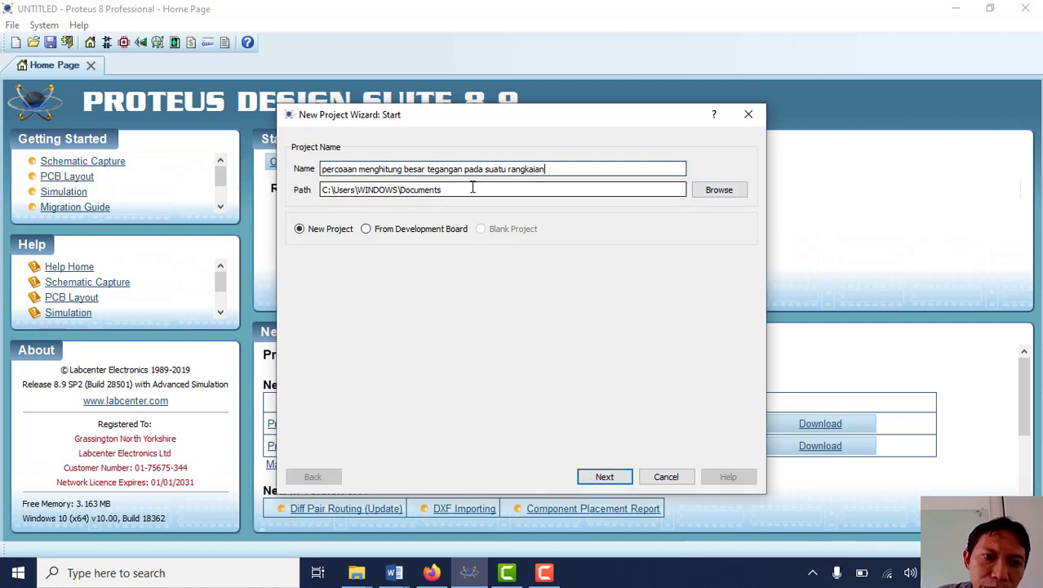
Step: Finish creating the new project with the DEFAULT schematic template, no PCB layout and no firmware project
{"action": "left_click", "coordinate": [605, 480]}
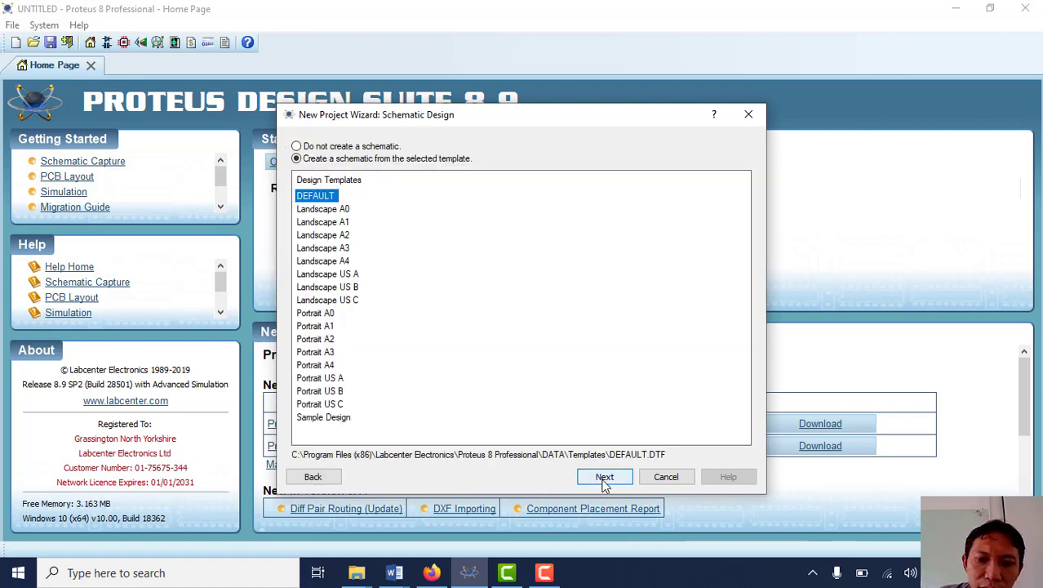
{"action": "left_click", "coordinate": [605, 480]}
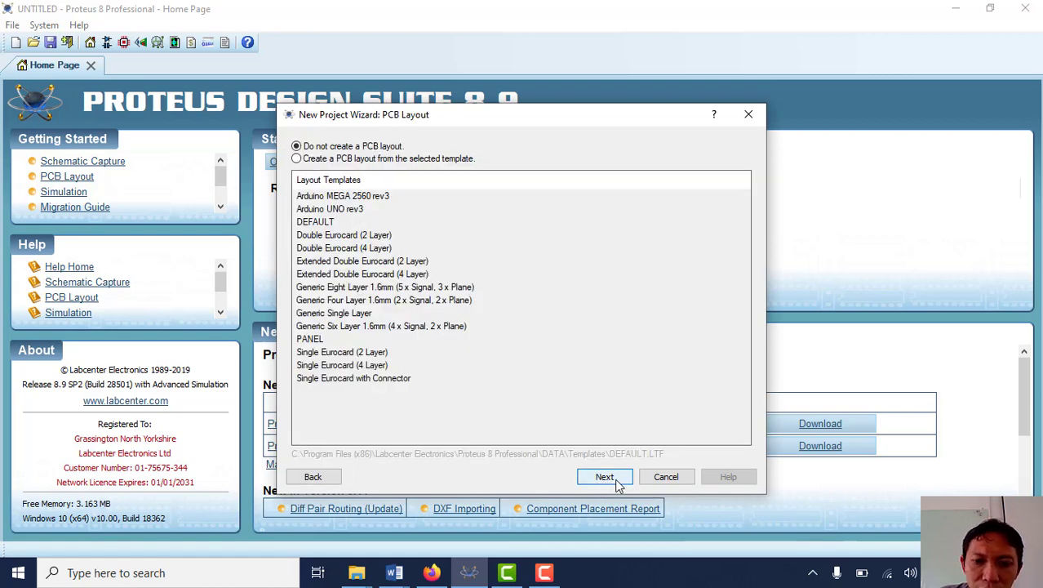
{"action": "left_click", "coordinate": [612, 481]}
{"action": "left_click", "coordinate": [617, 481]}
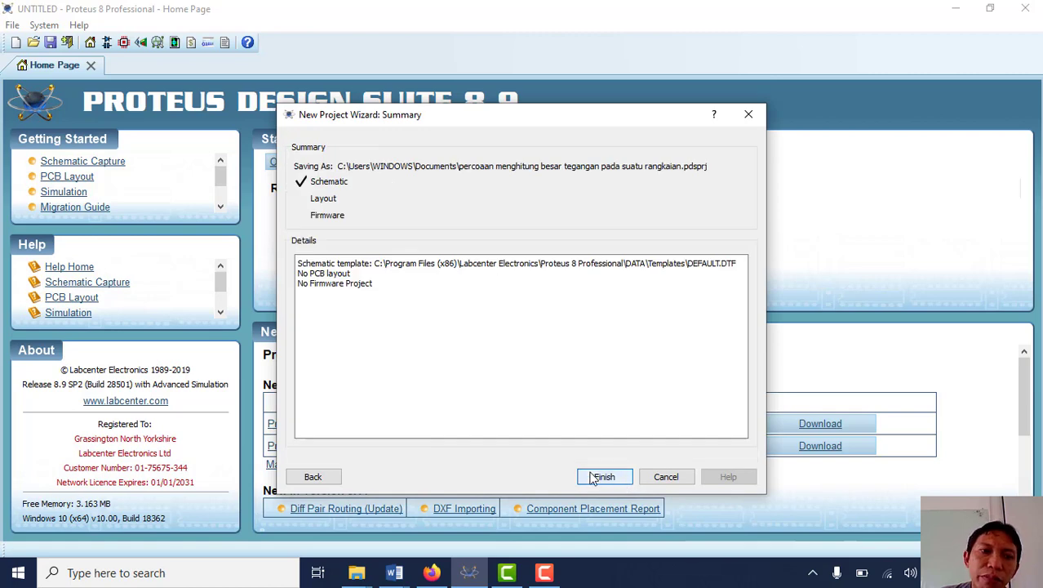
{"action": "left_click", "coordinate": [606, 480]}
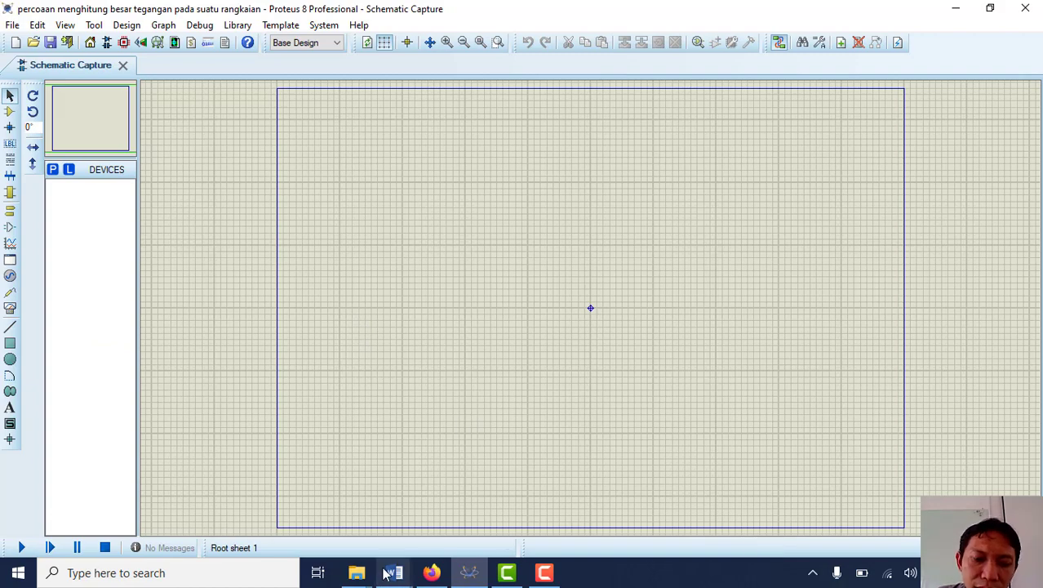
Step: Switch to the Word document PENUNTUN PRAK LEDAS PROTEUS, review the component table under "Prosedur percobaan", and return to Proteus
{"action": "mouse_move", "coordinate": [398, 576]}
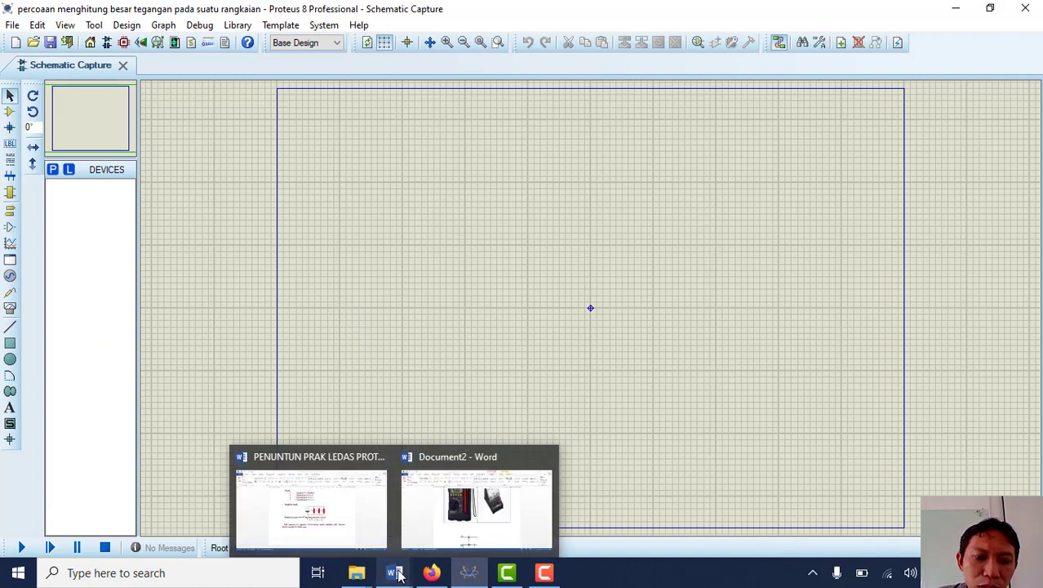
{"action": "left_click", "coordinate": [365, 524]}
{"action": "scroll", "coordinate": [421, 461], "scroll_direction": "down", "scroll_amount": 5}
{"action": "scroll", "coordinate": [427, 449], "scroll_direction": "down", "scroll_amount": 5}
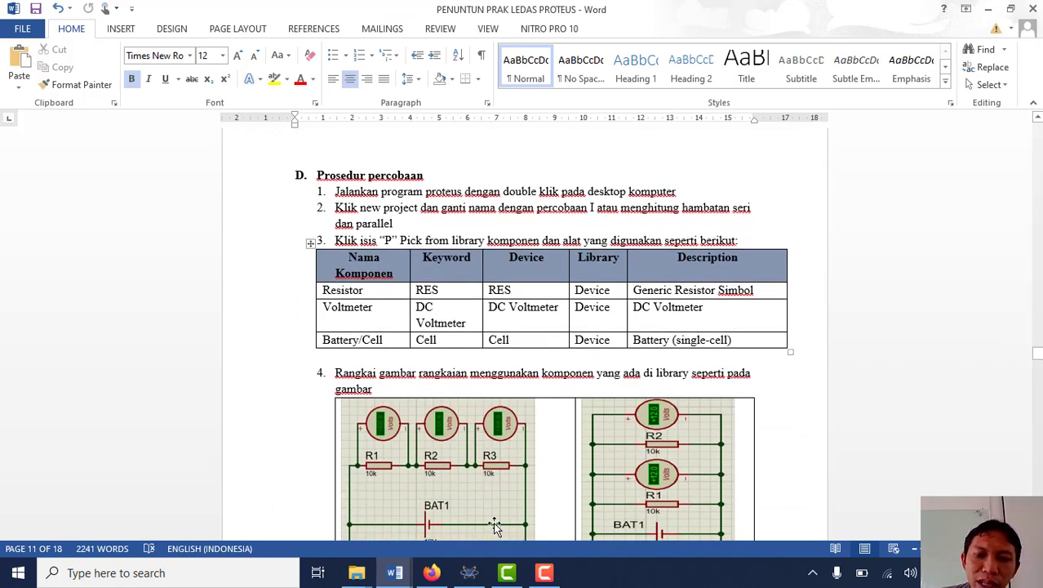
{"action": "mouse_move", "coordinate": [503, 580]}
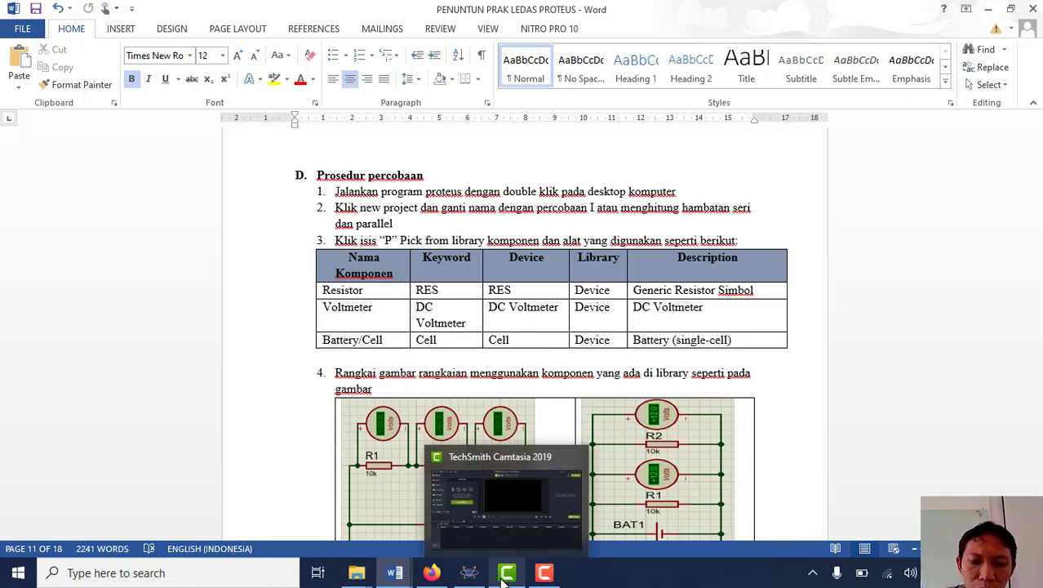
{"action": "left_click", "coordinate": [472, 576]}
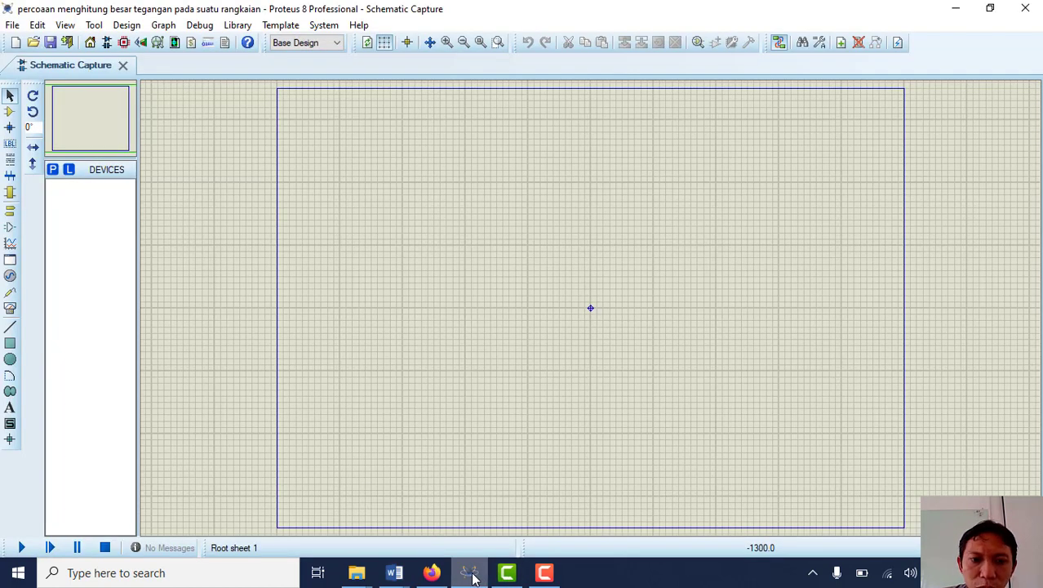
Step: Search the device library for "Resistor" and add the analog primitive RESISTOR from ASIMMDLS to the project's devices
{"action": "left_click", "coordinate": [52, 170]}
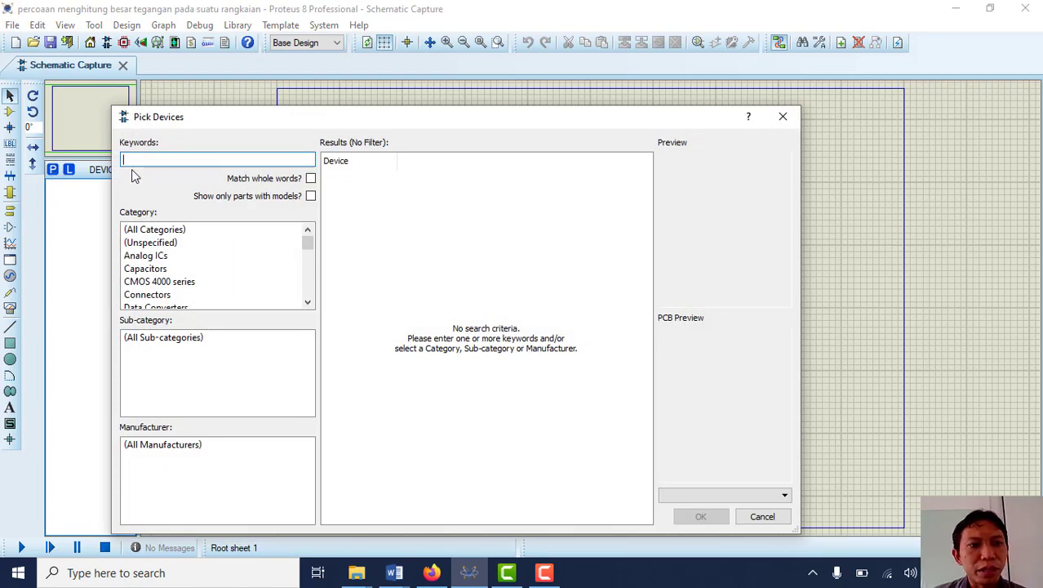
{"action": "type", "text": "Re"}
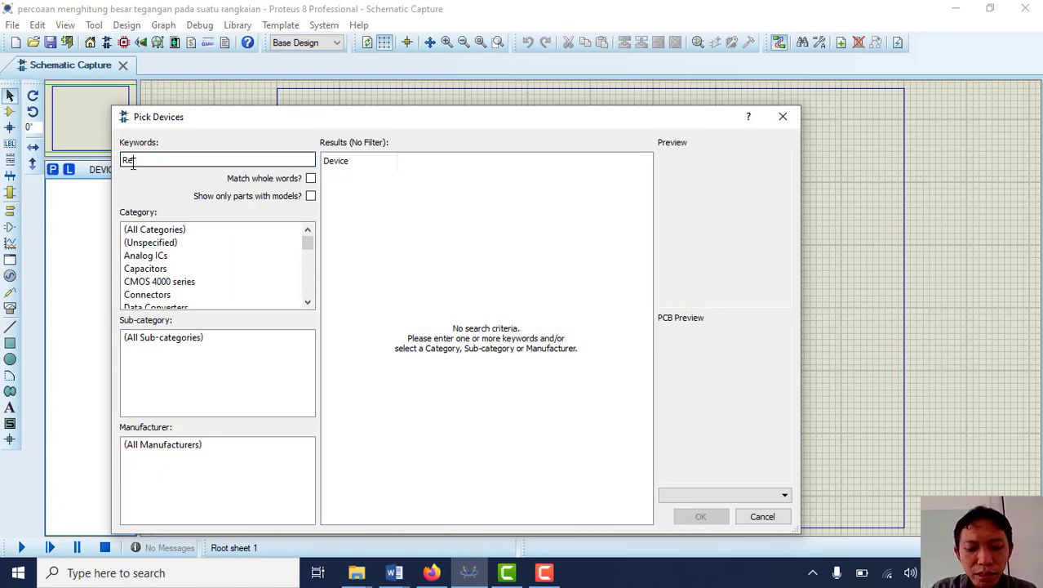
{"action": "type", "text": "sistor"}
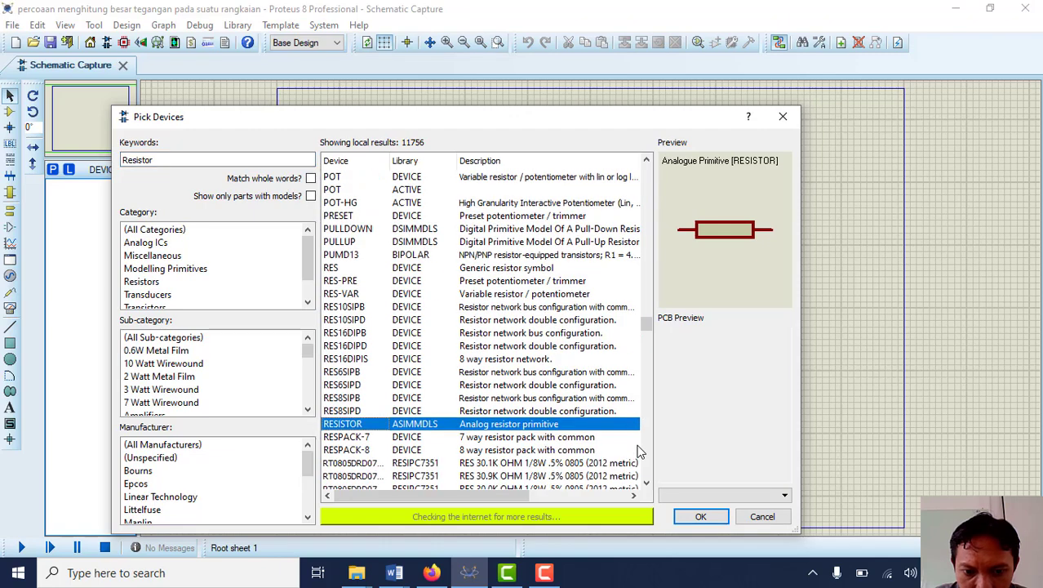
{"action": "left_click", "coordinate": [698, 518]}
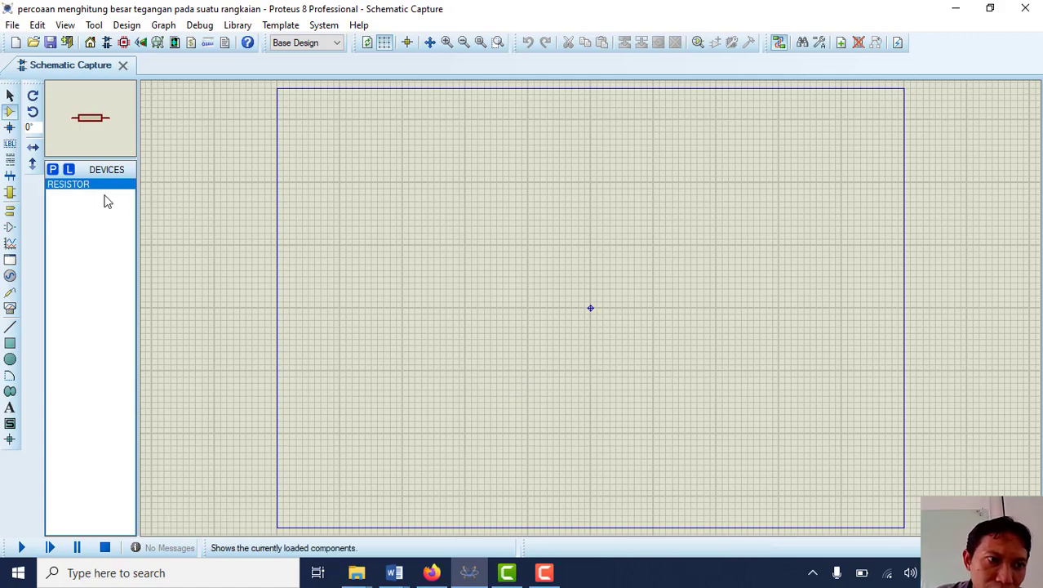
Step: Search the device library for "battery", compare the battery types, and add the single-cell battery CELL to the project's devices
{"action": "left_click", "coordinate": [54, 170]}
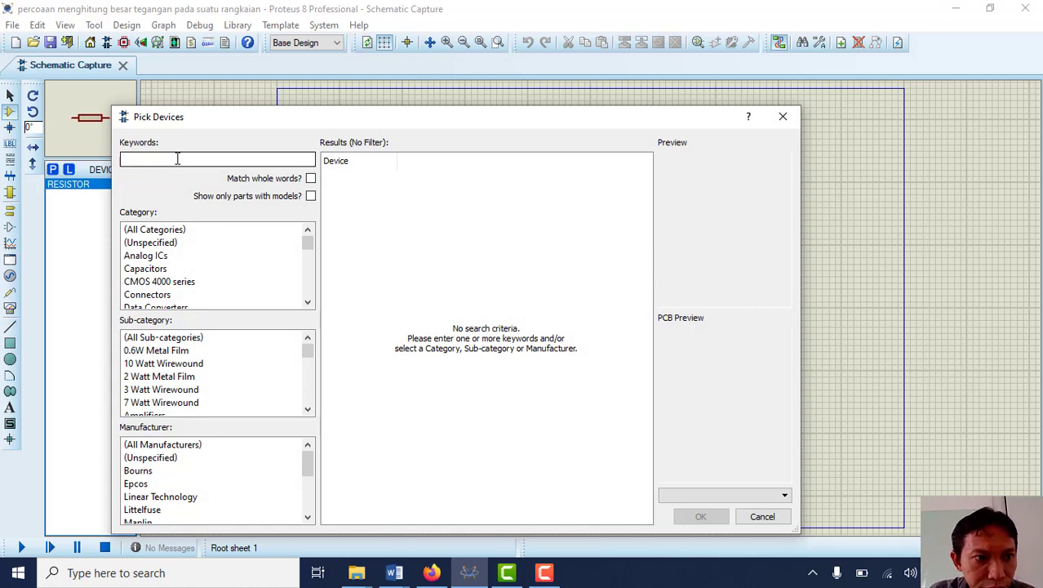
{"action": "type", "text": "batt"}
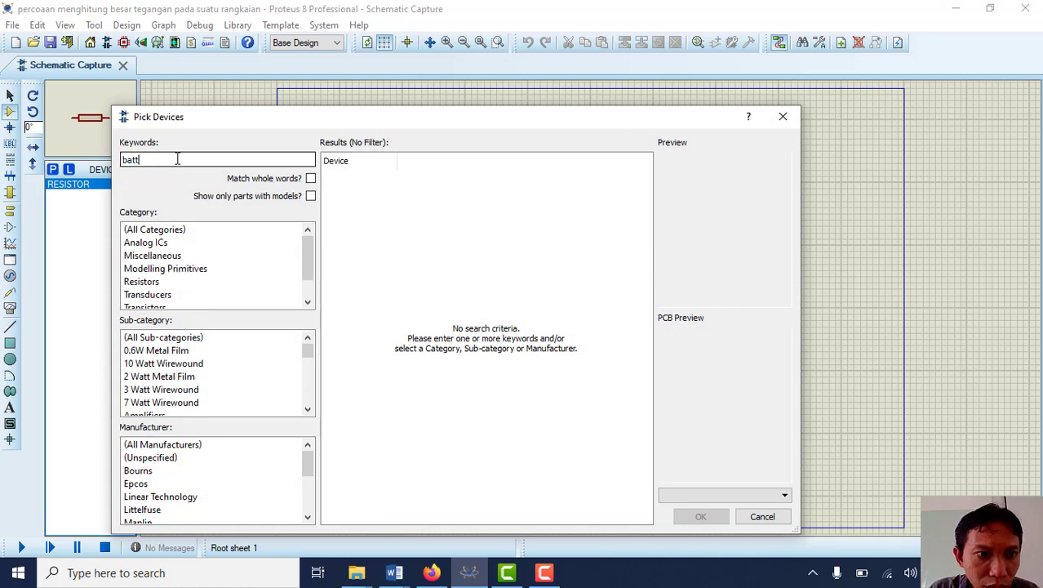
{"action": "type", "text": "ery"}
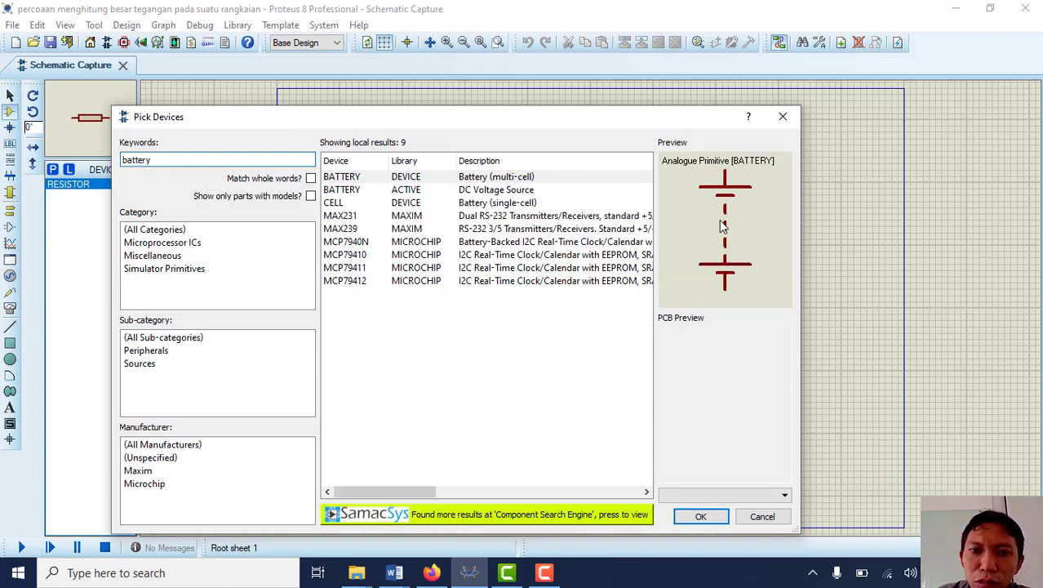
{"action": "left_click", "coordinate": [519, 191]}
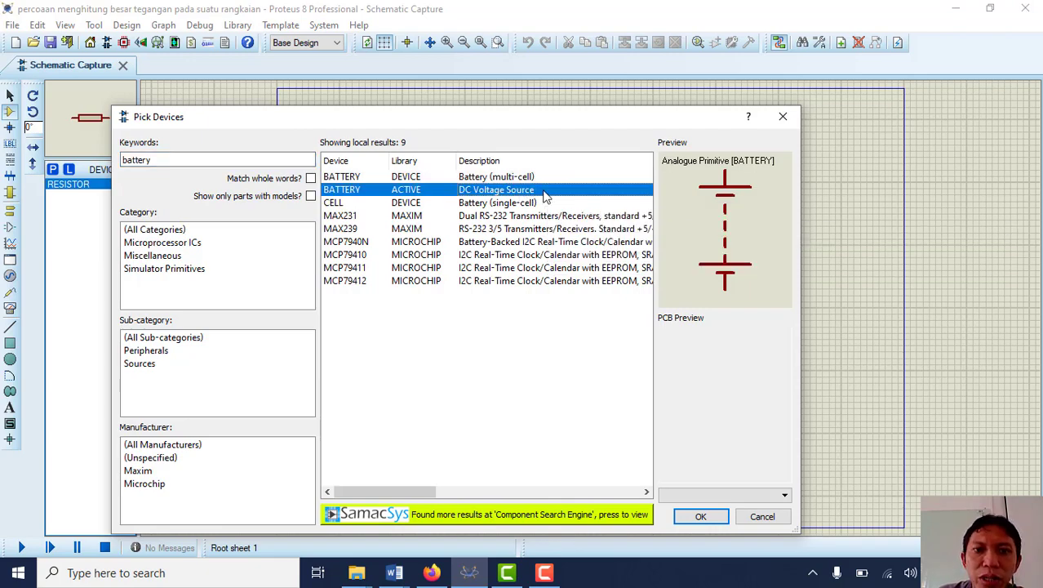
{"action": "left_click", "coordinate": [542, 204]}
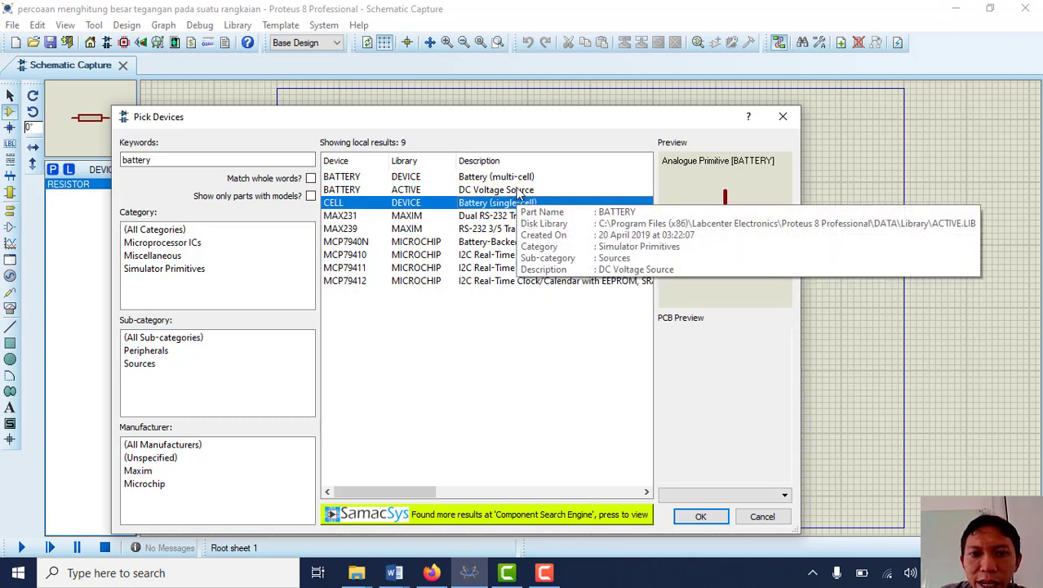
{"action": "left_click", "coordinate": [517, 191]}
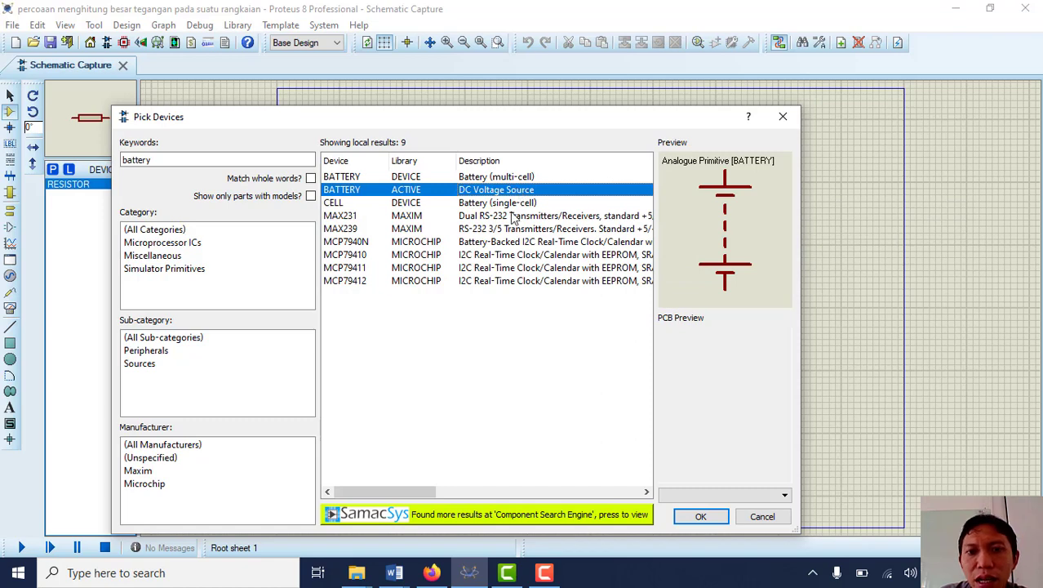
{"action": "left_click", "coordinate": [520, 204]}
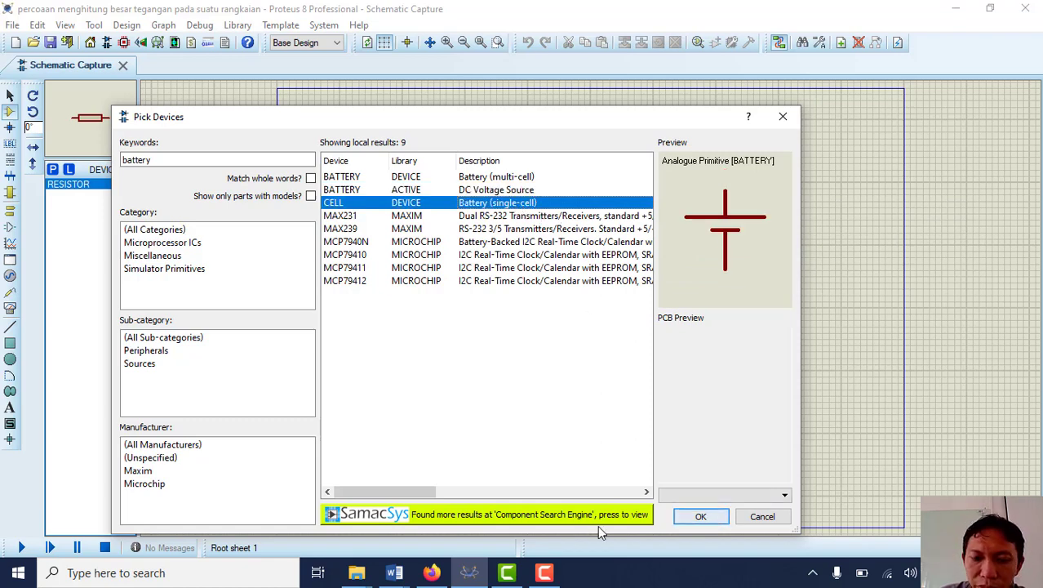
{"action": "left_click", "coordinate": [701, 517]}
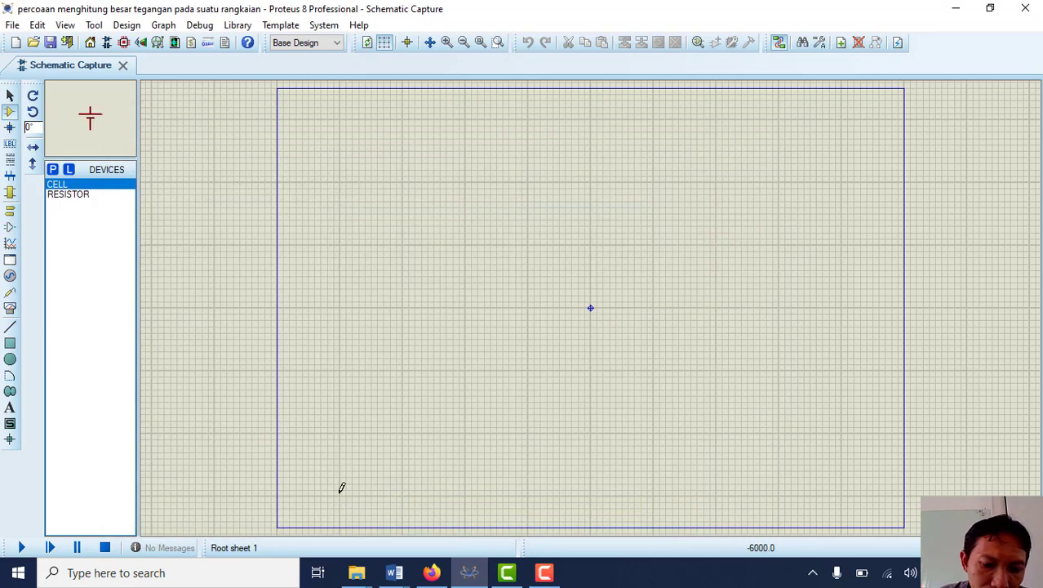
Step: Check the component table in the Word document PENUNTUN PRAK LEDAS PROTEUS again and return to Proteus
{"action": "mouse_move", "coordinate": [394, 572]}
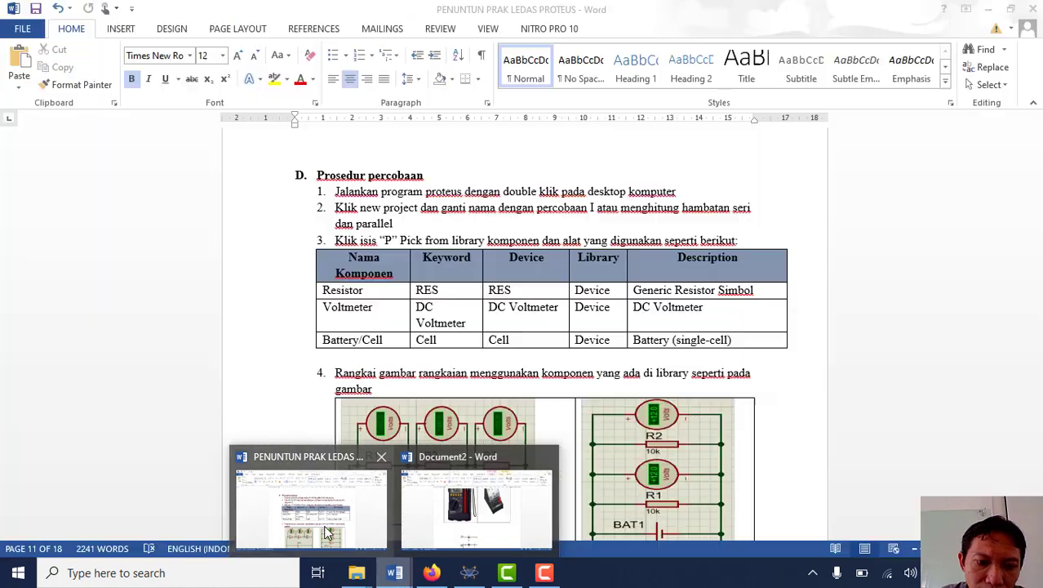
{"action": "left_click", "coordinate": [326, 532]}
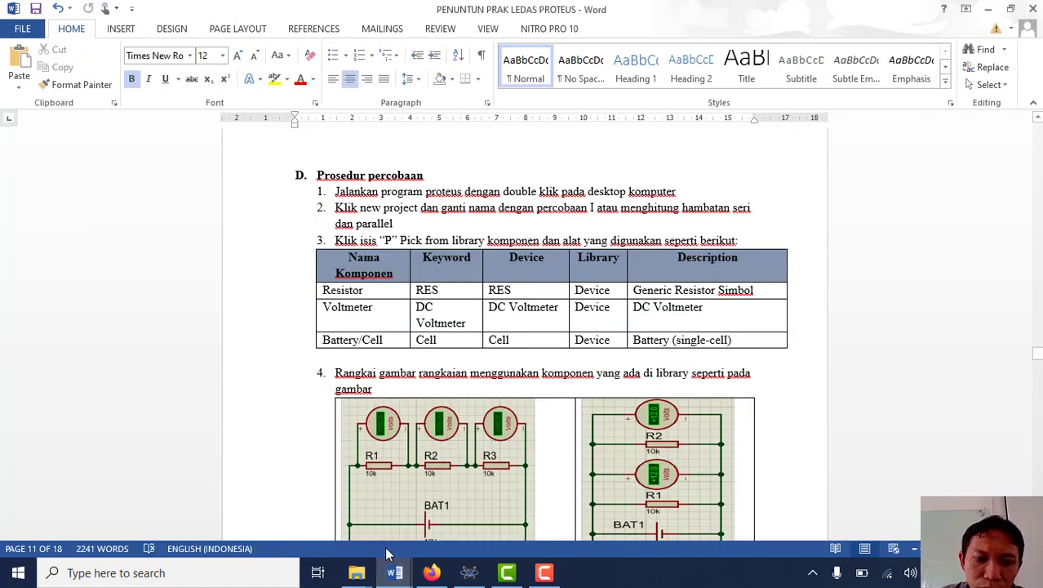
{"action": "mouse_move", "coordinate": [410, 578]}
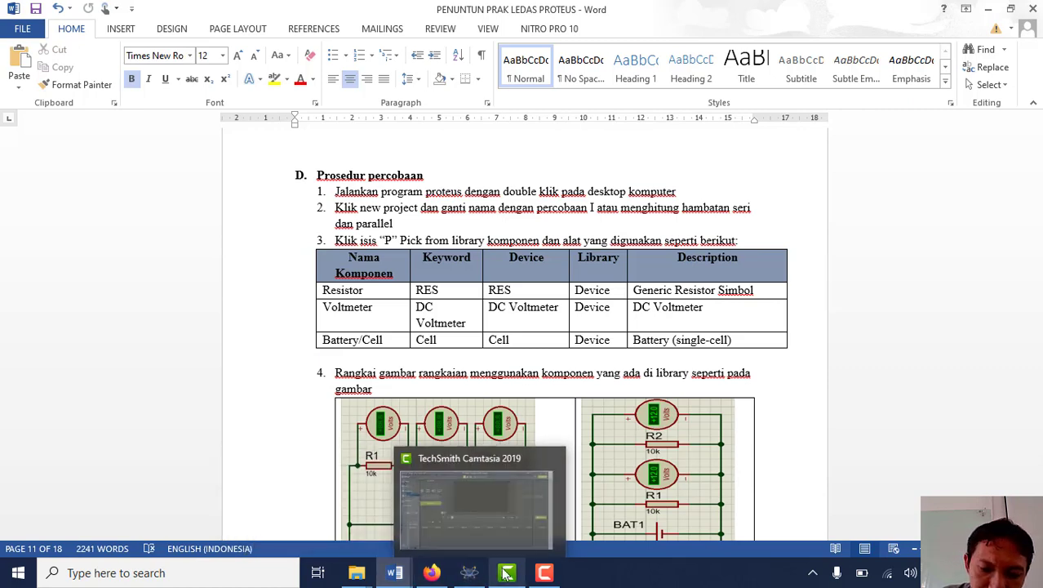
{"action": "left_click", "coordinate": [478, 578]}
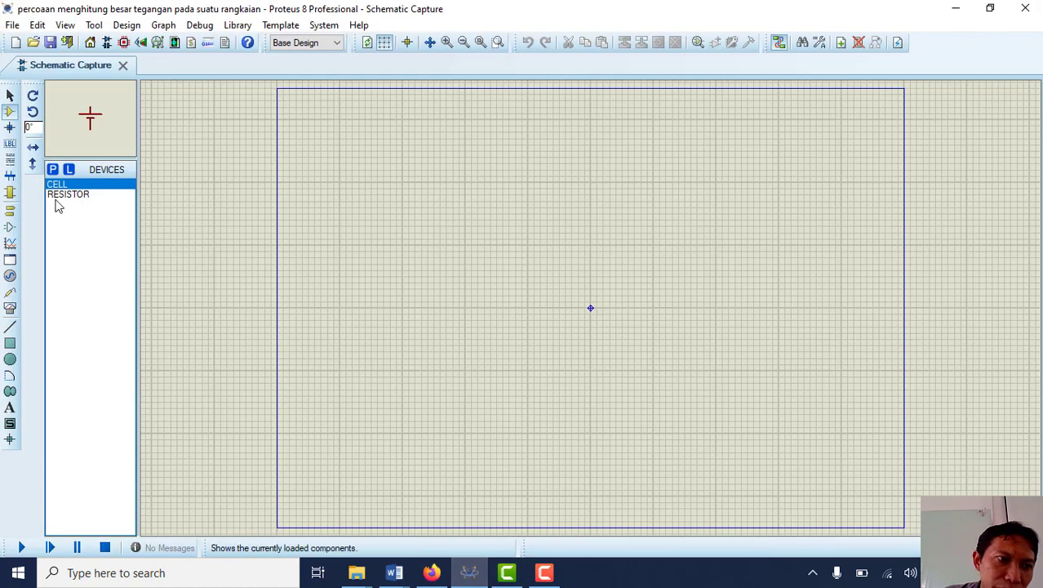
{"action": "left_click", "coordinate": [52, 169]}
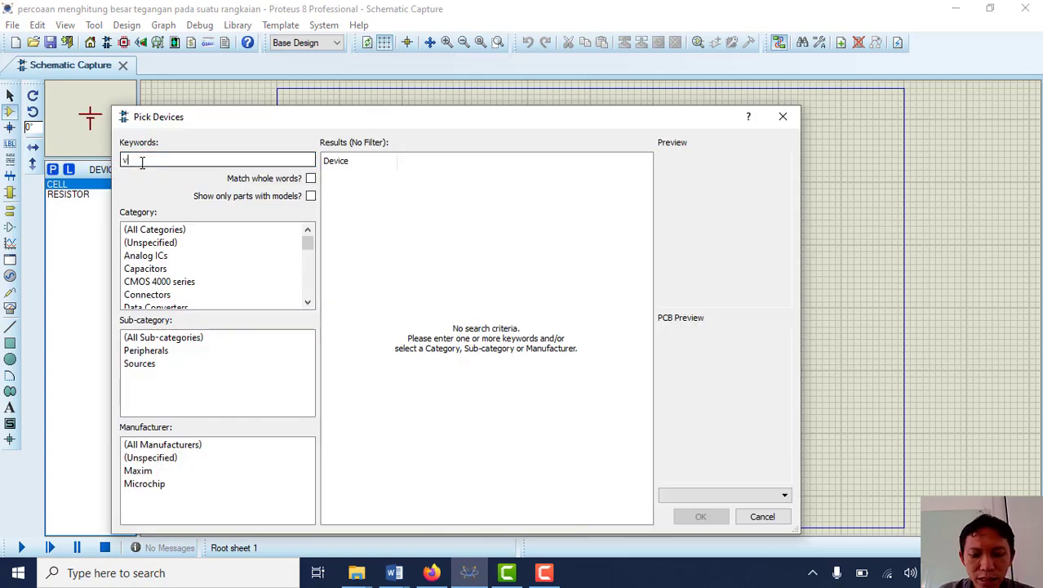
{"action": "type", "text": "volt"}
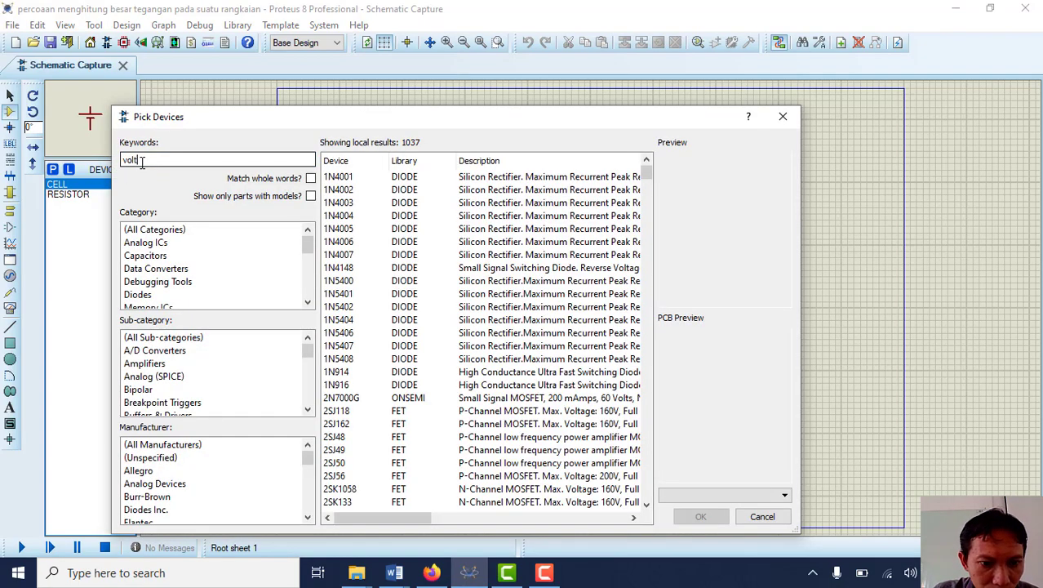
{"action": "type", "text": "meter"}
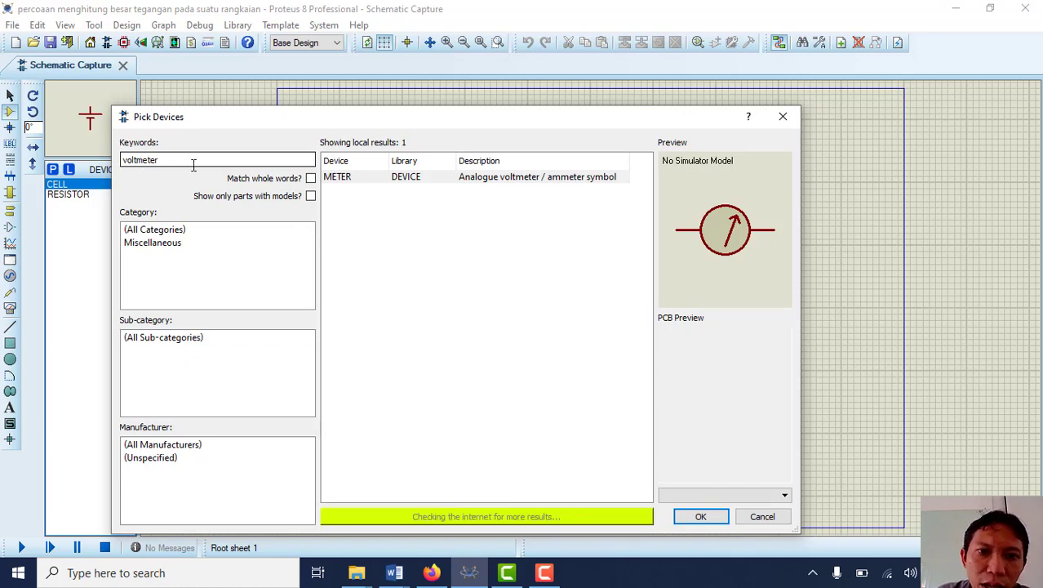
{"action": "key", "text": "BackSpace"}
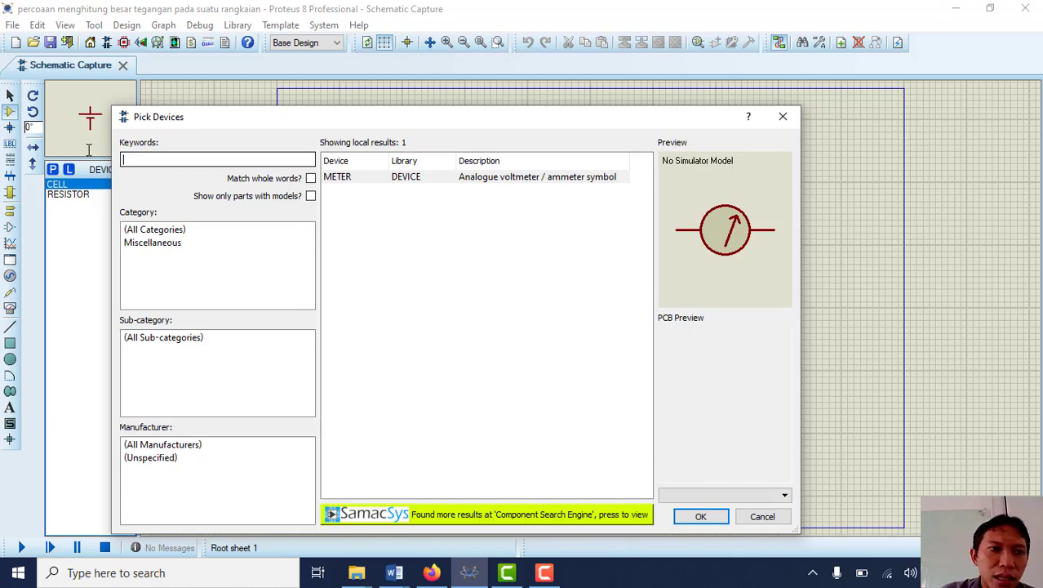
{"action": "left_click", "coordinate": [782, 116]}
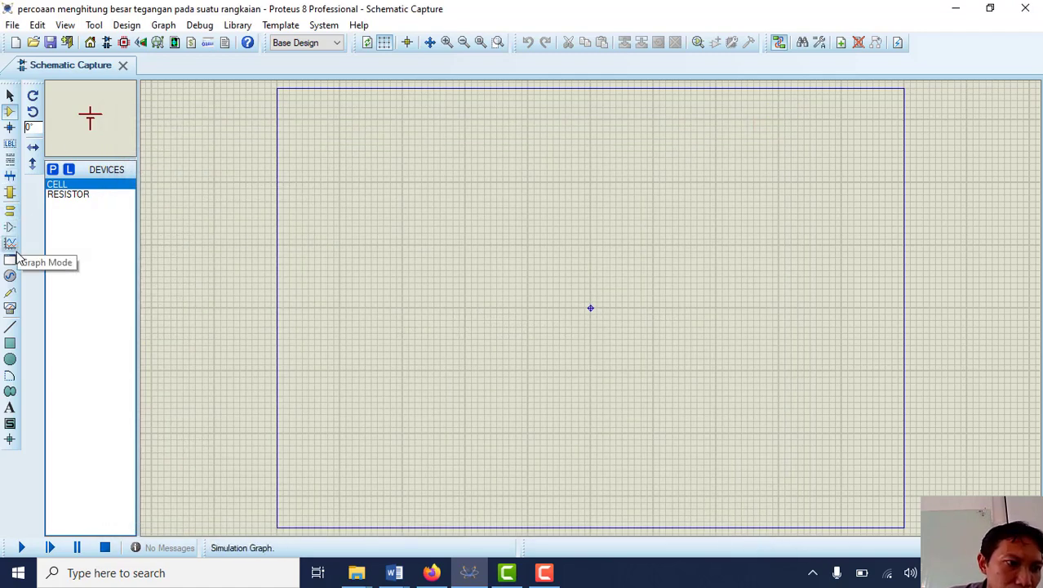
Step: Place a DC VOLTMETER from the virtual instruments in the upper-left area of the schematic sheet
{"action": "left_click", "coordinate": [10, 310]}
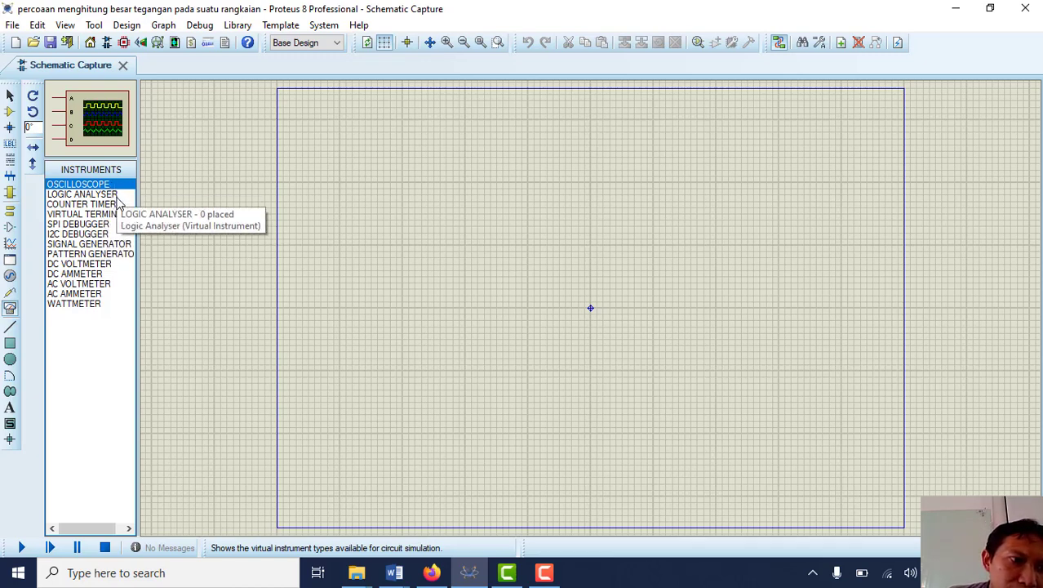
{"action": "left_click", "coordinate": [105, 271]}
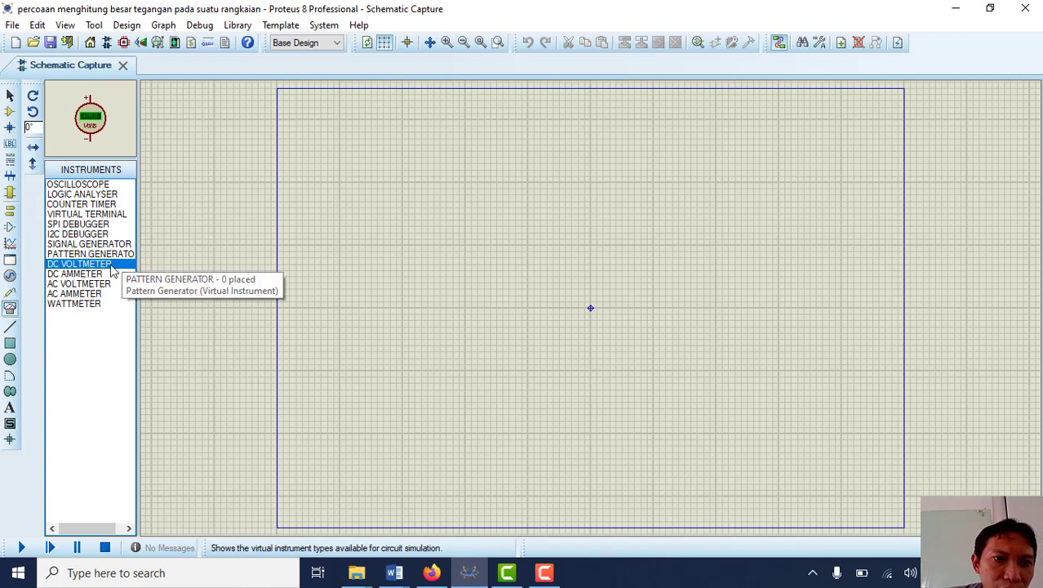
{"action": "left_click", "coordinate": [417, 206]}
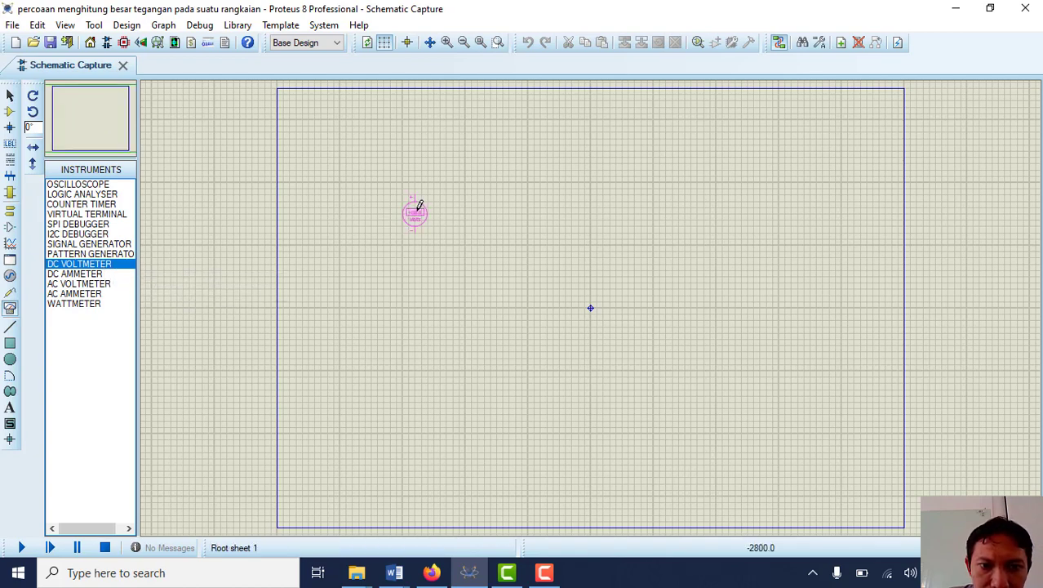
{"action": "left_click", "coordinate": [453, 208]}
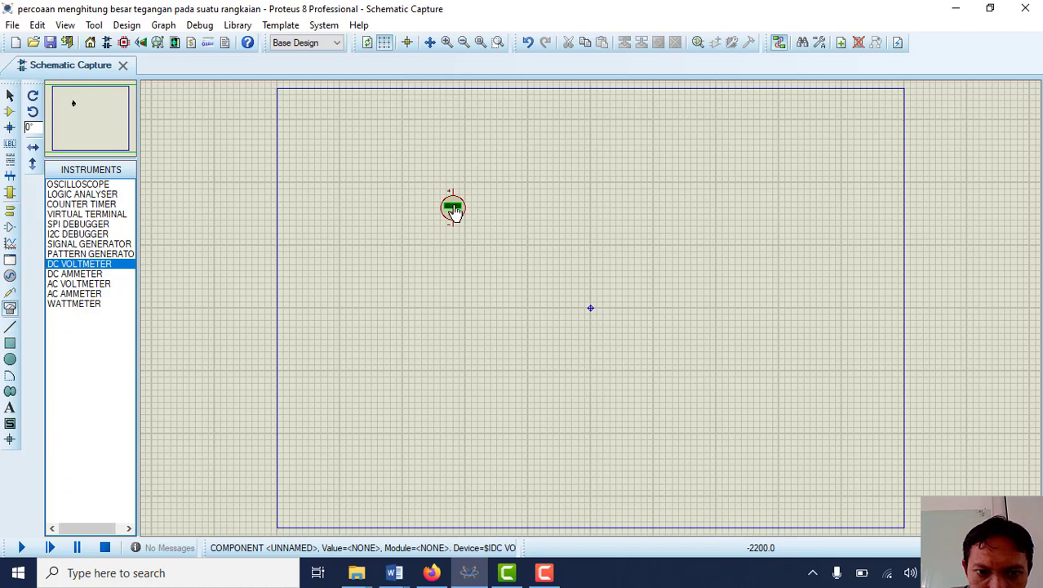
Step: Place a CELL to the lower left of the DC voltmeter and a RESISTOR between the cell and the voltmeter
{"action": "left_click", "coordinate": [9, 111]}
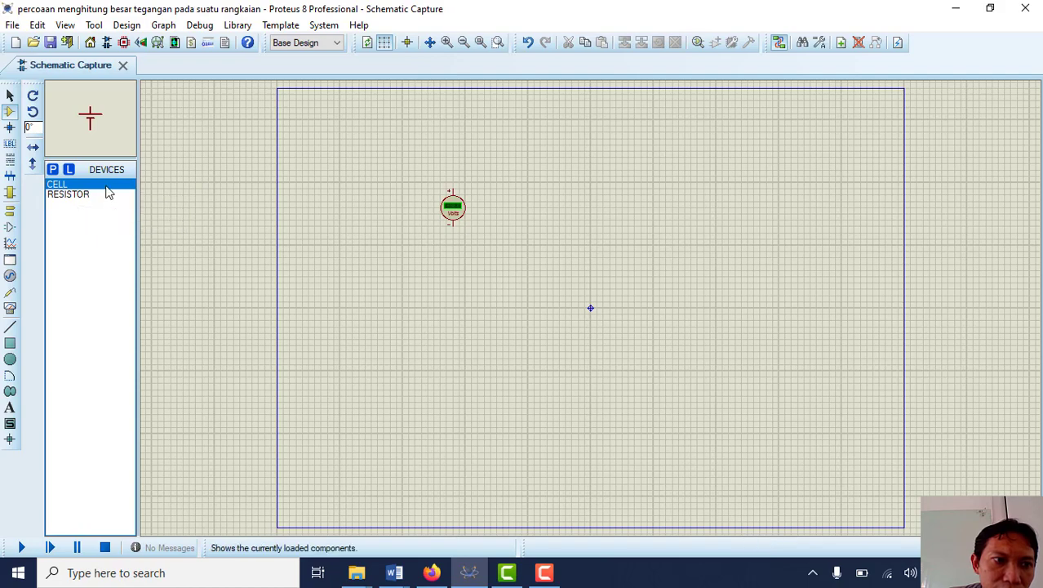
{"action": "left_click", "coordinate": [352, 218]}
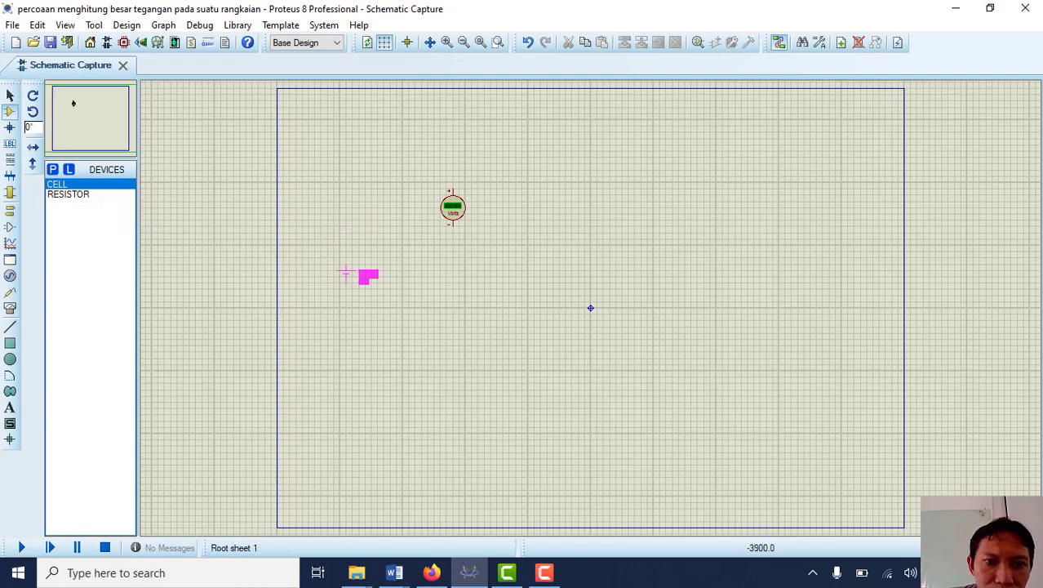
{"action": "left_click", "coordinate": [346, 253]}
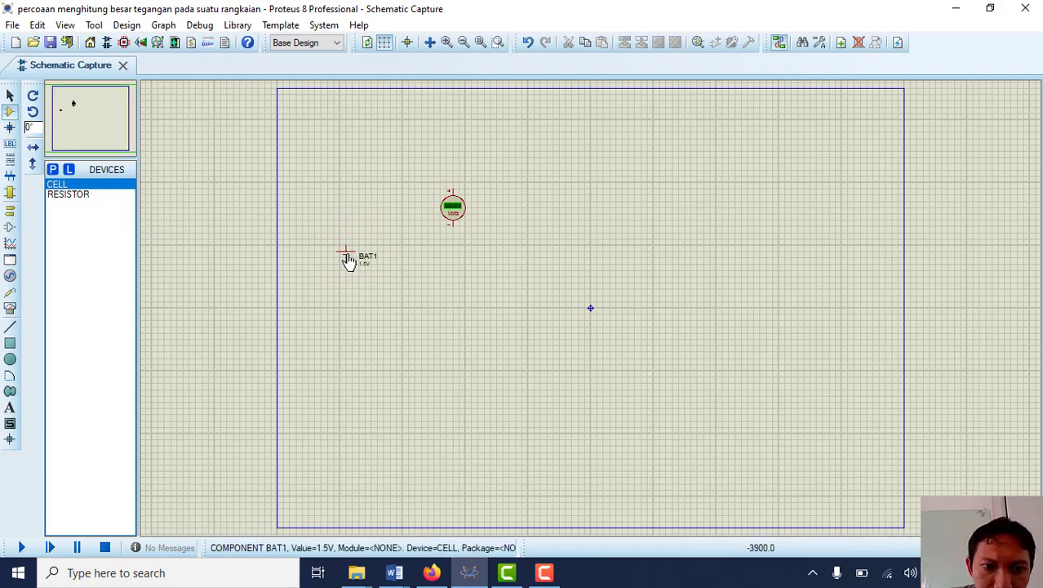
{"action": "left_click", "coordinate": [70, 195]}
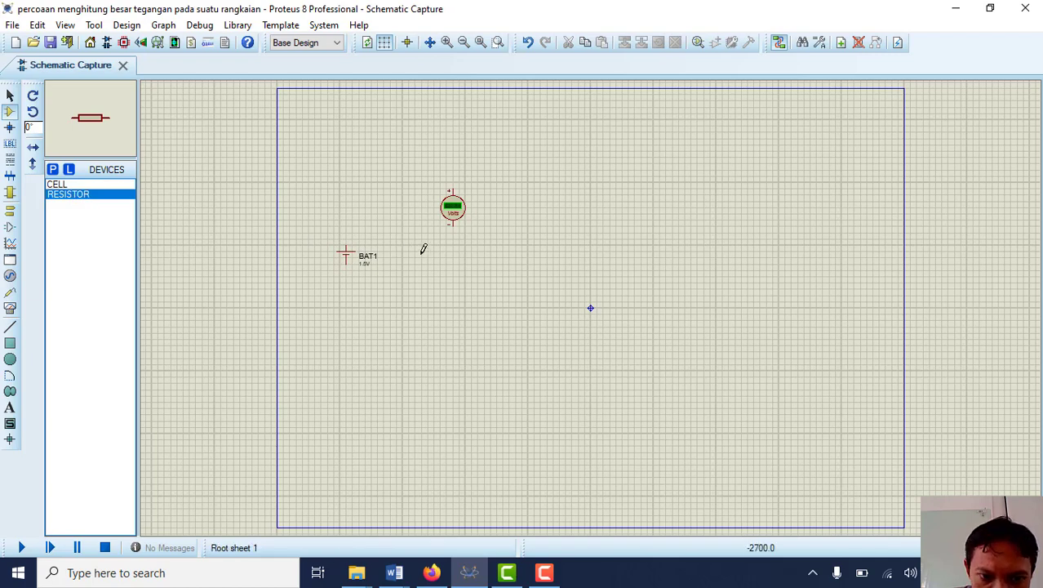
{"action": "left_click", "coordinate": [408, 237]}
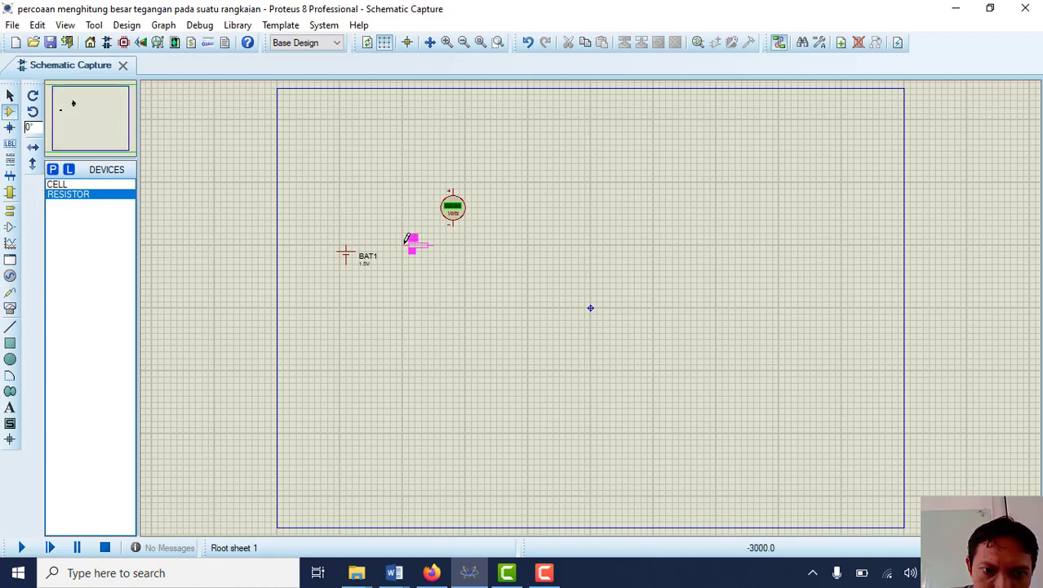
{"action": "left_click", "coordinate": [411, 243]}
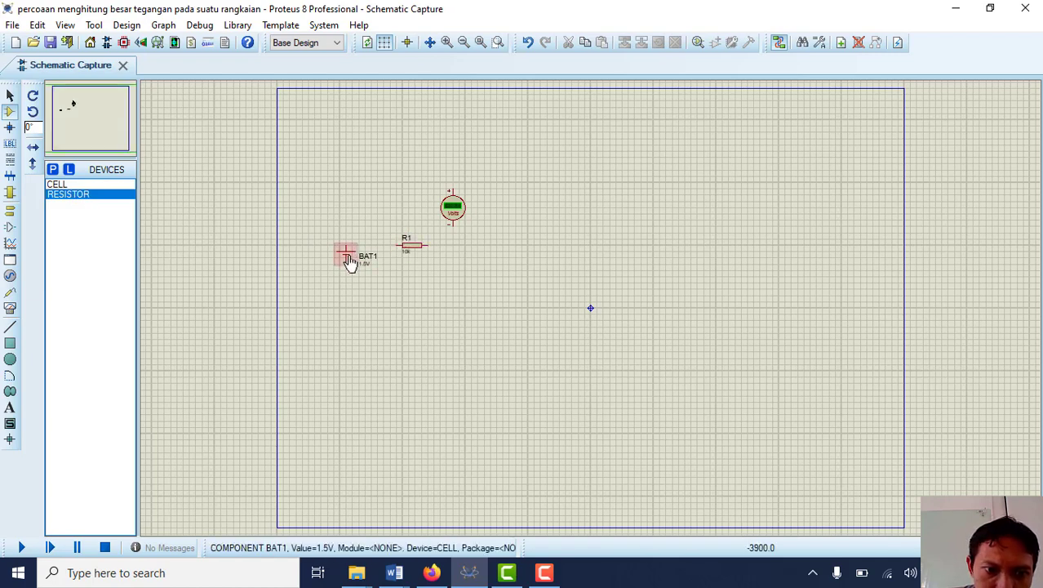
Step: Move battery BAT1 directly below resistor R1 and rotate it anti-clockwise so that it lies horizontally
{"action": "left_click_drag", "start_coordinate": [334, 239], "coordinate": [428, 298]}
{"action": "right_click", "coordinate": [442, 264]}
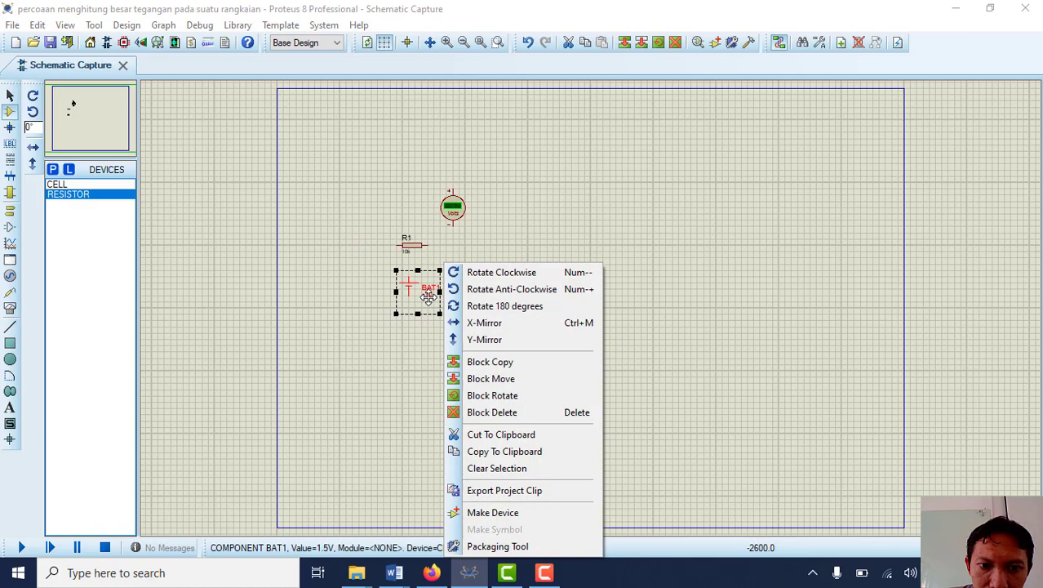
{"action": "left_click", "coordinate": [526, 290]}
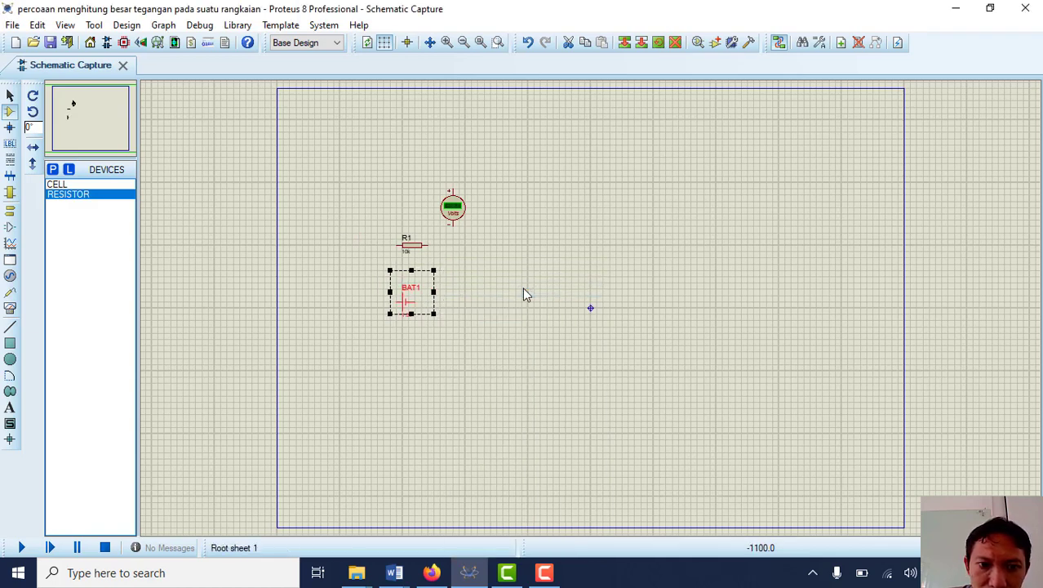
{"action": "left_click", "coordinate": [466, 287]}
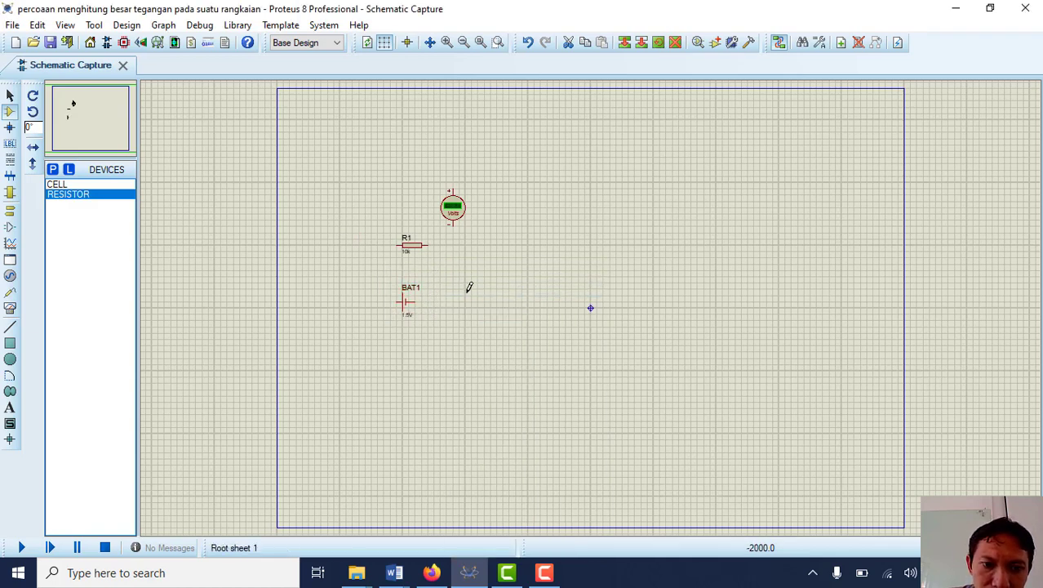
{"action": "left_click", "coordinate": [395, 246]}
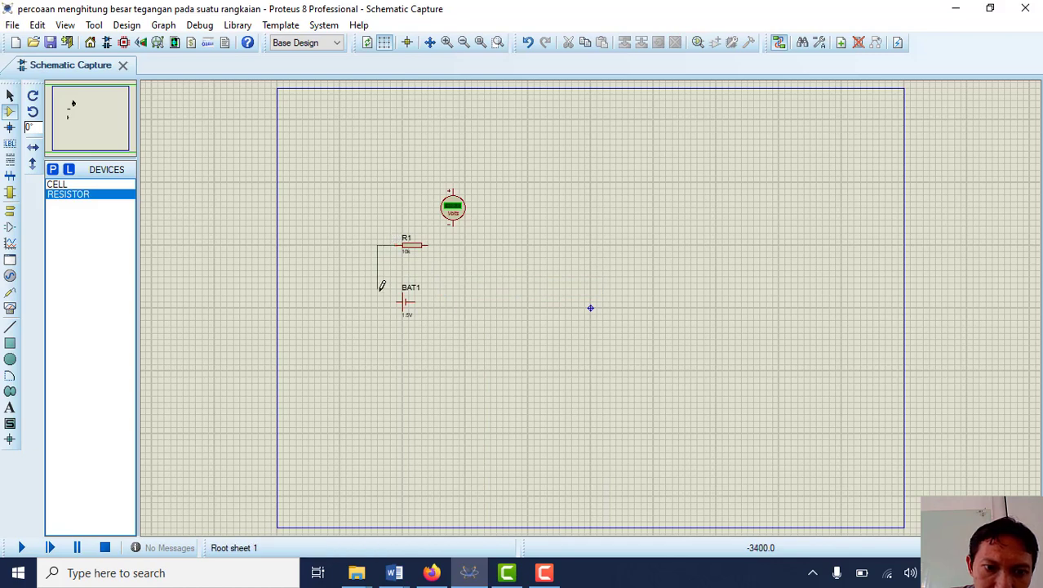
{"action": "left_click", "coordinate": [397, 299]}
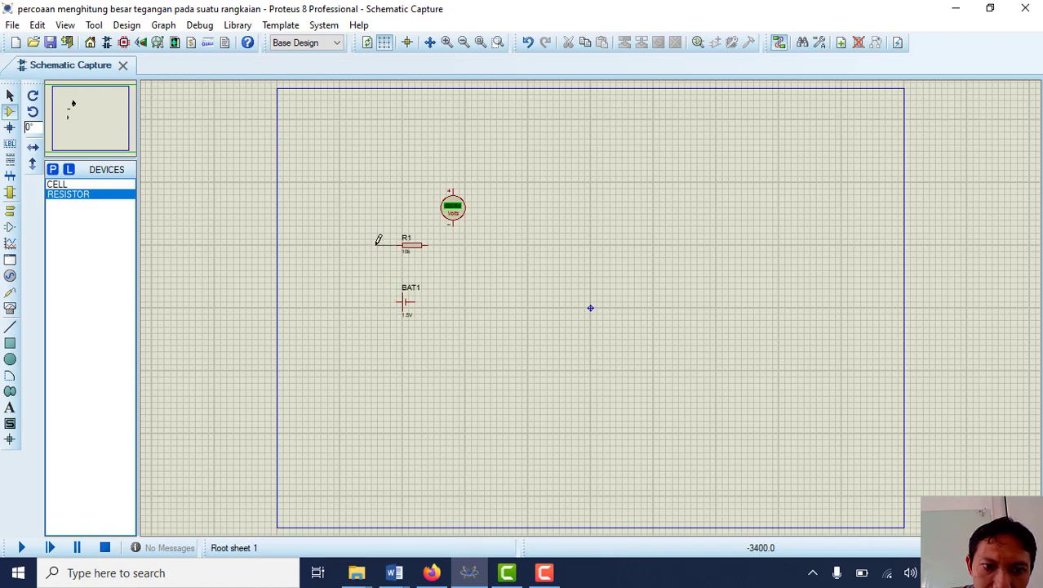
{"action": "left_click", "coordinate": [377, 306]}
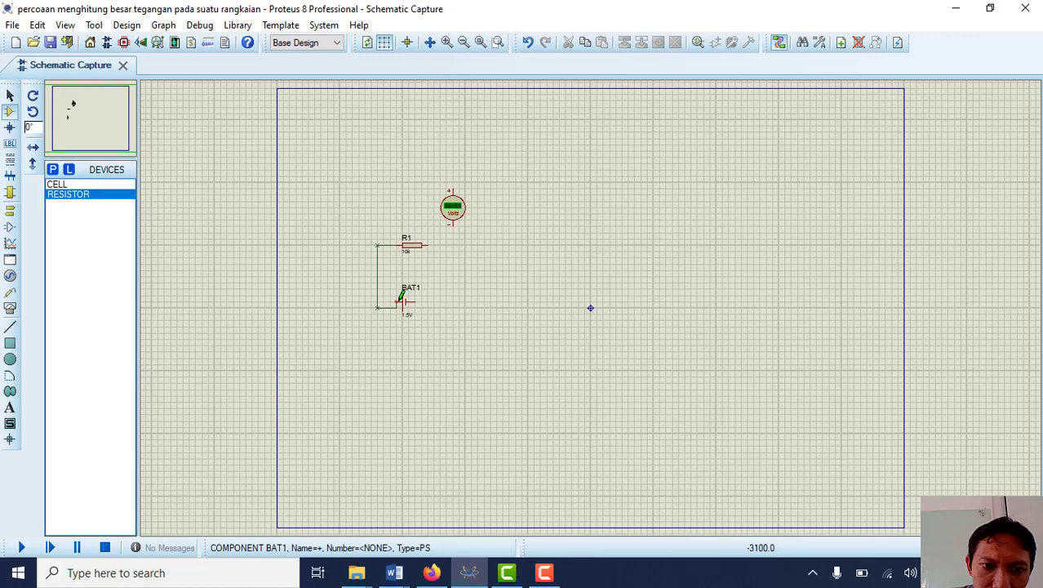
{"action": "left_click", "coordinate": [399, 304]}
{"action": "right_click", "coordinate": [401, 306]}
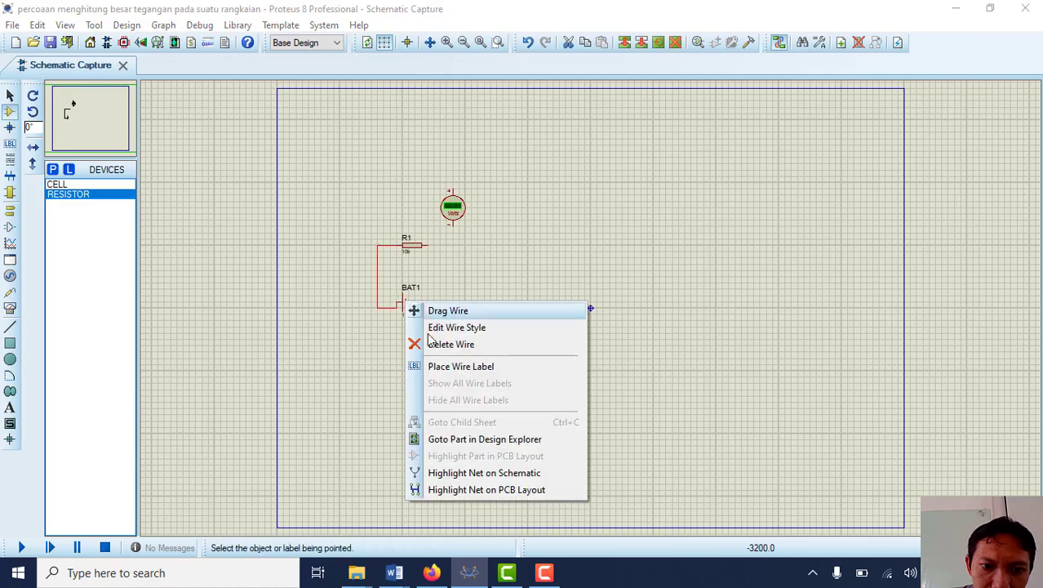
{"action": "left_click", "coordinate": [439, 348]}
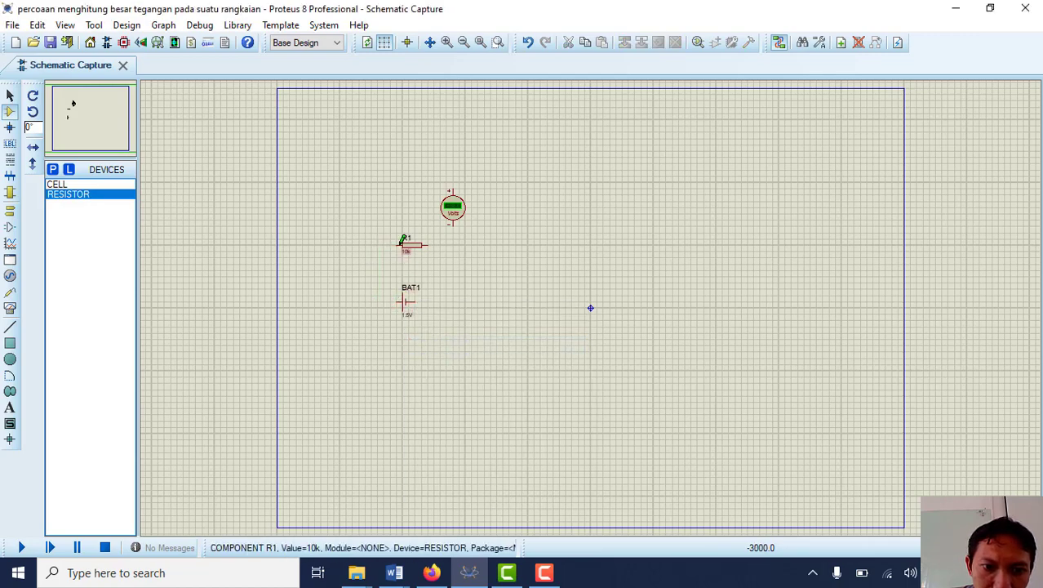
Step: Wire R1 and BAT1 into a rectangular closed loop, connecting their left terminals together and their right terminals together
{"action": "left_click", "coordinate": [400, 244]}
{"action": "left_click", "coordinate": [377, 244]}
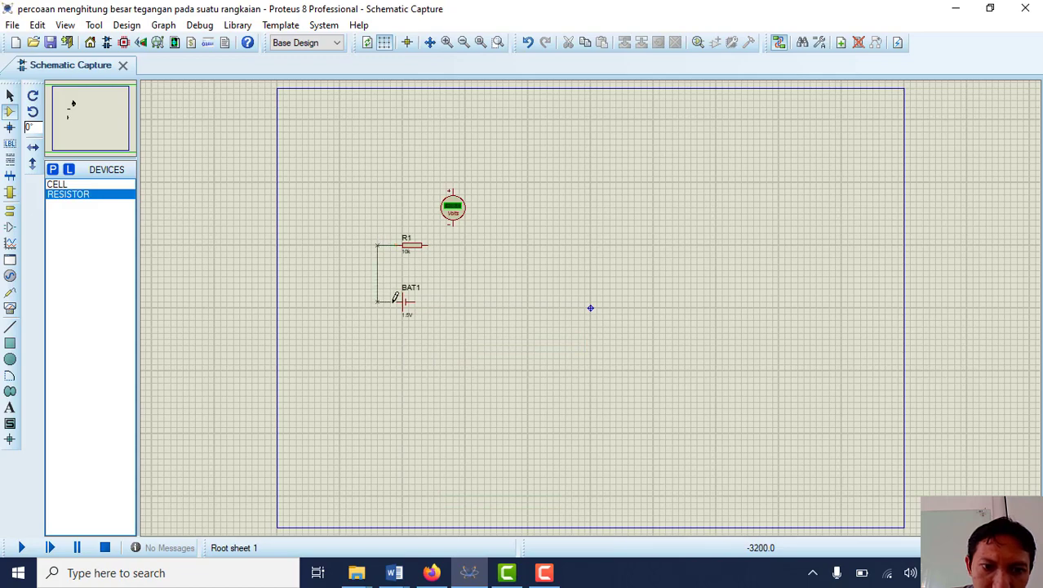
{"action": "left_click", "coordinate": [397, 300]}
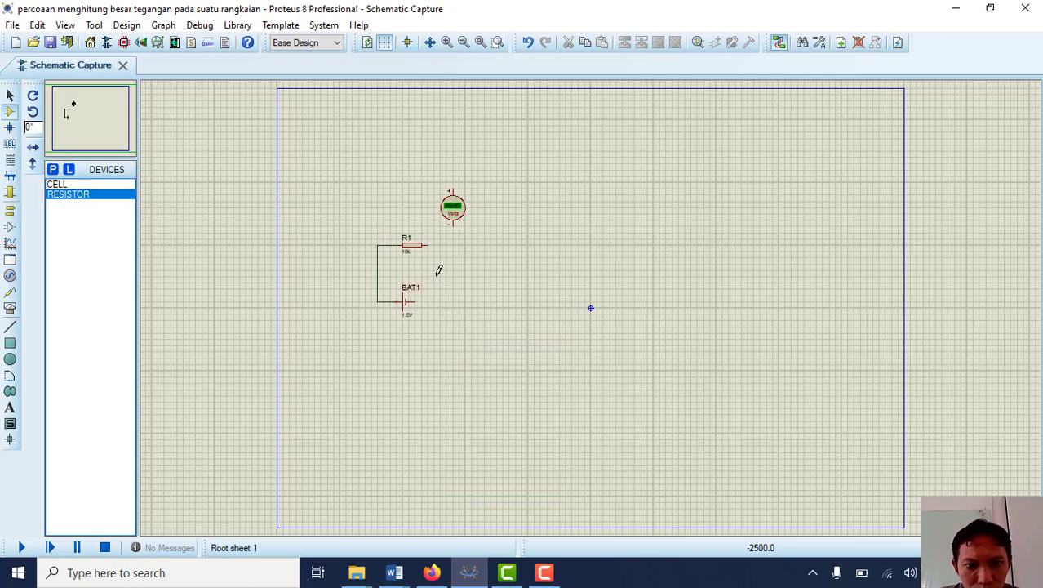
{"action": "scroll", "coordinate": [438, 270], "scroll_direction": "up", "scroll_amount": 2}
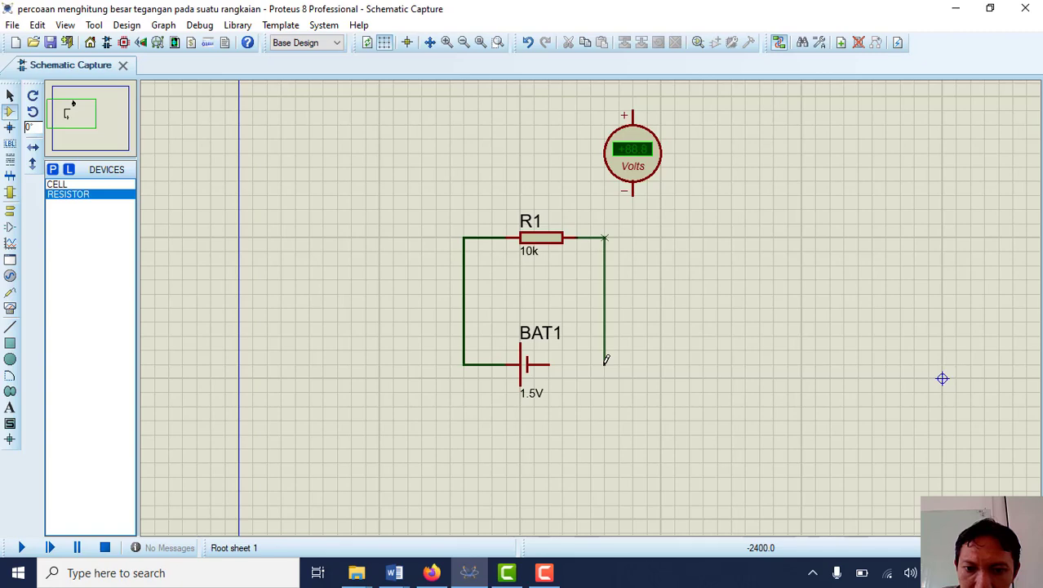
{"action": "left_click", "coordinate": [549, 364]}
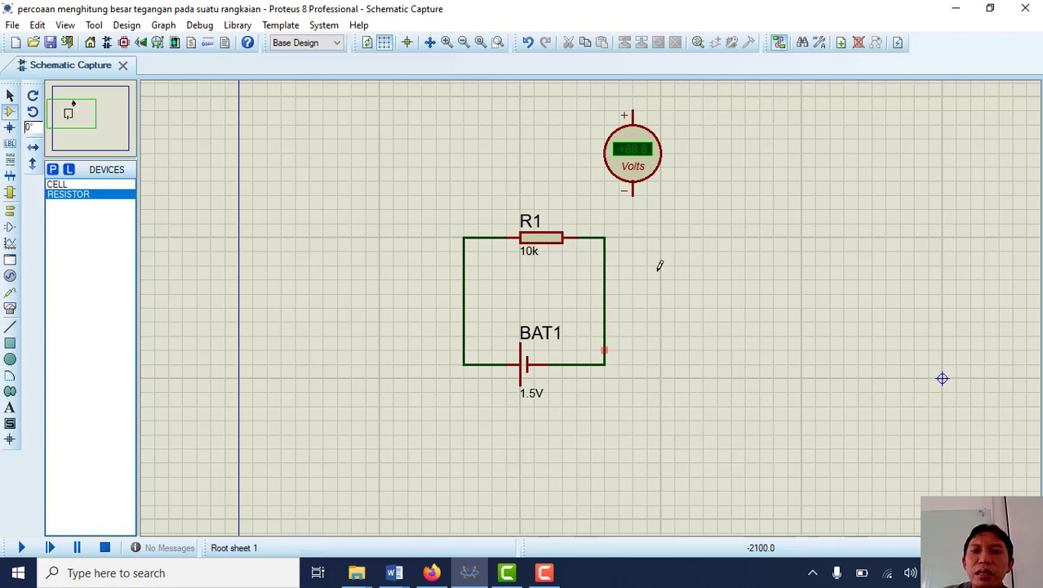
Step: Rotate the DC voltmeter anti-clockwise so that its terminals lie horizontally above R1, and inspect its plus and minus terminals
{"action": "right_click", "coordinate": [642, 162]}
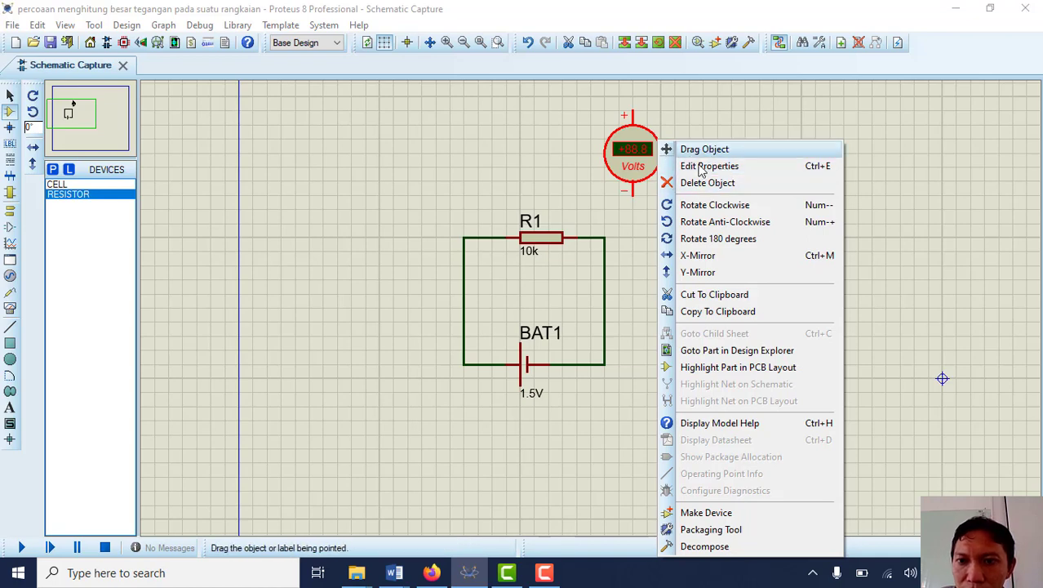
{"action": "left_click", "coordinate": [703, 222]}
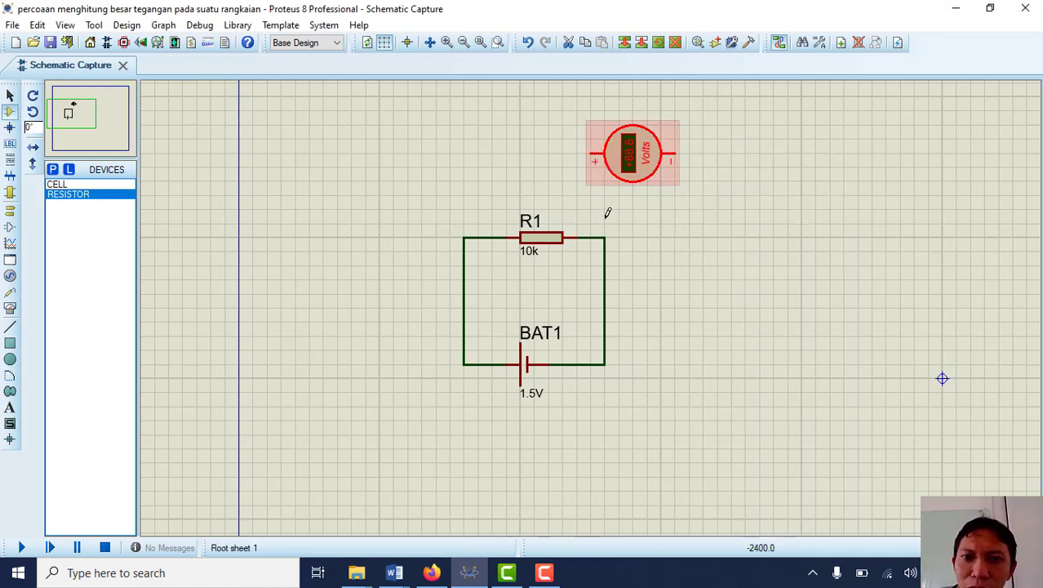
{"action": "scroll", "coordinate": [596, 176], "scroll_direction": "up", "scroll_amount": 1}
{"action": "scroll", "coordinate": [596, 333], "scroll_direction": "up", "scroll_amount": 1}
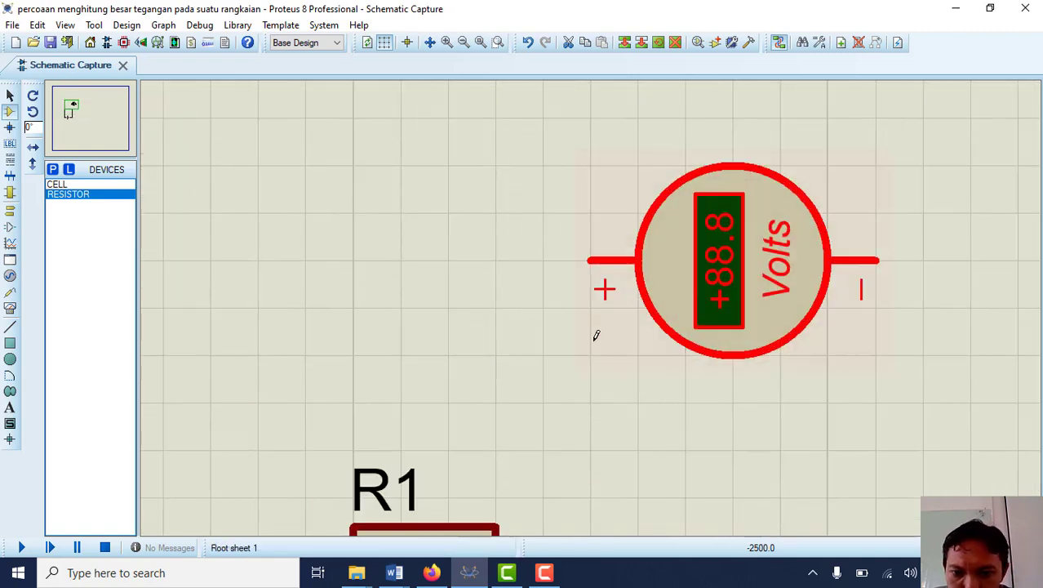
{"action": "scroll", "coordinate": [875, 306], "scroll_direction": "down", "scroll_amount": 1}
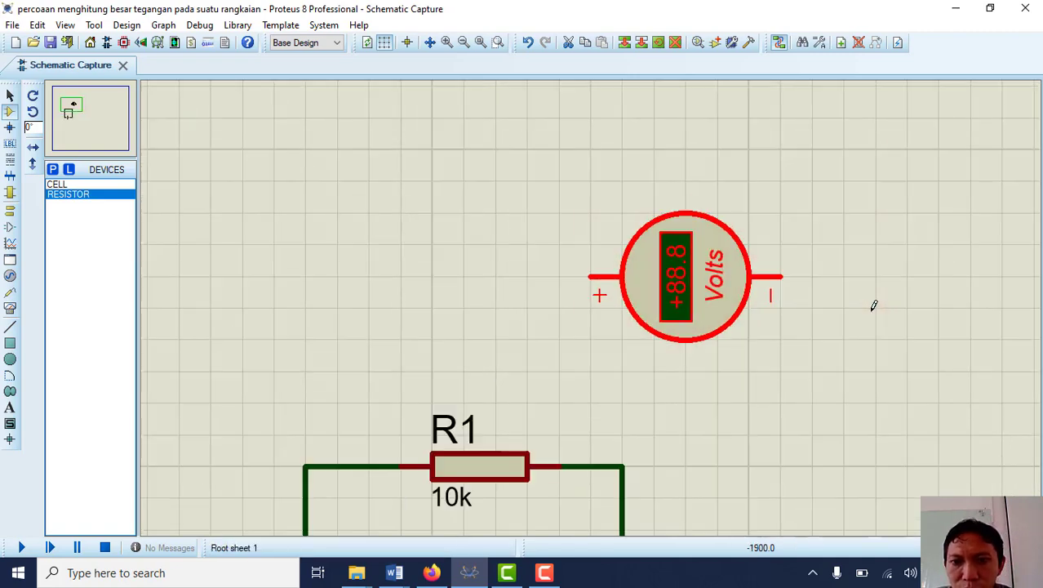
{"action": "scroll", "coordinate": [873, 305], "scroll_direction": "down", "scroll_amount": 1}
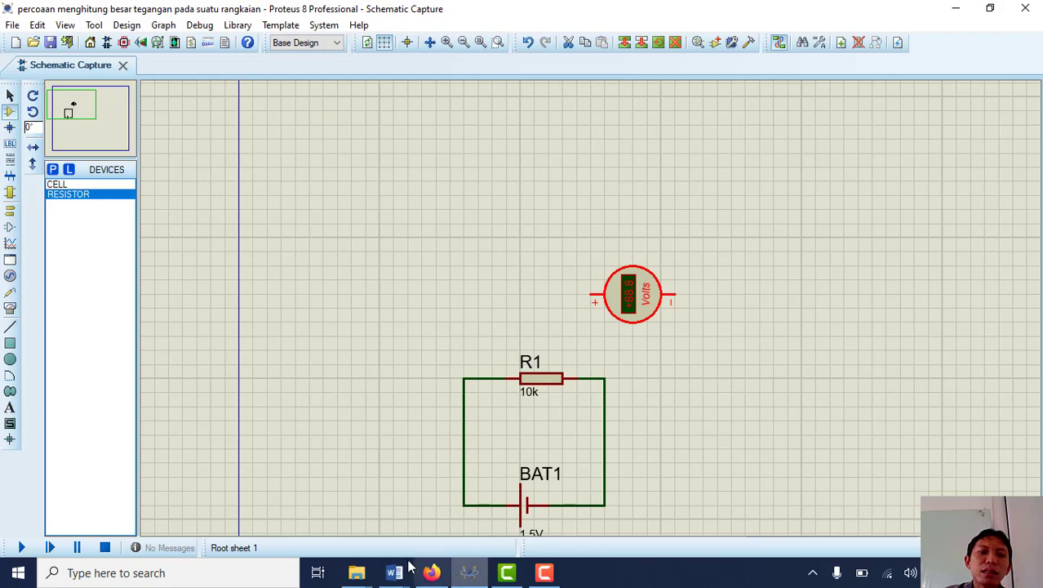
Step: Switch to Document2 in Word and examine the pictures of the digital multimeter and the analog DC voltmeter
{"action": "mouse_move", "coordinate": [395, 578]}
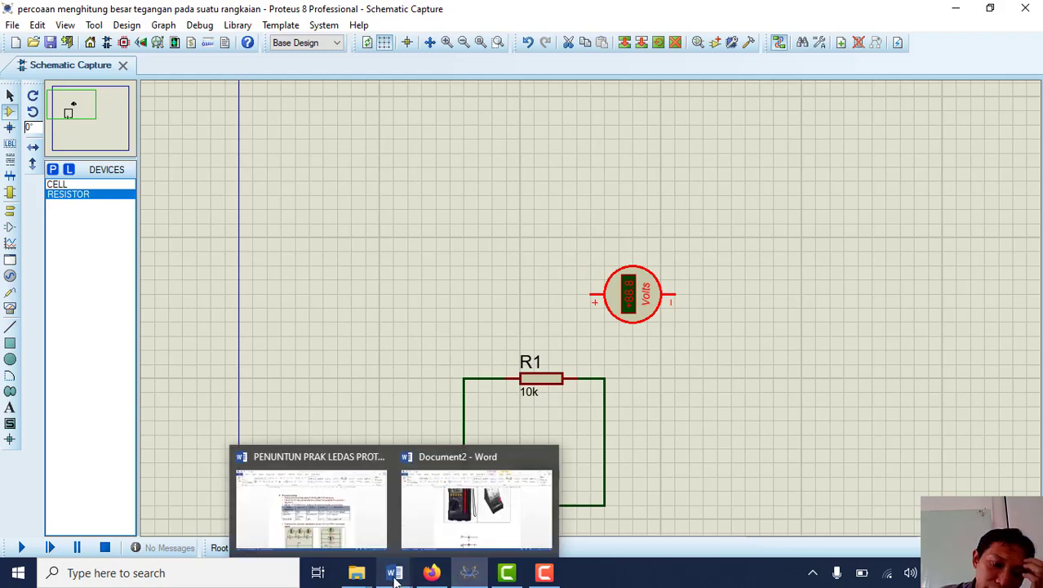
{"action": "left_click", "coordinate": [431, 514]}
{"action": "scroll", "coordinate": [479, 347], "scroll_direction": "up", "scroll_amount": 3}
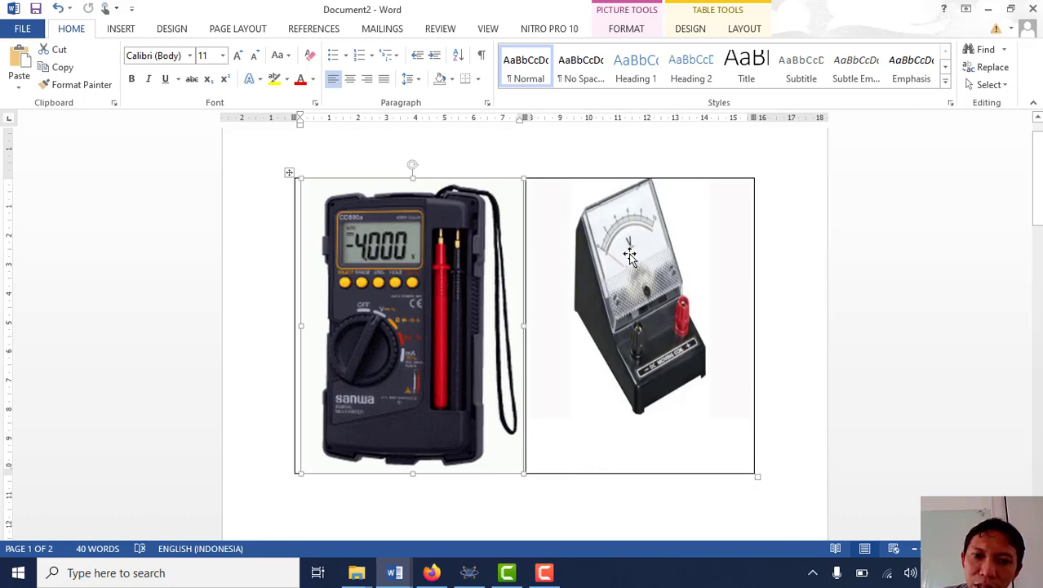
{"action": "scroll", "coordinate": [633, 326], "scroll_direction": "down", "scroll_amount": 3}
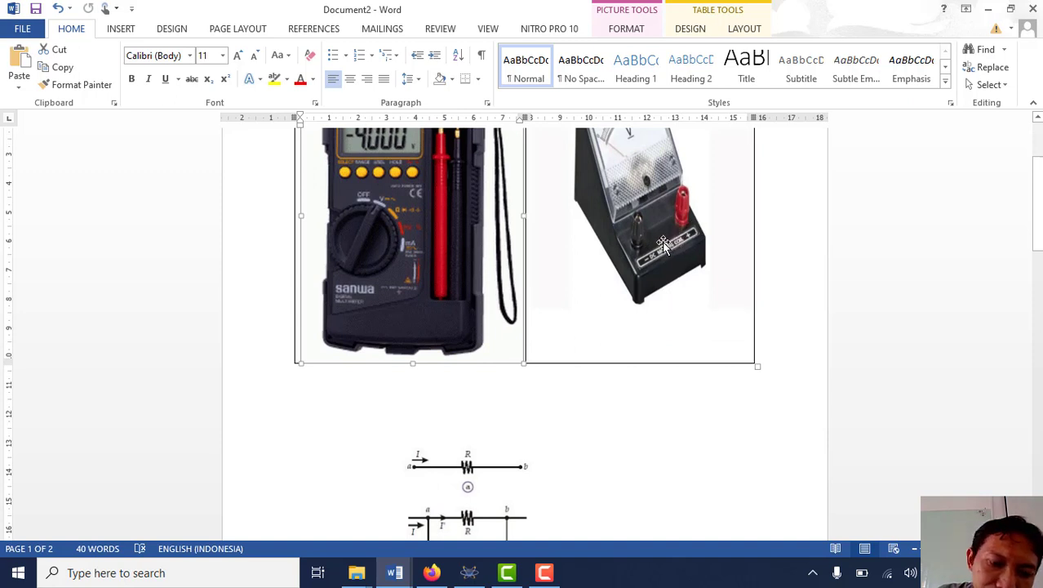
Step: Examine the diagrams of resistor R without and with a parallel voltmeter, along with the current equations on page 2
{"action": "scroll", "coordinate": [669, 242], "scroll_direction": "down", "scroll_amount": 5}
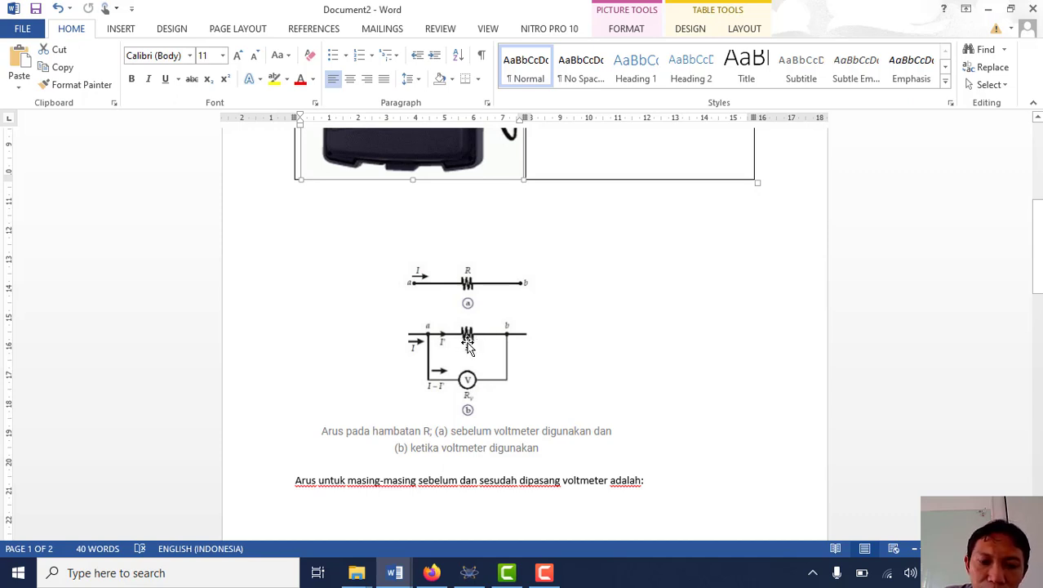
{"action": "scroll", "coordinate": [469, 348], "scroll_direction": "down", "scroll_amount": 1}
{"action": "scroll", "coordinate": [468, 343], "scroll_direction": "down", "scroll_amount": 5}
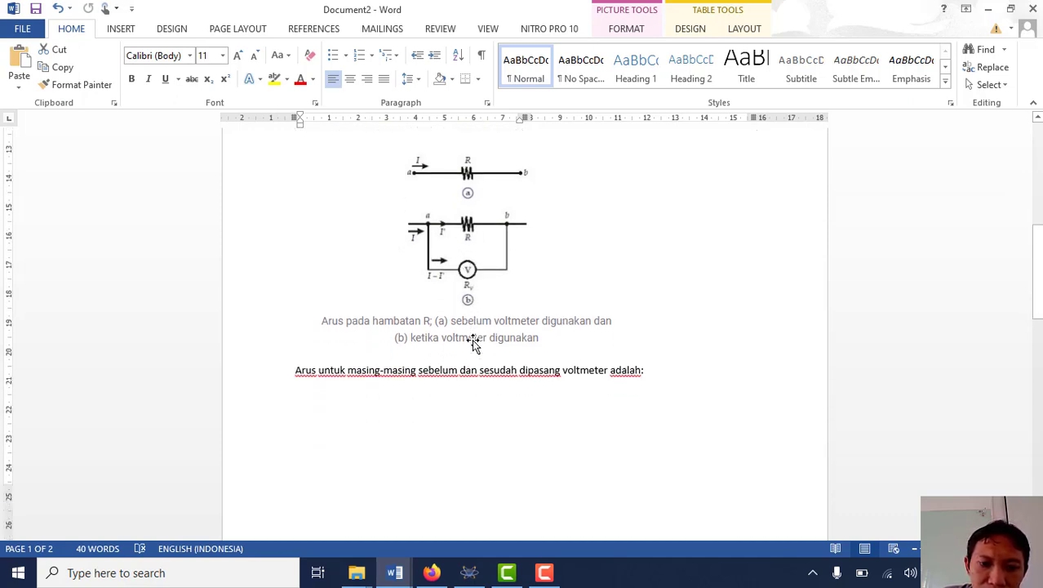
{"action": "scroll", "coordinate": [475, 340], "scroll_direction": "down", "scroll_amount": 2}
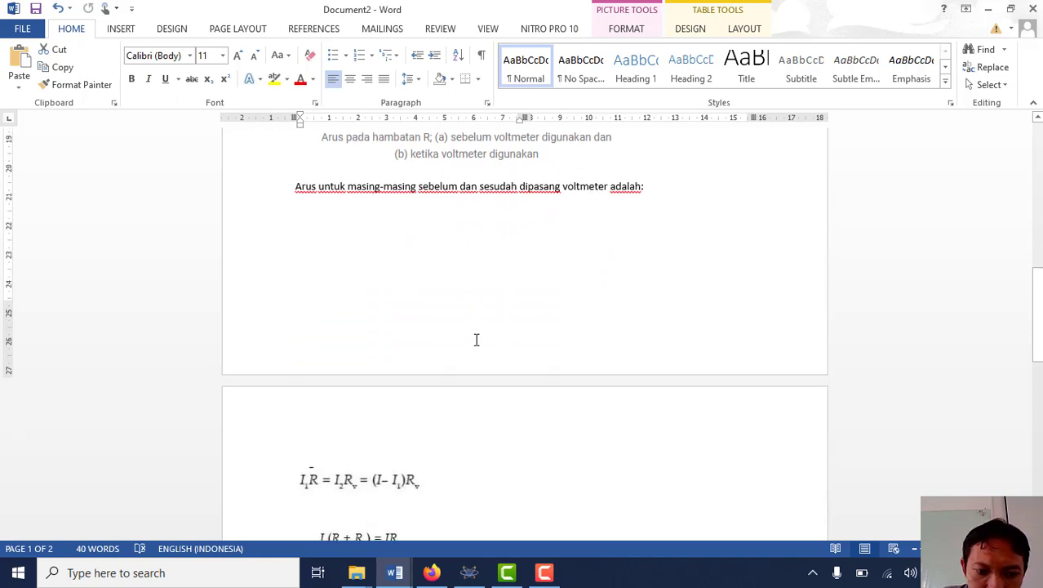
{"action": "scroll", "coordinate": [476, 341], "scroll_direction": "up", "scroll_amount": 5}
{"action": "scroll", "coordinate": [477, 340], "scroll_direction": "down", "scroll_amount": 4}
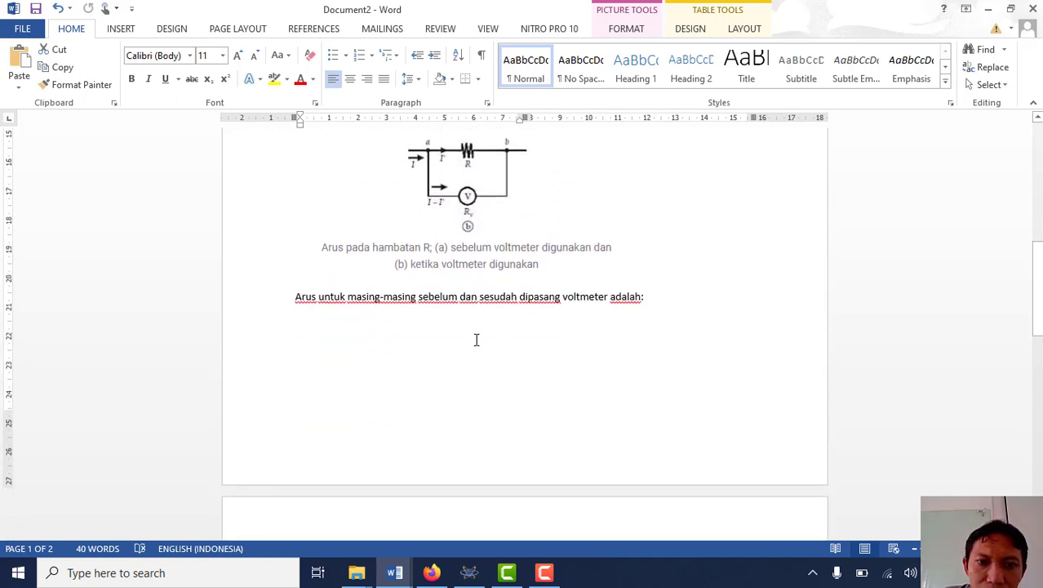
{"action": "scroll", "coordinate": [476, 339], "scroll_direction": "up", "scroll_amount": 5}
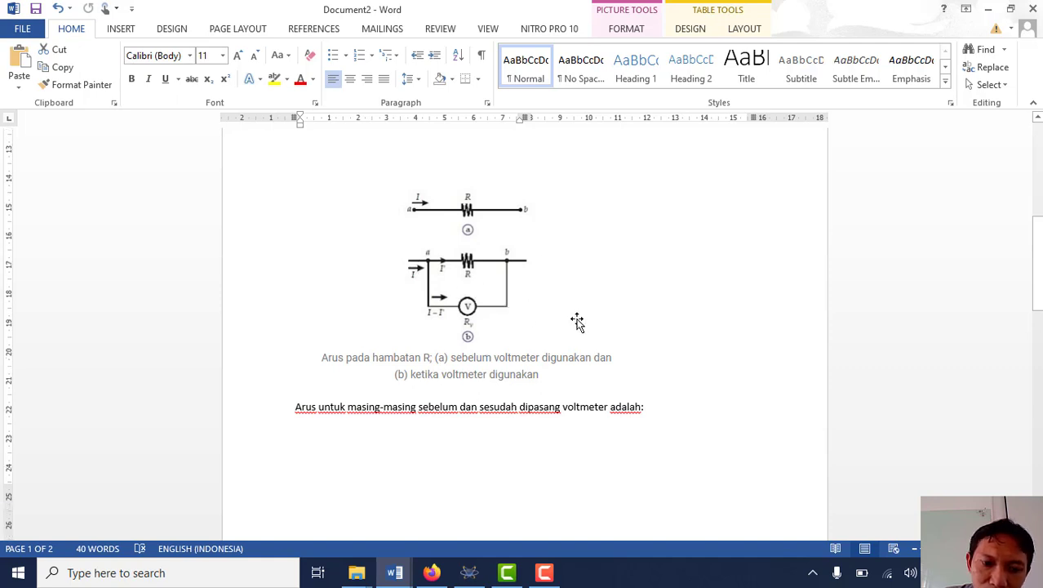
{"action": "scroll", "coordinate": [577, 319], "scroll_direction": "down", "scroll_amount": 5}
{"action": "scroll", "coordinate": [577, 320], "scroll_direction": "down", "scroll_amount": 7}
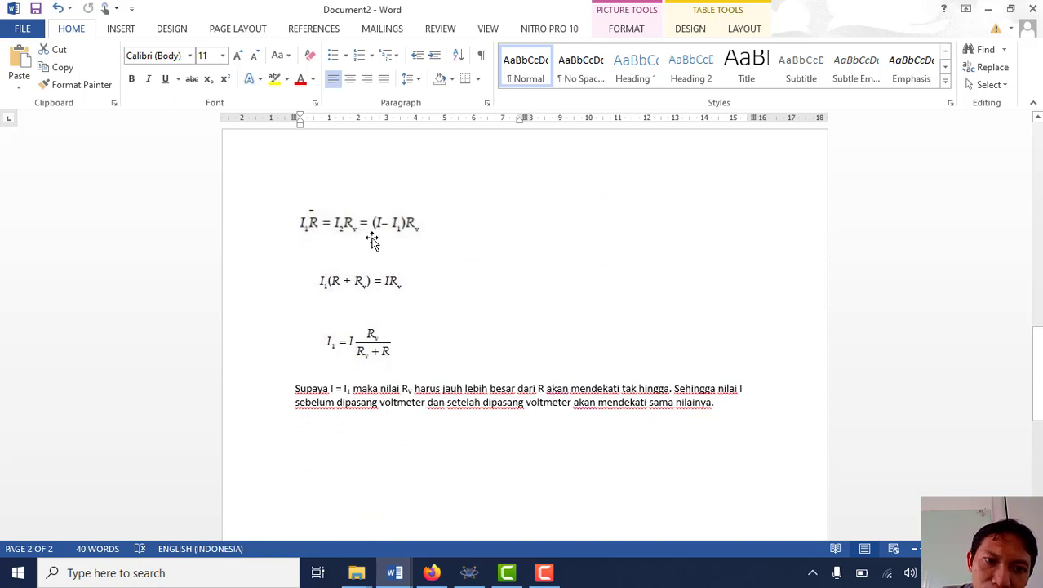
{"action": "scroll", "coordinate": [404, 251], "scroll_direction": "up", "scroll_amount": 9}
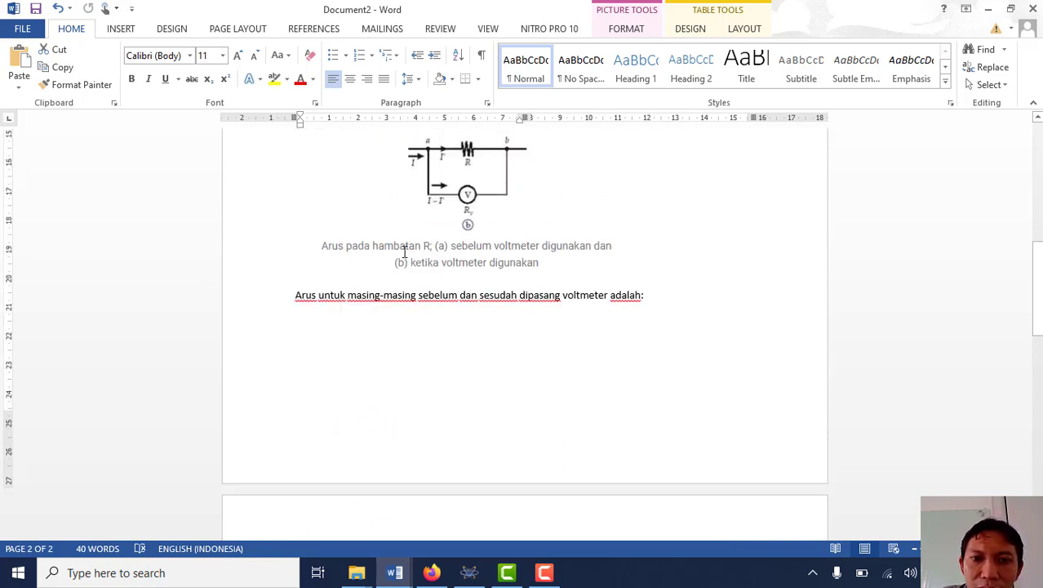
{"action": "scroll", "coordinate": [403, 251], "scroll_direction": "up", "scroll_amount": 4}
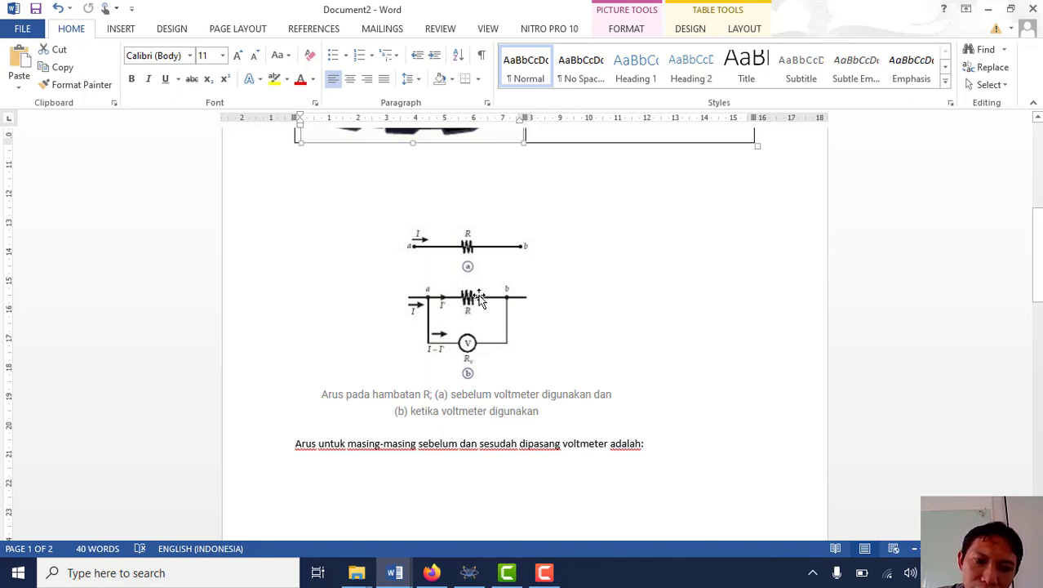
{"action": "scroll", "coordinate": [482, 309], "scroll_direction": "down", "scroll_amount": 1}
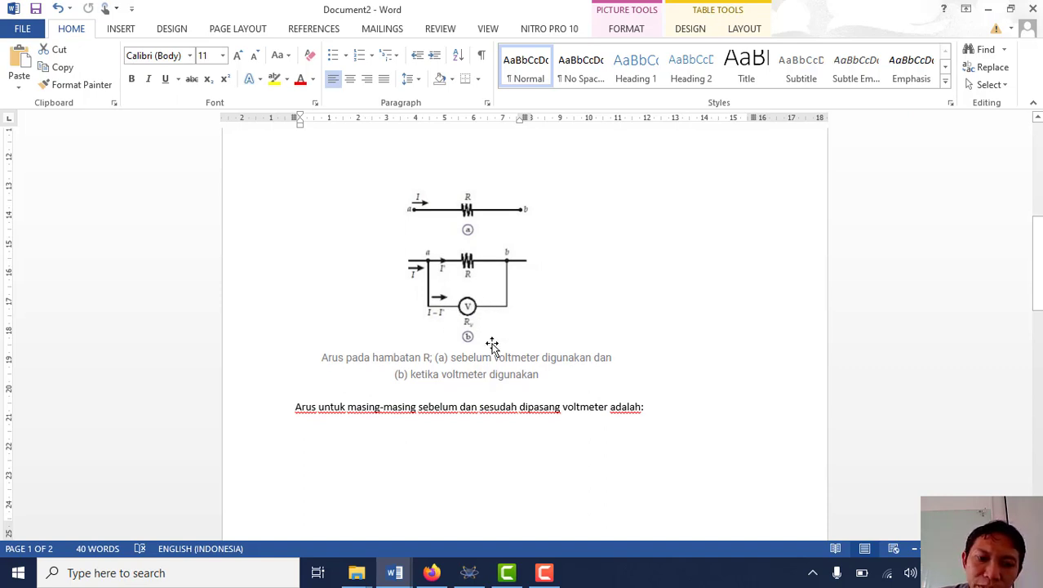
Step: Examine the current equations on page 2 and the closing note on how Rv must compare with R
{"action": "scroll", "coordinate": [493, 344], "scroll_direction": "down", "scroll_amount": 3}
{"action": "scroll", "coordinate": [493, 344], "scroll_direction": "down", "scroll_amount": 11}
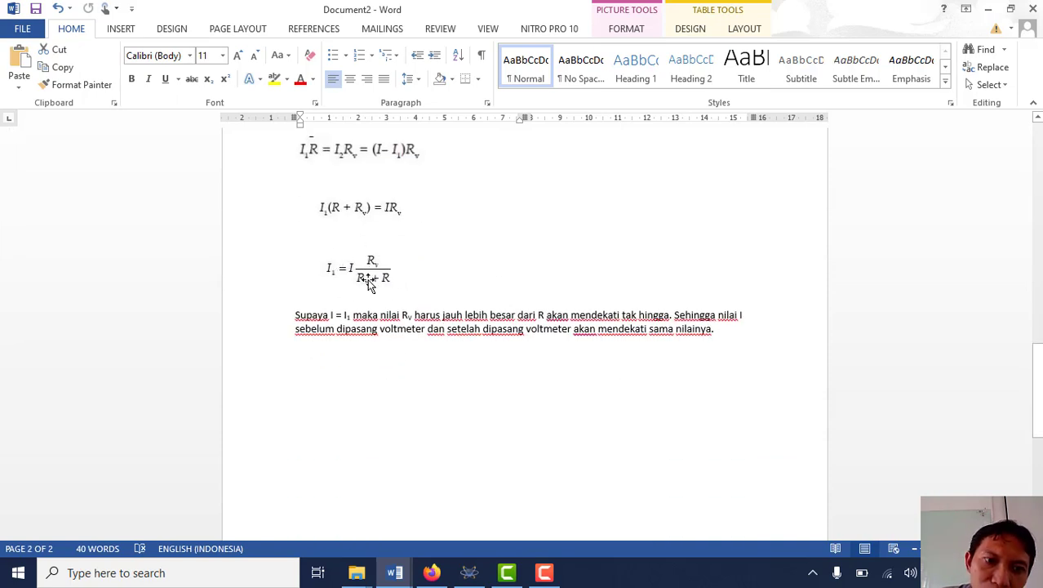
{"action": "scroll", "coordinate": [383, 277], "scroll_direction": "up", "scroll_amount": 1}
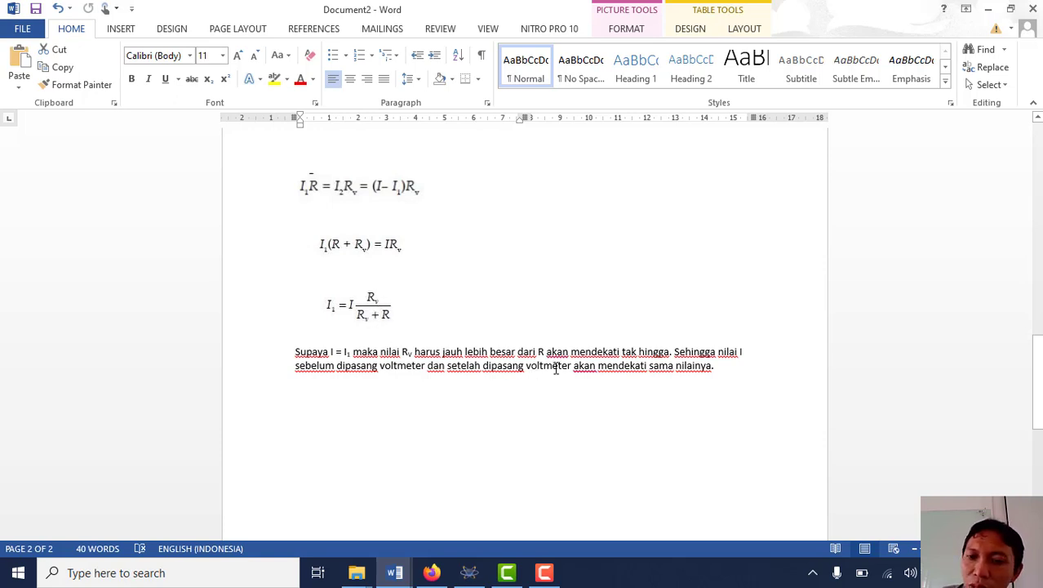
{"action": "scroll", "coordinate": [556, 368], "scroll_direction": "down", "scroll_amount": 1}
{"action": "scroll", "coordinate": [556, 368], "scroll_direction": "down", "scroll_amount": 4}
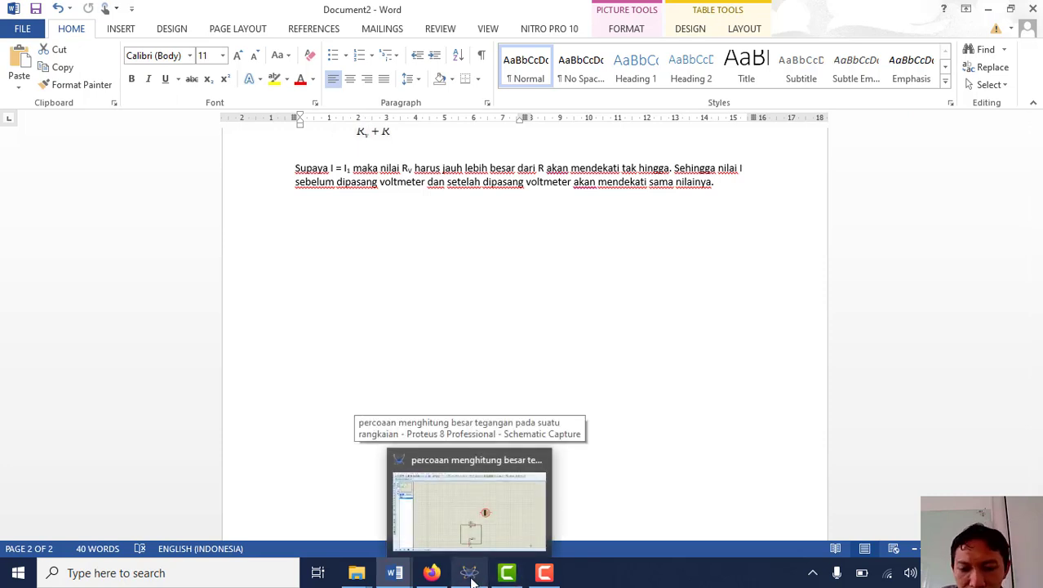
Step: Switch to Proteus, centre the DC voltmeter above R1 and wire it in parallel, plus to R1's left node and minus to its right node
{"action": "left_click", "coordinate": [471, 578]}
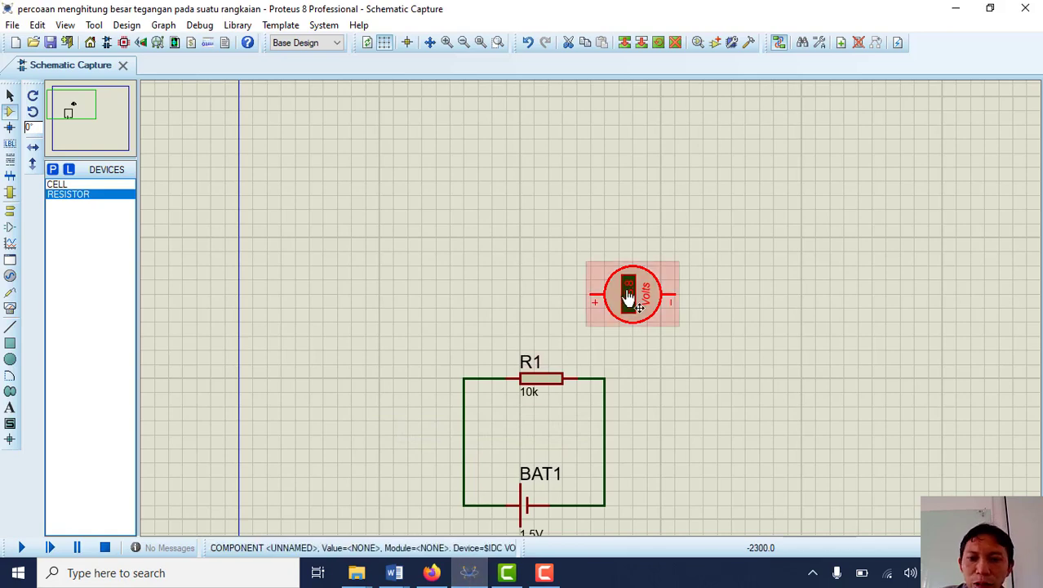
{"action": "left_click_drag", "start_coordinate": [591, 250], "coordinate": [563, 319]}
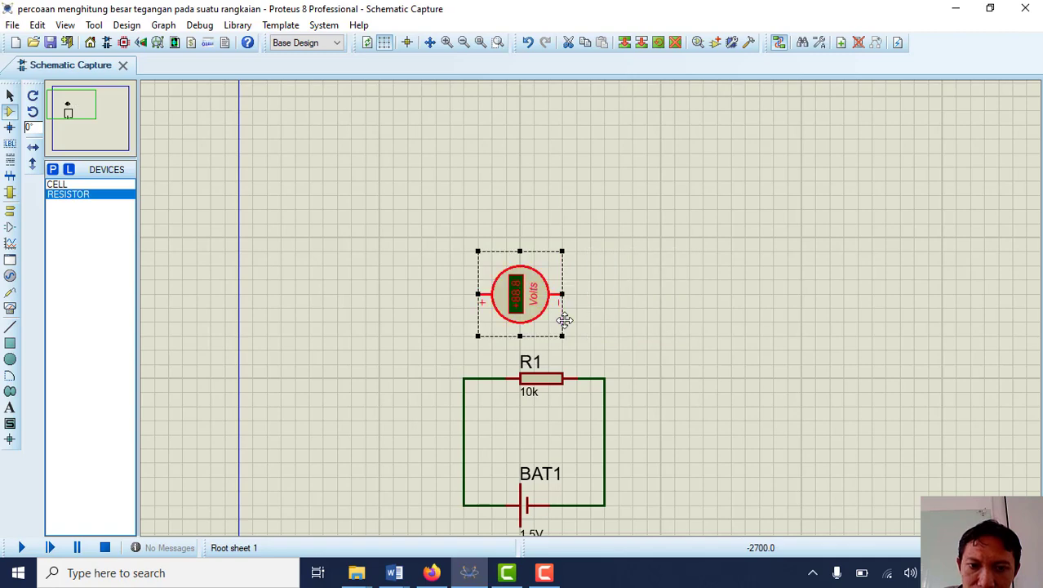
{"action": "left_click", "coordinate": [447, 283]}
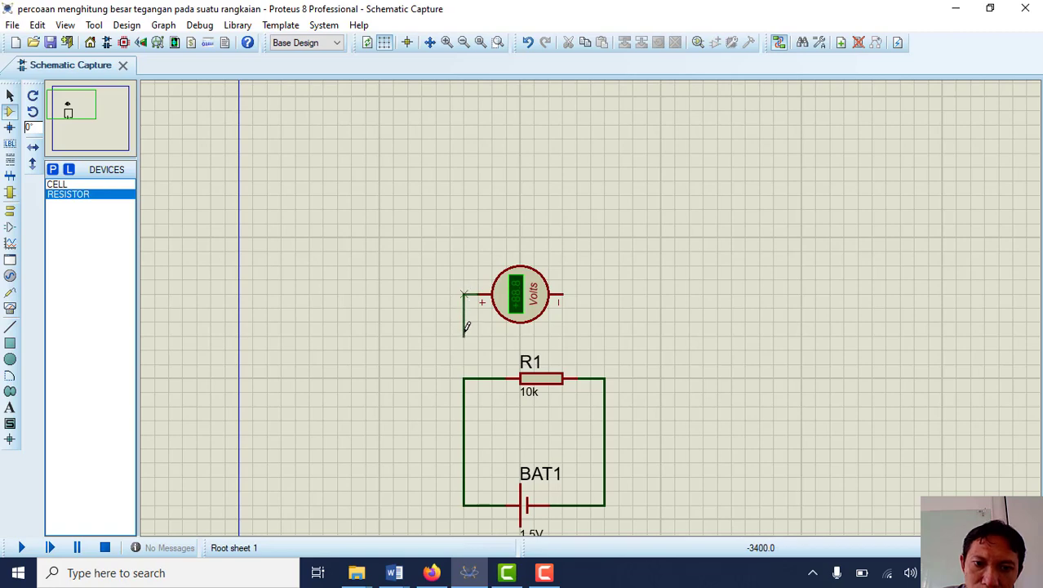
{"action": "left_click", "coordinate": [463, 378]}
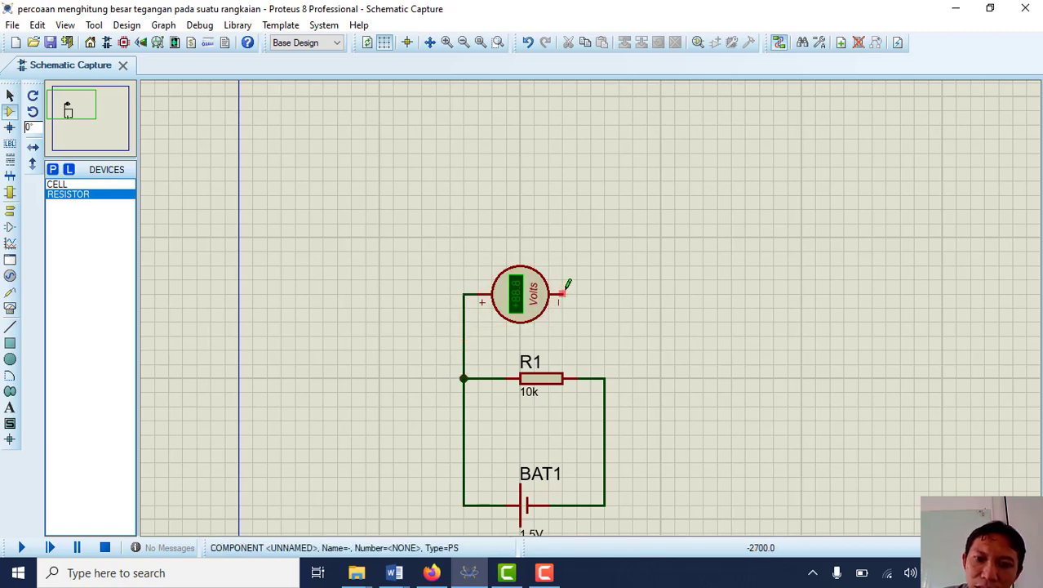
{"action": "left_click", "coordinate": [562, 292]}
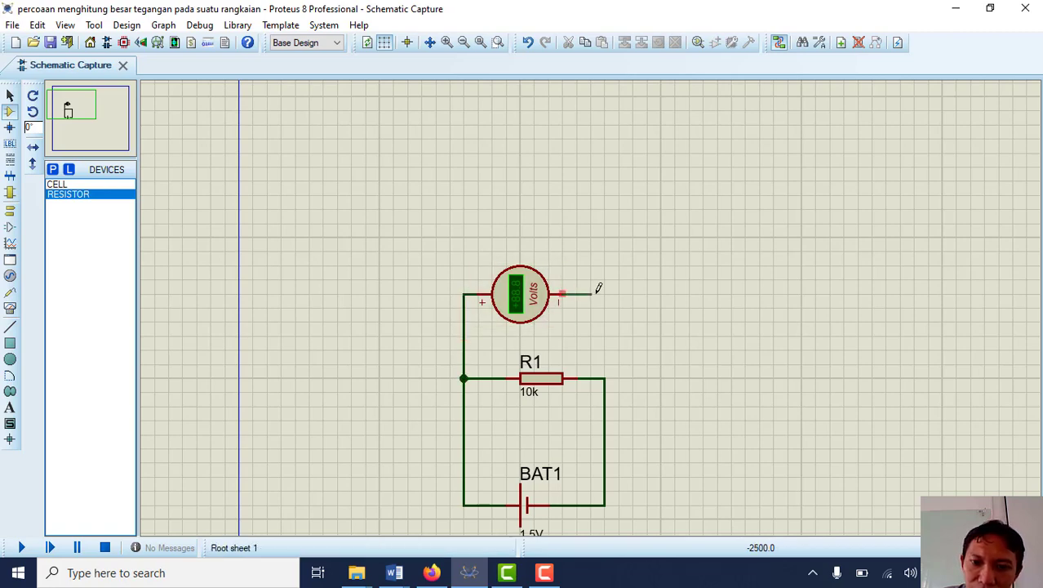
{"action": "left_click", "coordinate": [604, 378]}
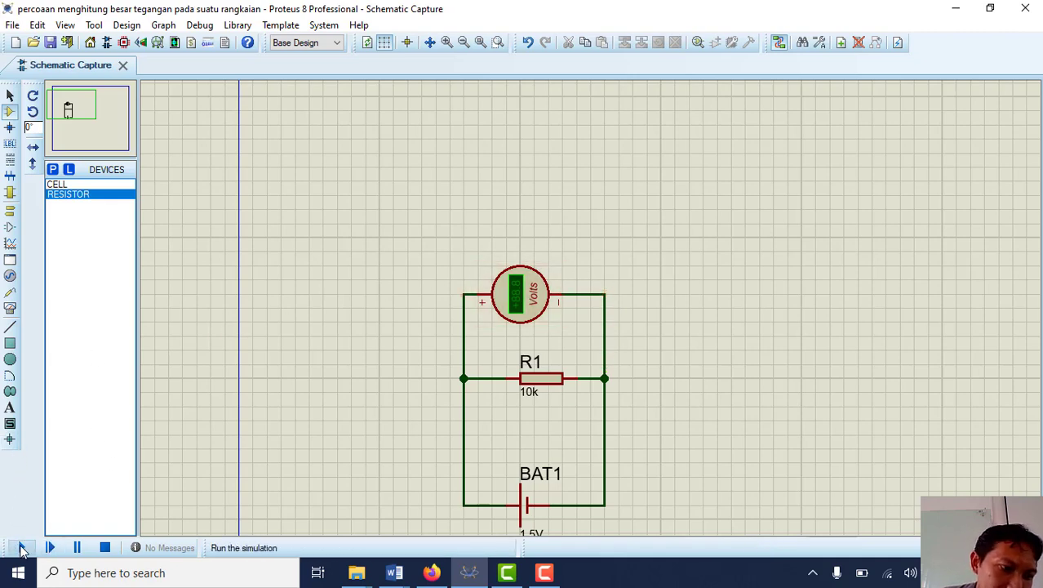
Step: Run the simulation, examine the voltmeter reading against BAT1's voltage, and stop the simulation
{"action": "left_click", "coordinate": [22, 550]}
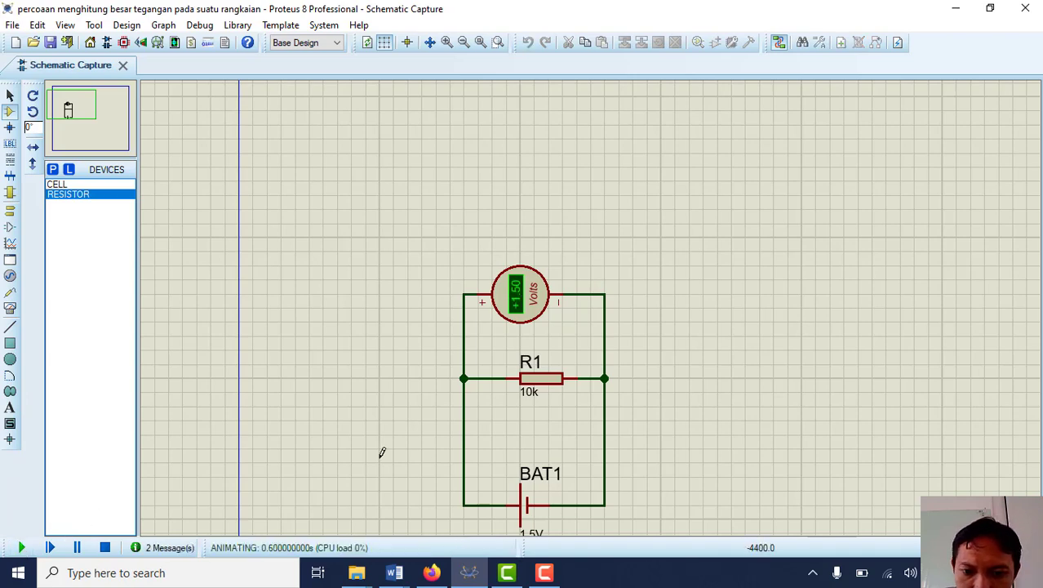
{"action": "scroll", "coordinate": [706, 493], "scroll_direction": "down", "scroll_amount": 1}
{"action": "scroll", "coordinate": [707, 493], "scroll_direction": "up", "scroll_amount": 2}
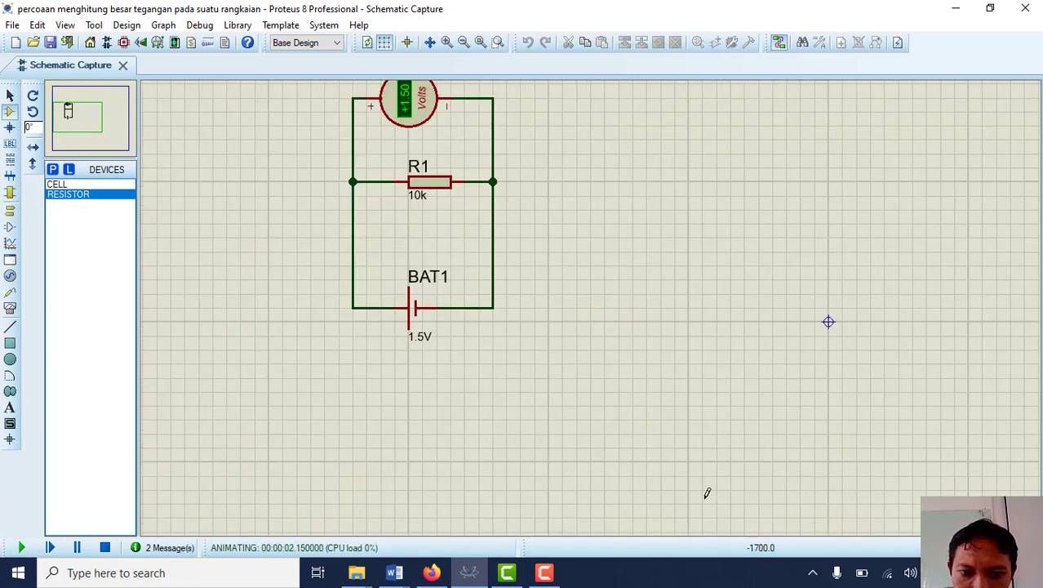
{"action": "scroll", "coordinate": [425, 177], "scroll_direction": "up", "scroll_amount": 1}
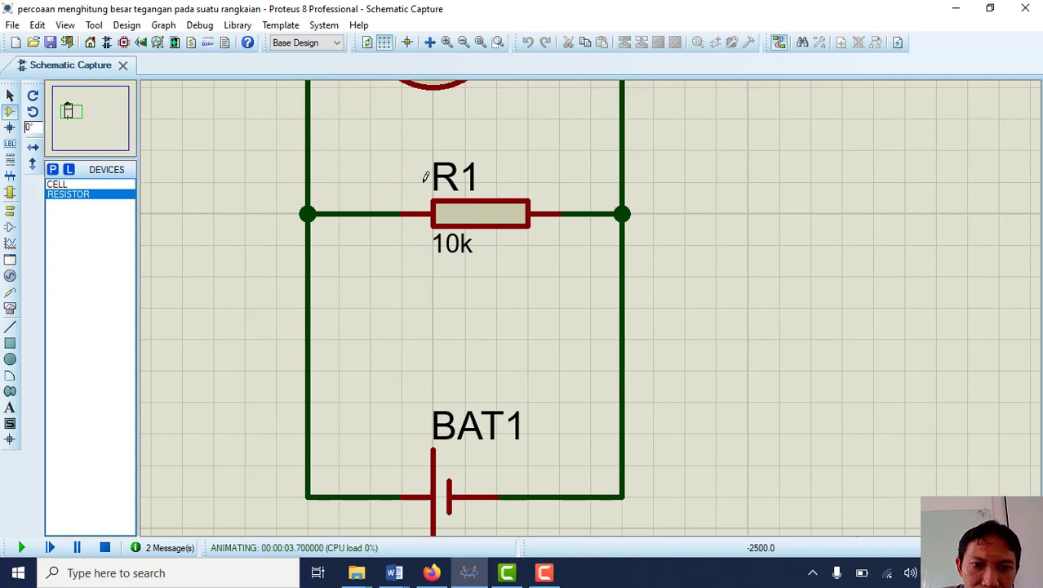
{"action": "scroll", "coordinate": [425, 177], "scroll_direction": "down", "scroll_amount": 1}
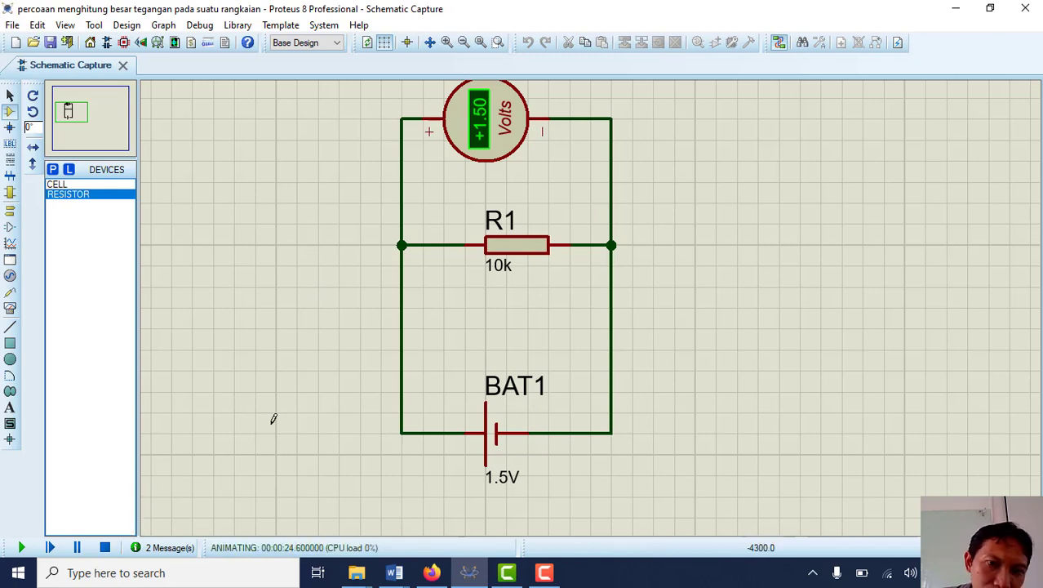
{"action": "left_click", "coordinate": [104, 547]}
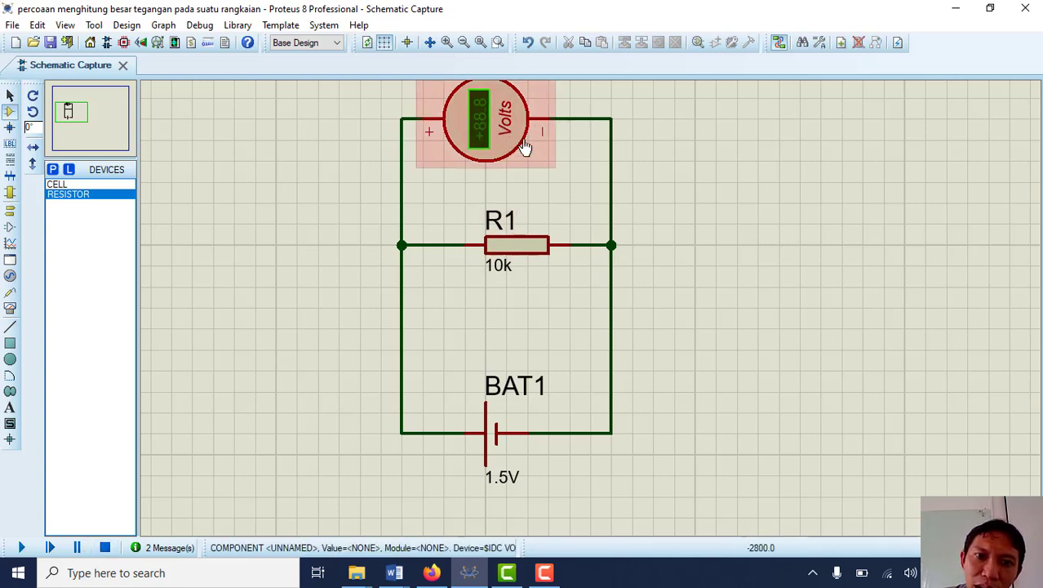
Step: Delete the two wires connecting the voltmeter's terminals to the R1 loop
{"action": "right_click", "coordinate": [586, 120]}
{"action": "left_click", "coordinate": [630, 162]}
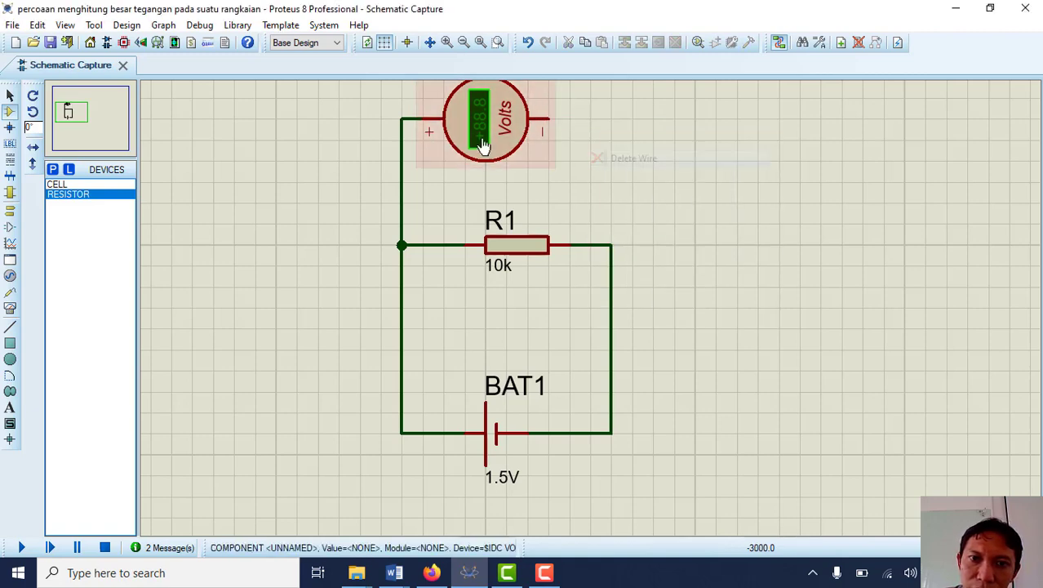
{"action": "right_click", "coordinate": [402, 130]}
{"action": "left_click", "coordinate": [460, 171]}
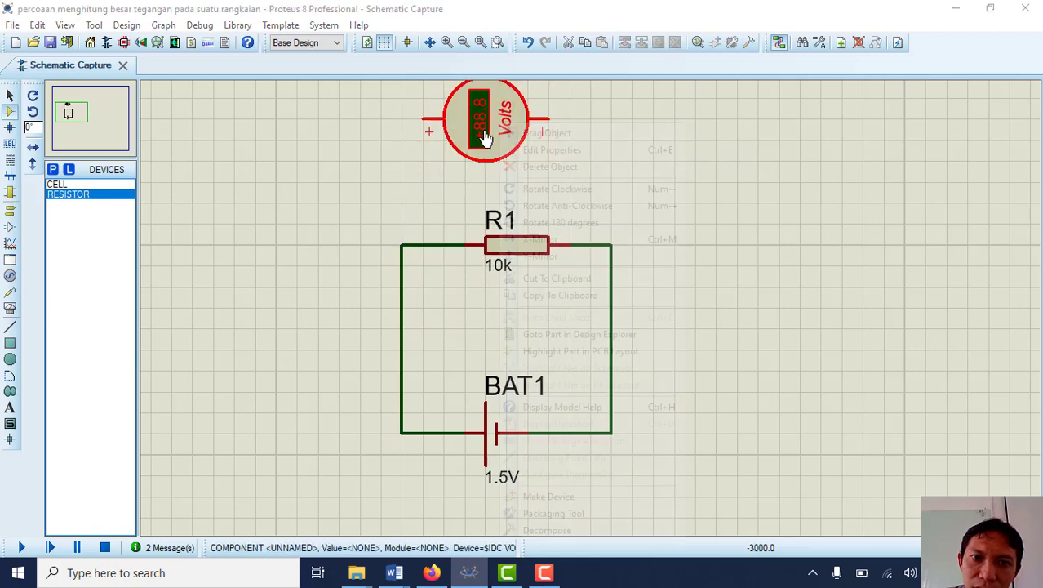
Step: Rotate the voltmeter anti-clockwise through 180 degrees so that its minus terminal faces left and its plus terminal faces right
{"action": "right_click", "coordinate": [483, 132]}
{"action": "left_click", "coordinate": [551, 206]}
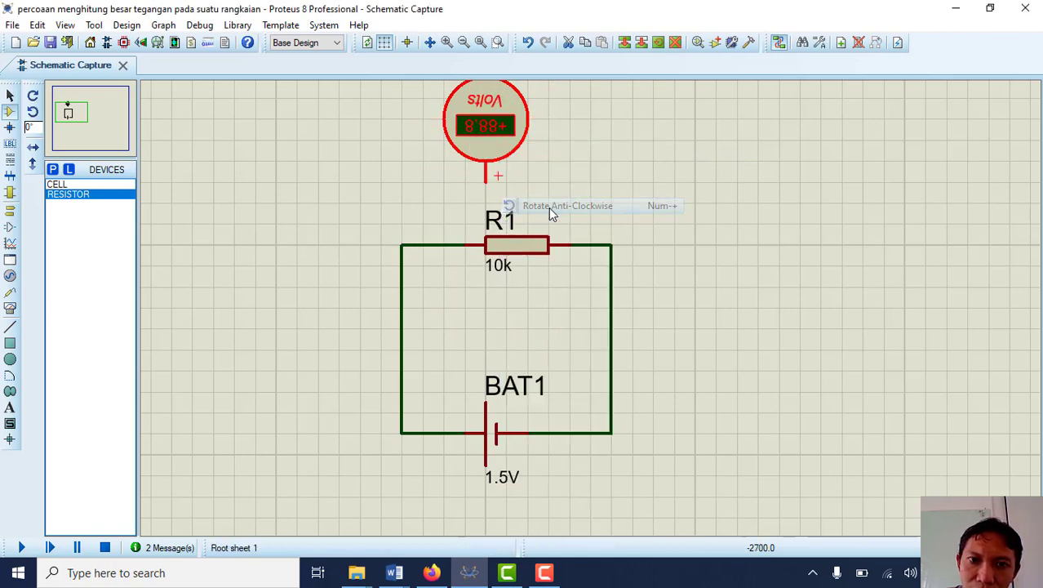
{"action": "right_click", "coordinate": [496, 141]}
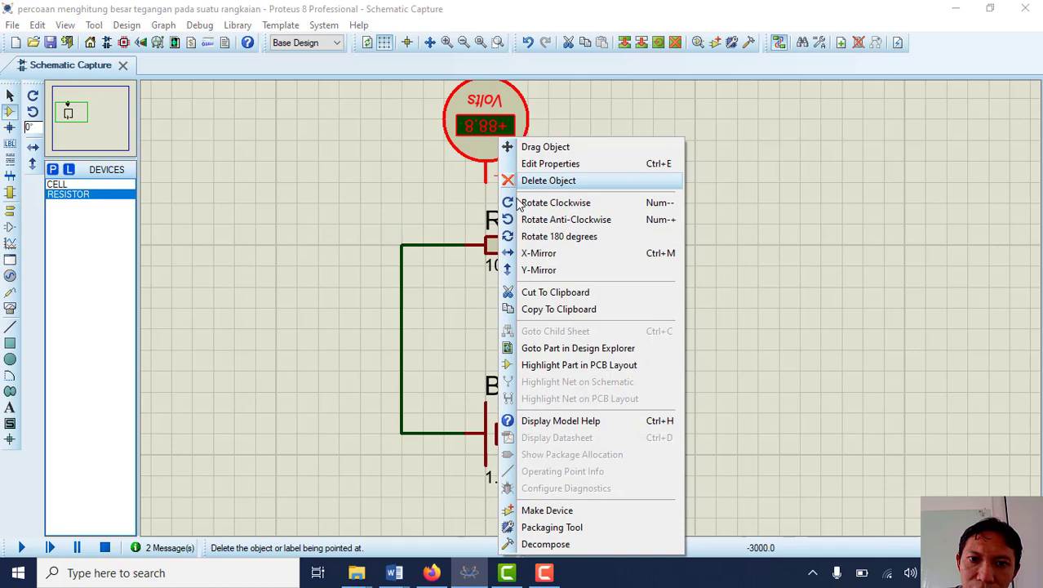
{"action": "left_click", "coordinate": [544, 236]}
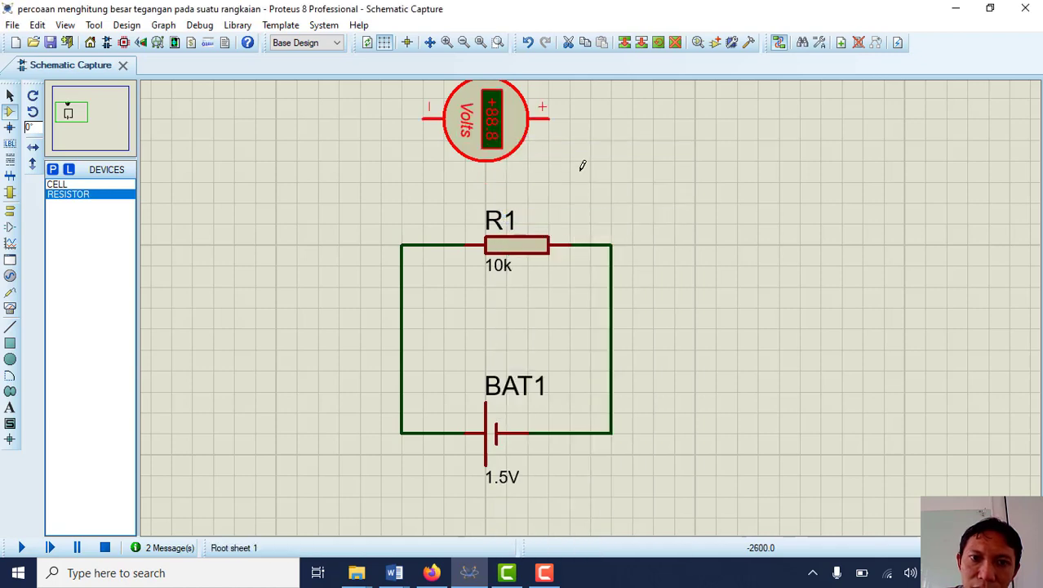
Step: Wire the reversed voltmeter across R1, minus to the left node and plus to the right node, and simulate the circuit to check its reading
{"action": "left_click", "coordinate": [421, 118]}
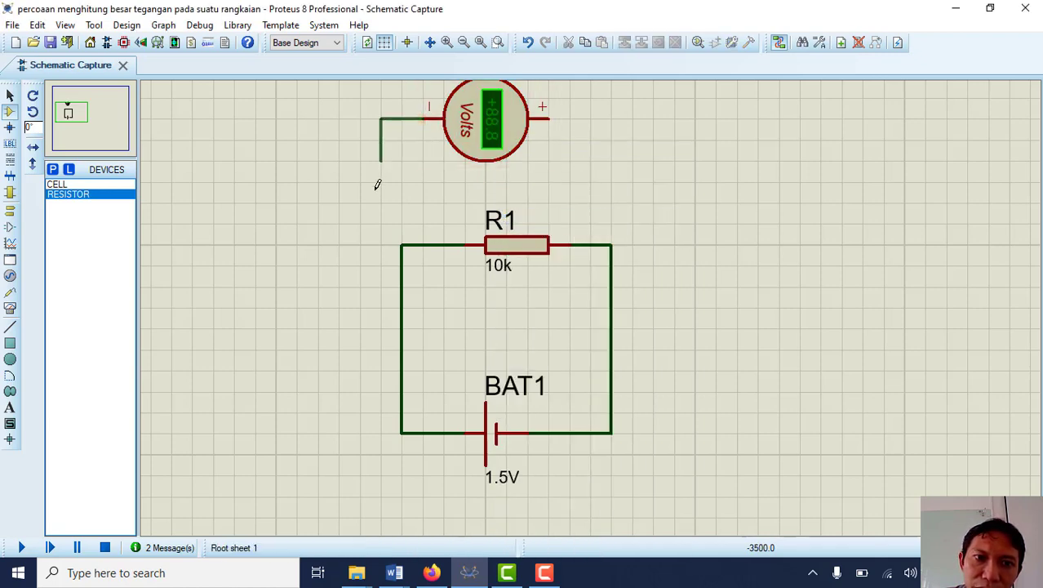
{"action": "left_click", "coordinate": [401, 245]}
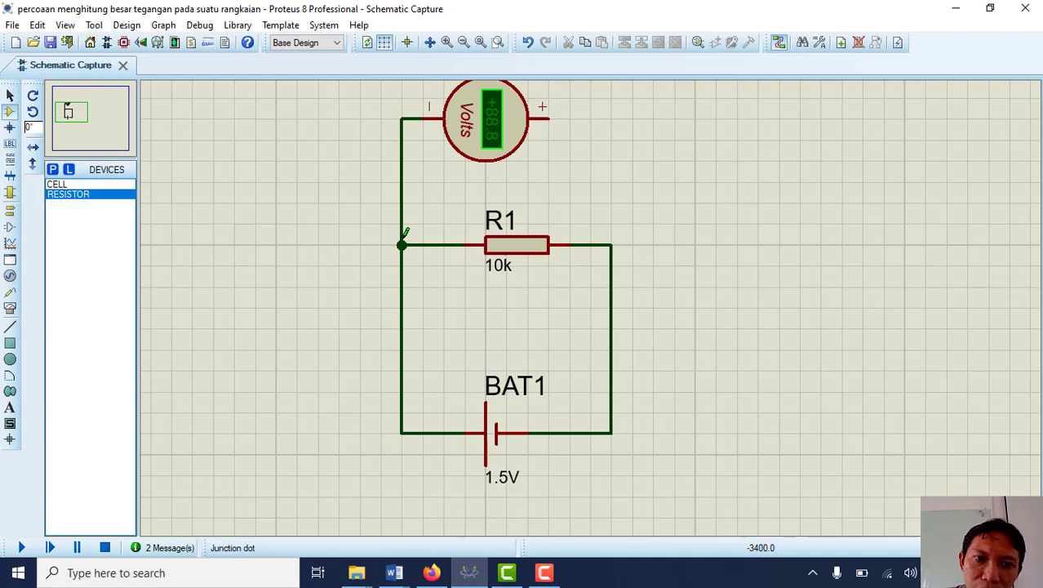
{"action": "left_click", "coordinate": [548, 118]}
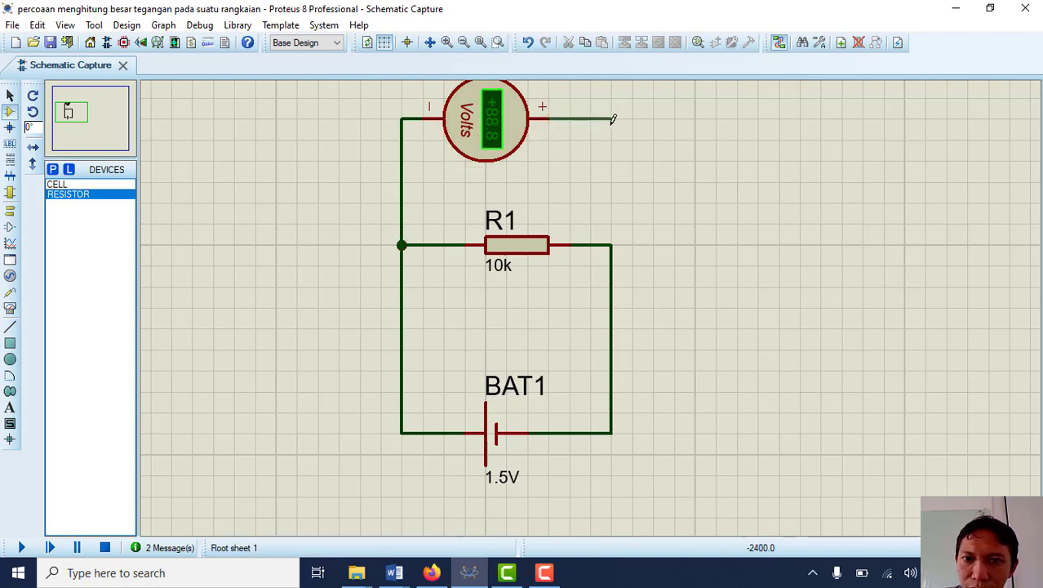
{"action": "left_click", "coordinate": [611, 245]}
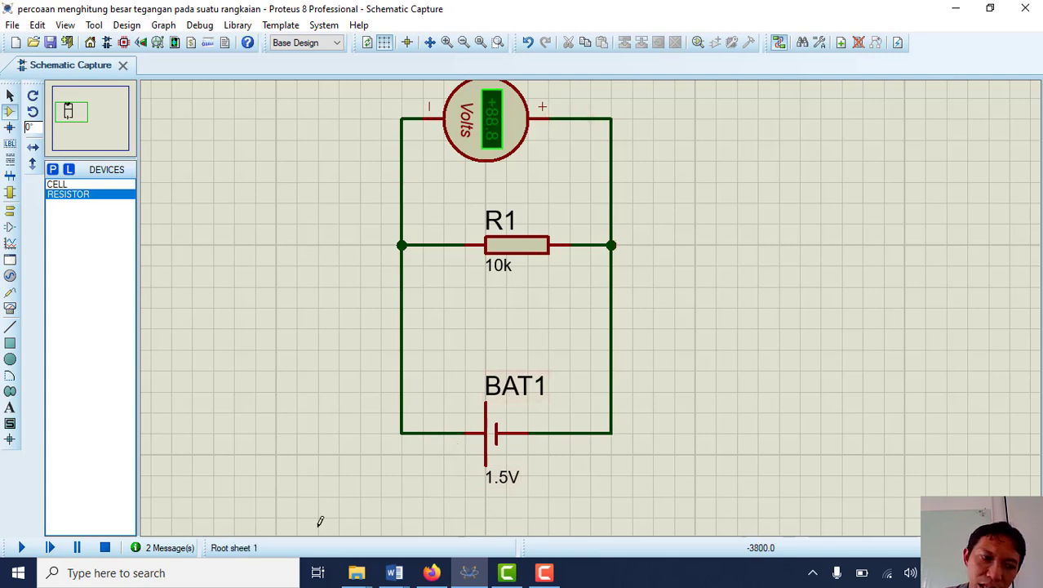
{"action": "left_click", "coordinate": [19, 548]}
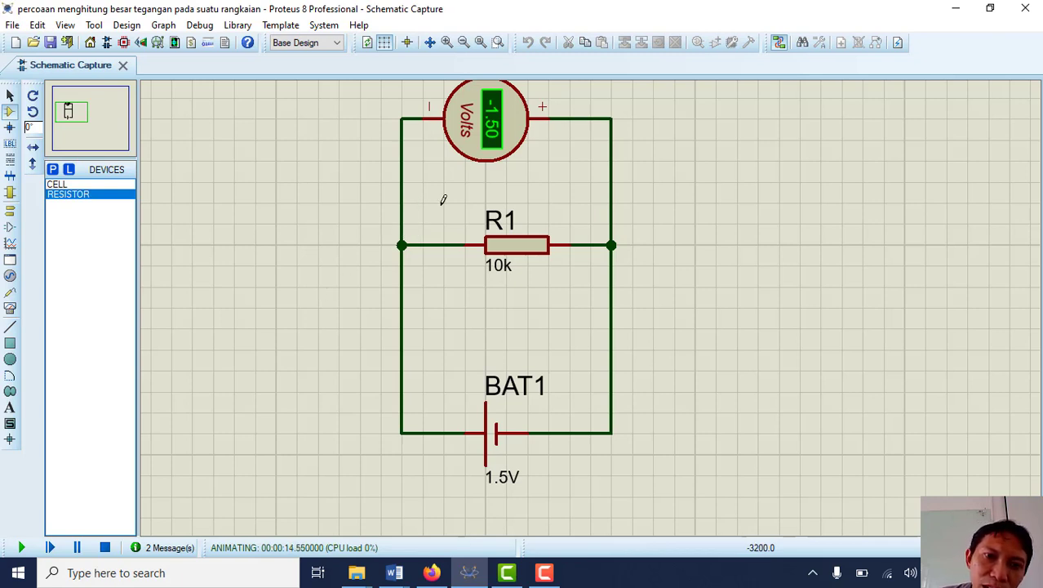
{"action": "left_click", "coordinate": [105, 548]}
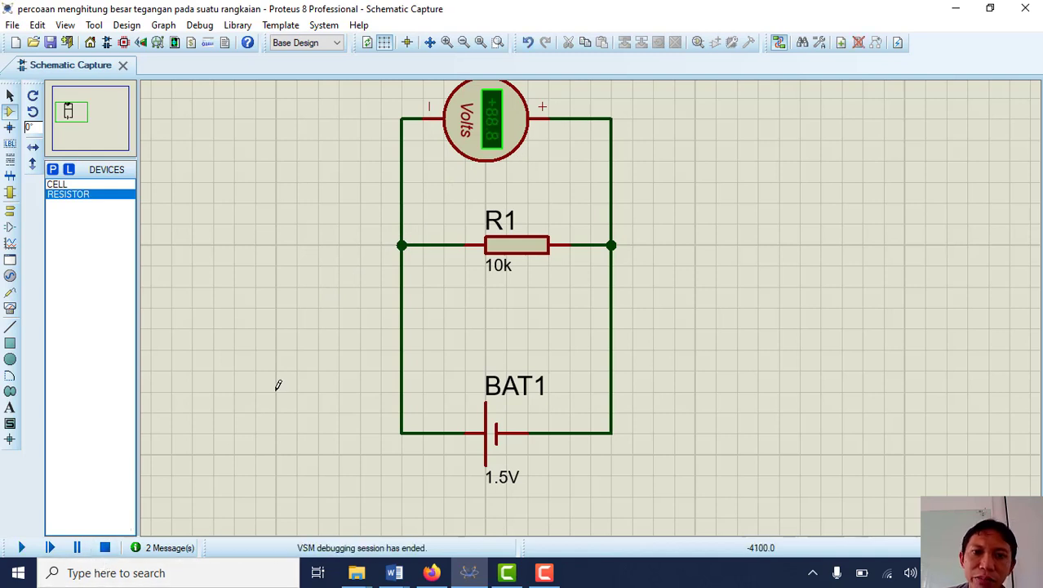
Step: Delete both voltmeter wires and the wire joining the right terminals of R1 and BAT1
{"action": "right_click", "coordinate": [401, 158]}
{"action": "left_click", "coordinate": [494, 200]}
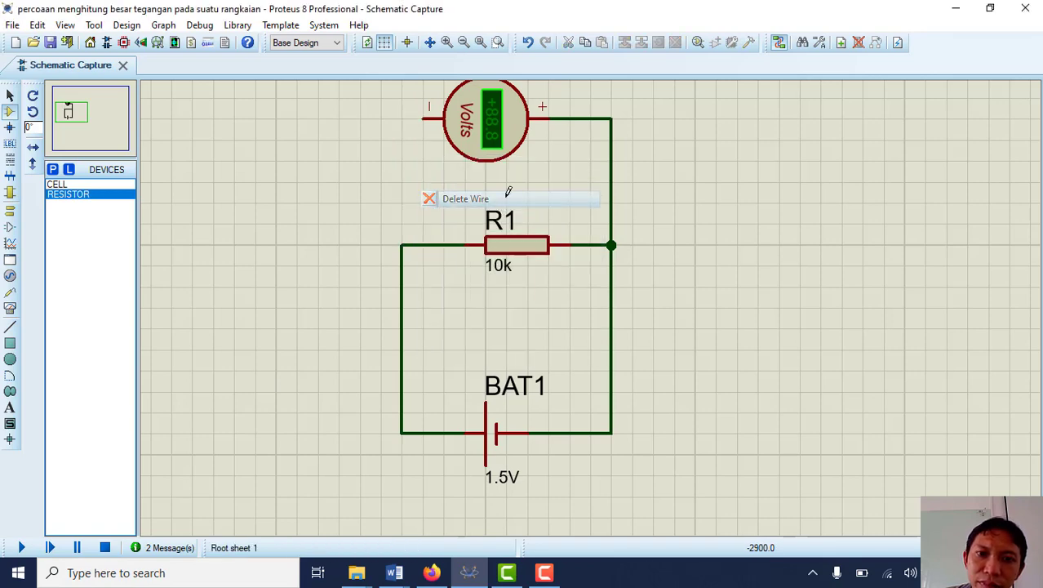
{"action": "right_click", "coordinate": [613, 168]}
{"action": "left_click", "coordinate": [718, 210]}
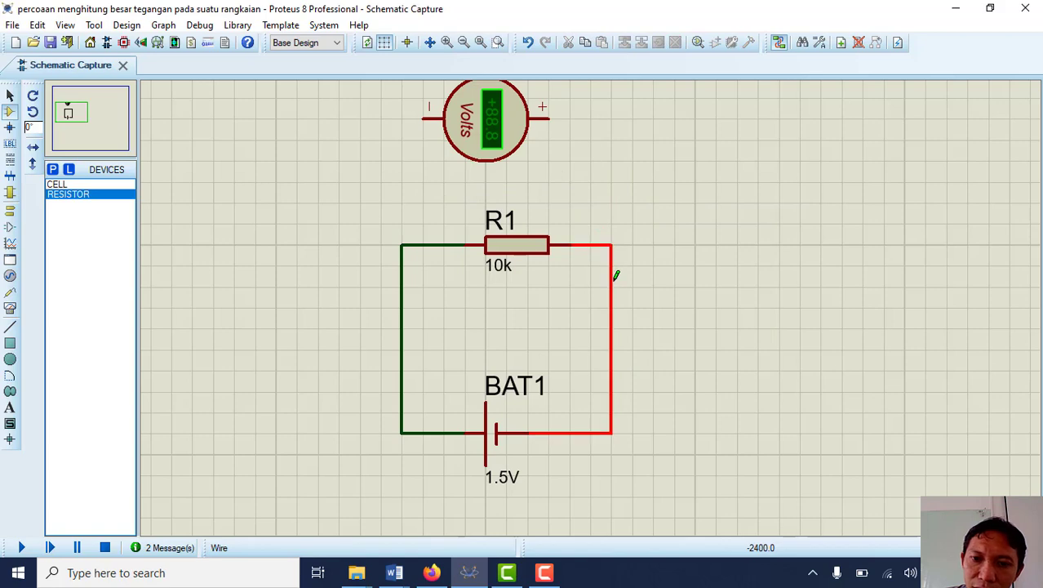
{"action": "right_click", "coordinate": [613, 269]}
{"action": "left_click", "coordinate": [653, 319]}
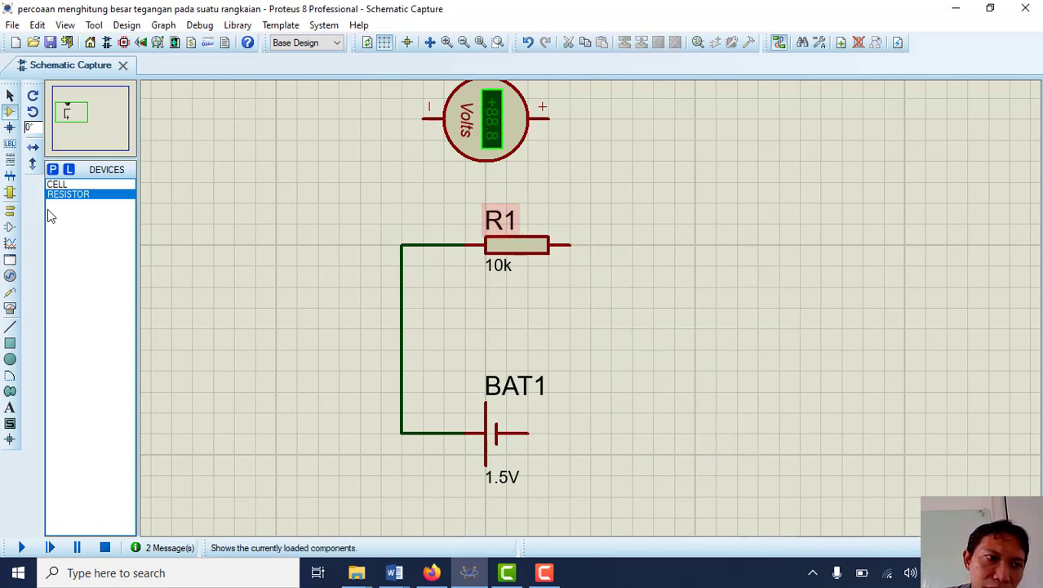
Step: Place a second resistor, R2, to the right of R1 on the same horizontal line
{"action": "left_click", "coordinate": [84, 199]}
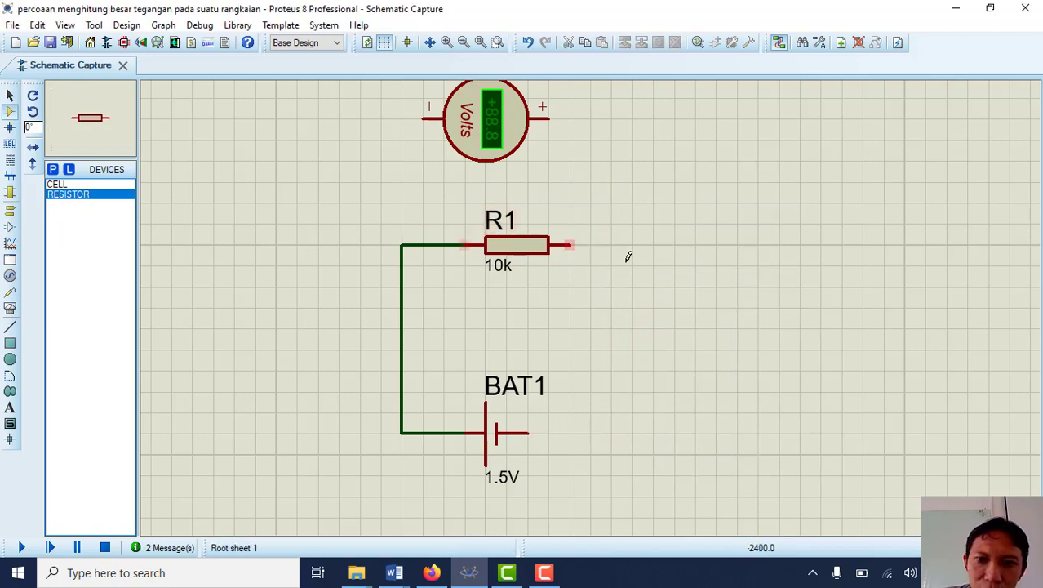
{"action": "left_click", "coordinate": [616, 238]}
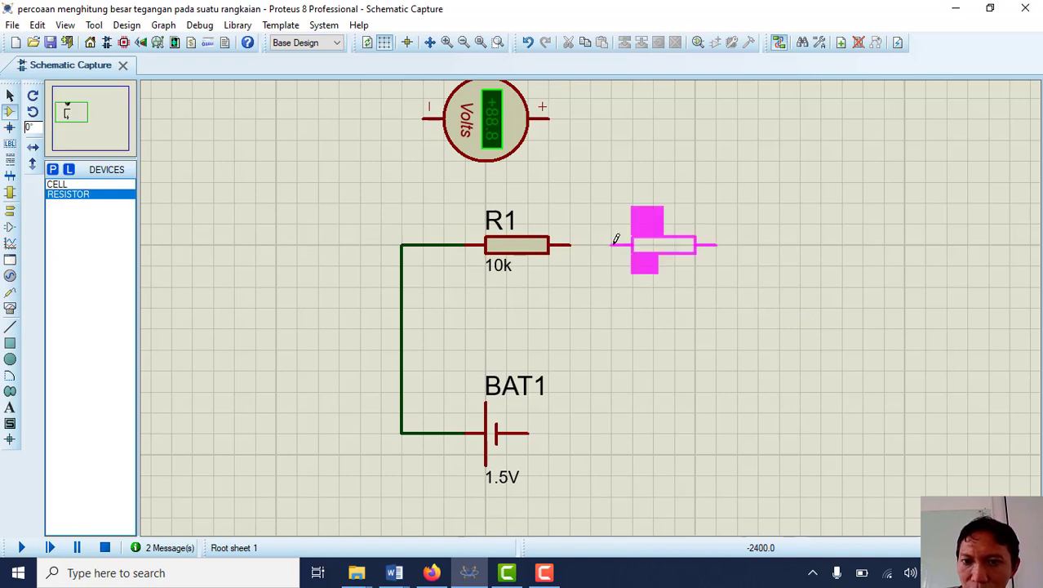
{"action": "left_click", "coordinate": [663, 244]}
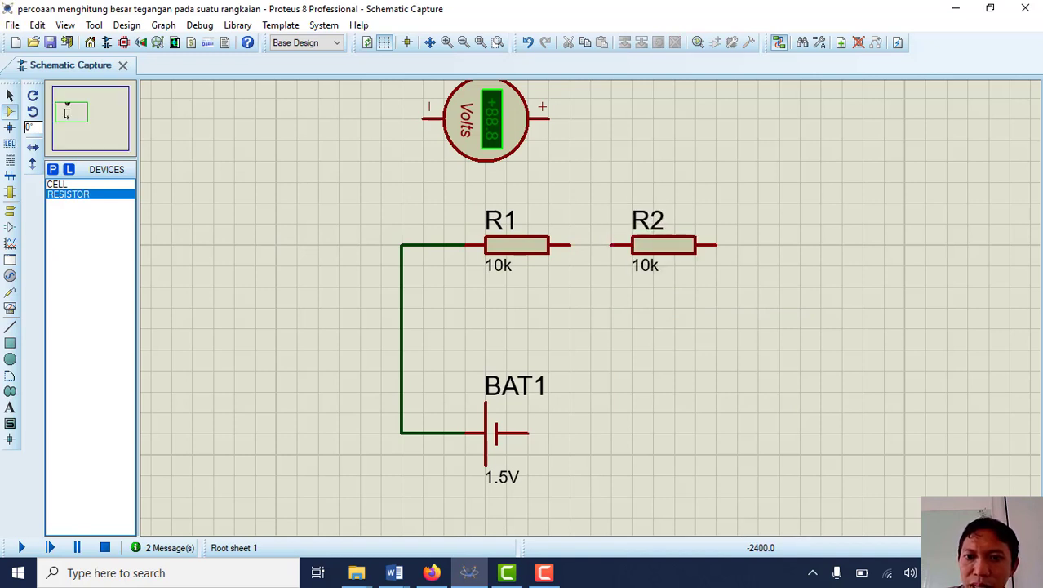
Step: Wire R2 in series with R1 and connect R2's right terminal to BAT1's right terminal to close the loop
{"action": "left_click", "coordinate": [569, 244]}
{"action": "left_click", "coordinate": [612, 244]}
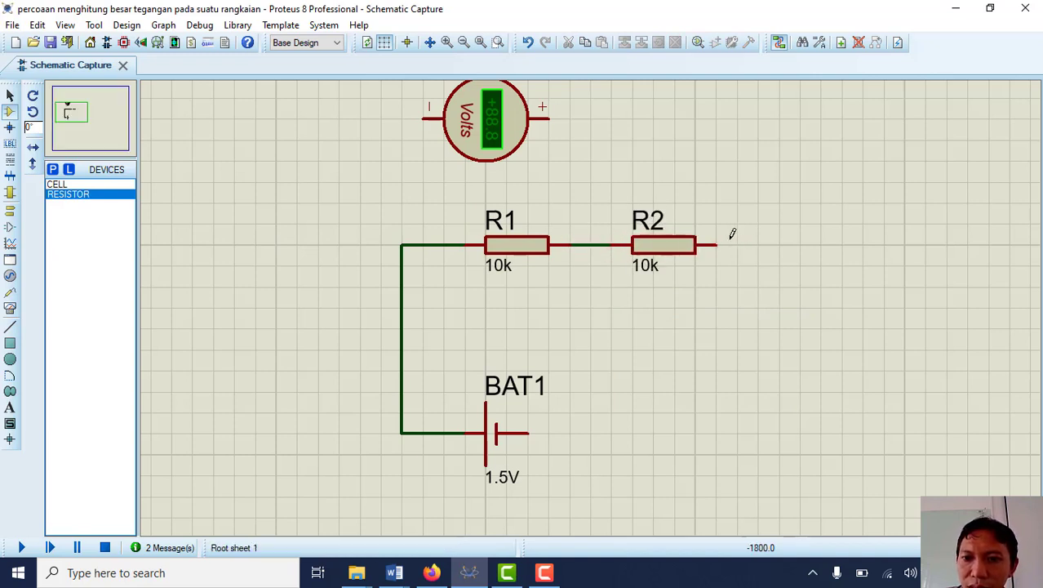
{"action": "left_click", "coordinate": [717, 244]}
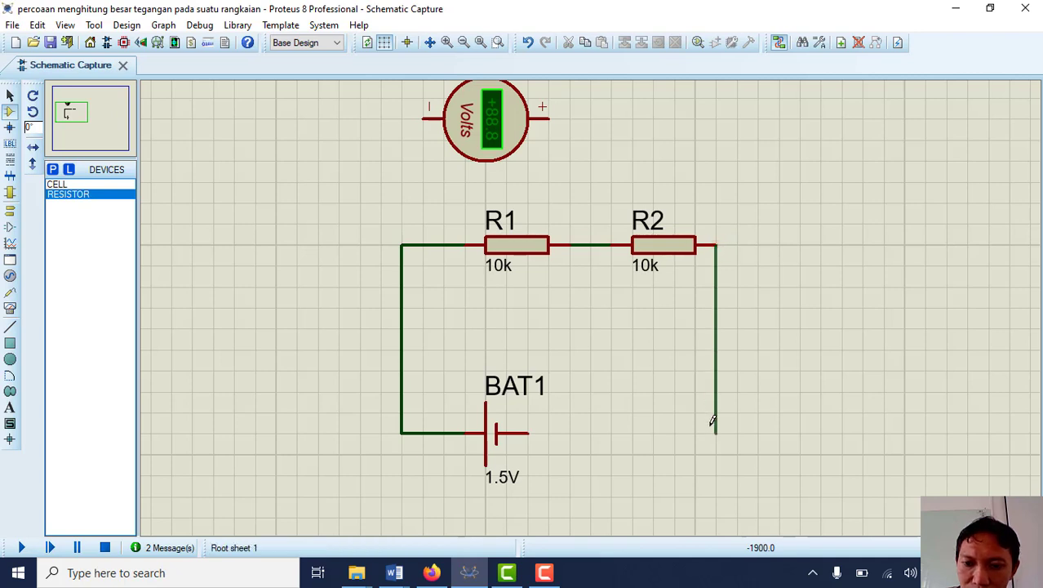
{"action": "left_click", "coordinate": [529, 431]}
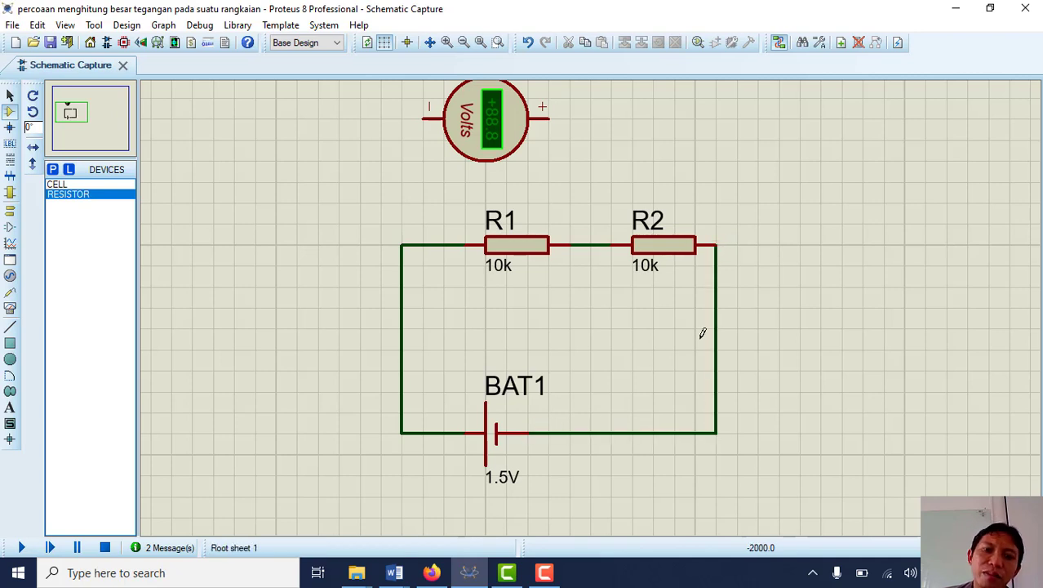
{"action": "left_click", "coordinate": [545, 110]}
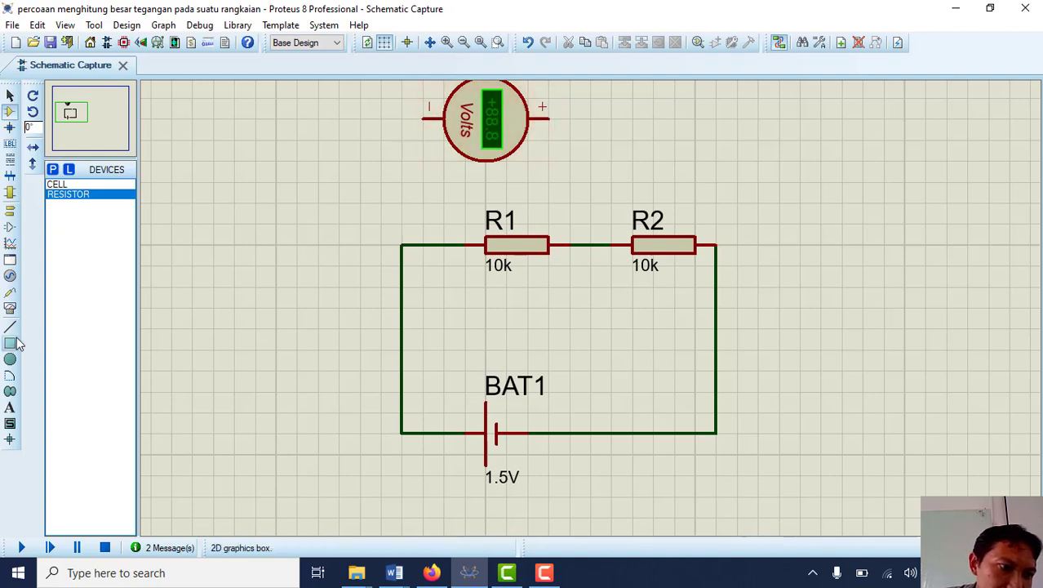
Step: Place a second DC voltmeter above R2 and rotate it 90 degrees anti-clockwise so its plus terminal faces left
{"action": "left_click", "coordinate": [10, 309]}
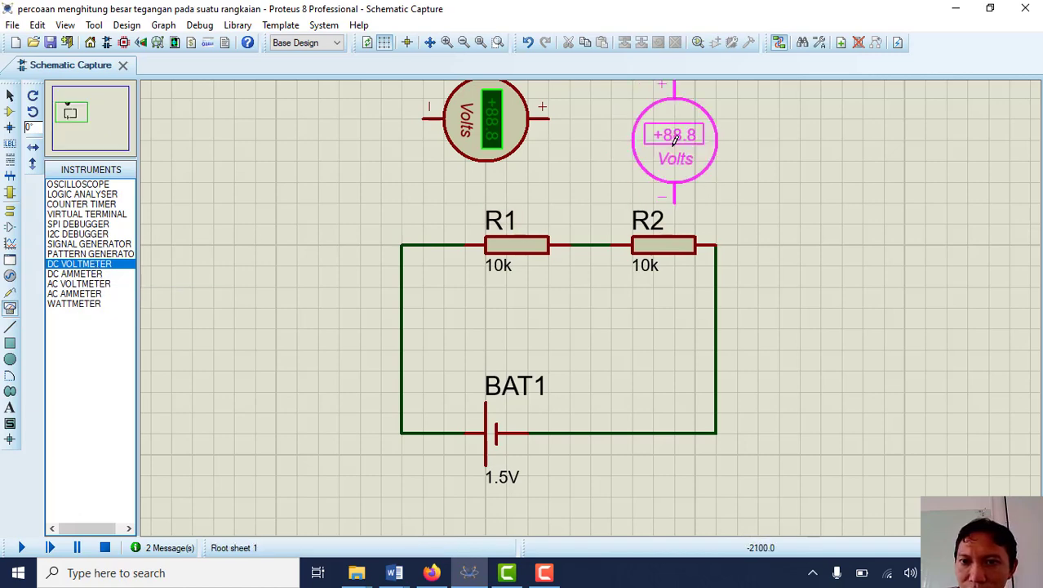
{"action": "left_click", "coordinate": [675, 140]}
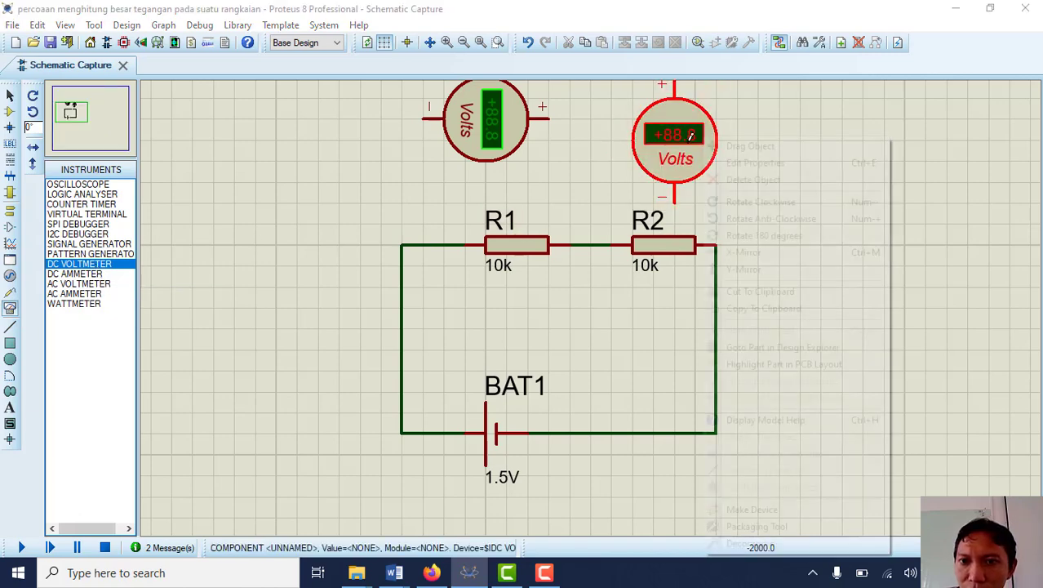
{"action": "right_click", "coordinate": [703, 138]}
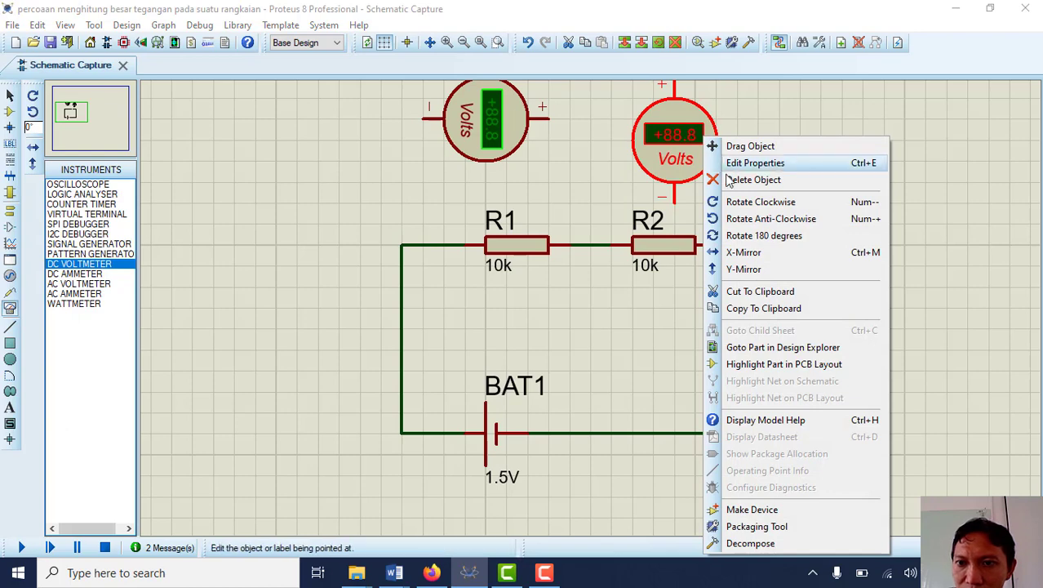
{"action": "left_click", "coordinate": [738, 218]}
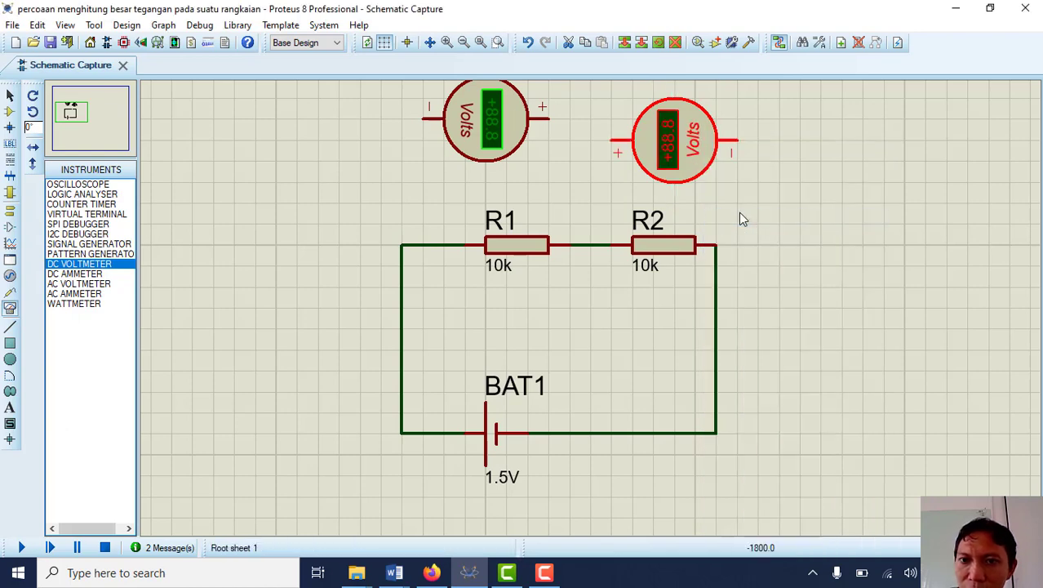
Step: Rotate the voltmeter above R1 clockwise twice so its plus terminal faces left
{"action": "right_click", "coordinate": [492, 112]}
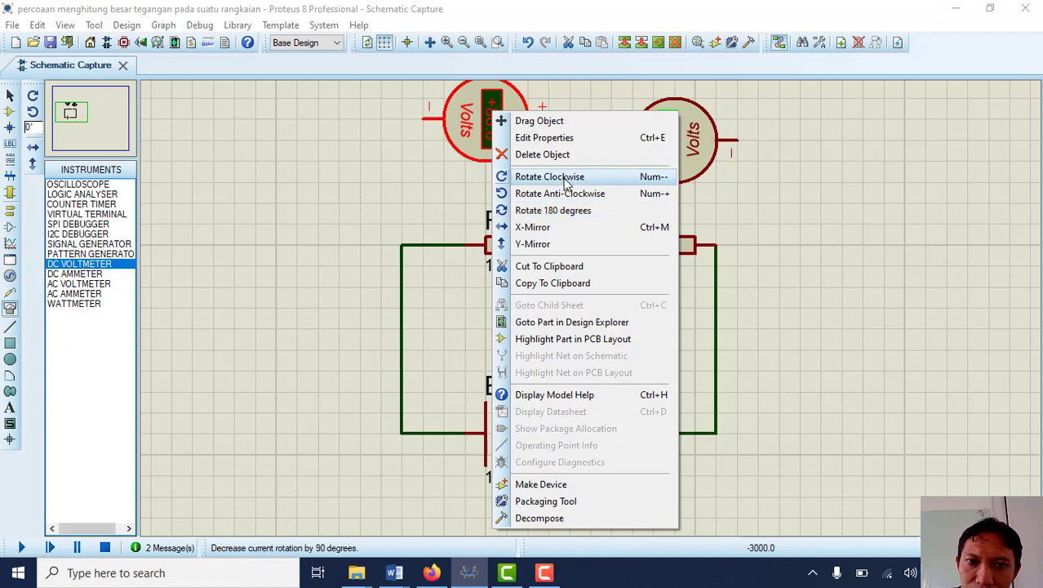
{"action": "left_click", "coordinate": [563, 177]}
{"action": "right_click", "coordinate": [514, 167]}
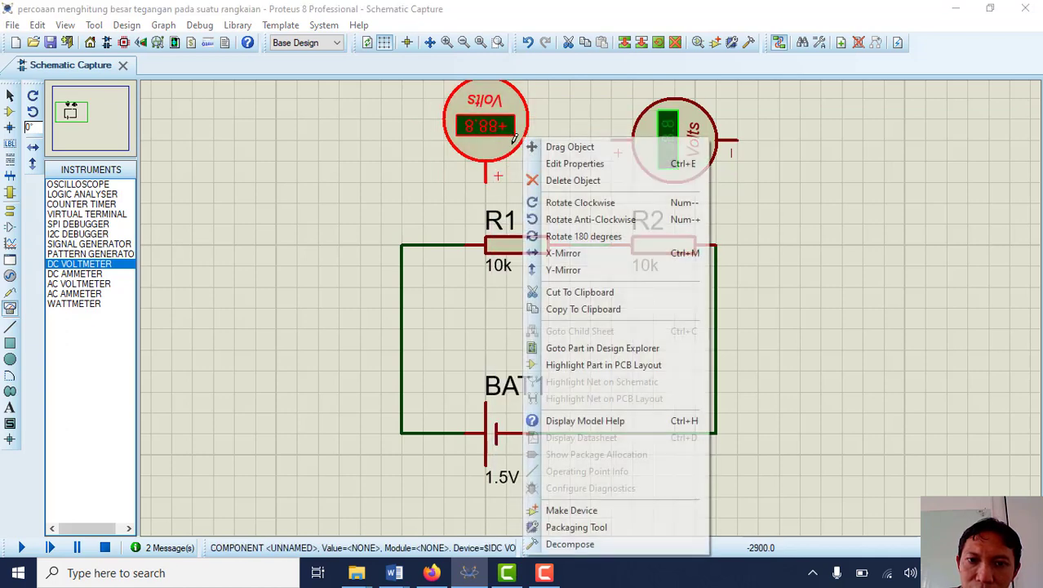
{"action": "left_click", "coordinate": [583, 204]}
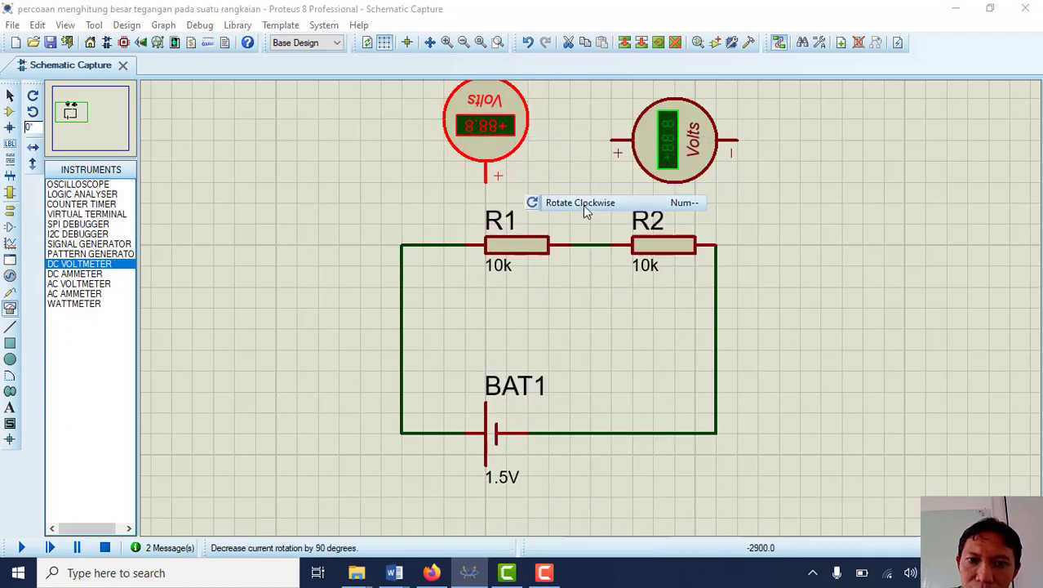
{"action": "left_click", "coordinate": [368, 148]}
Step: Move both voltmeters down close to R1 and R2 on one horizontal line, shifting the second one left toward the first
{"action": "scroll", "coordinate": [447, 98], "scroll_direction": "up", "scroll_amount": 1}
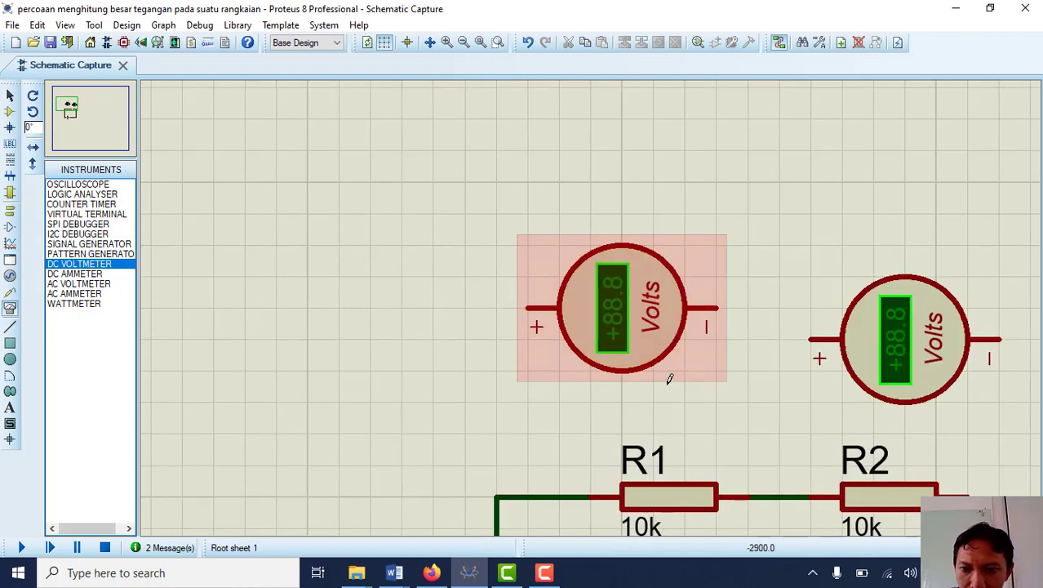
{"action": "left_click_drag", "start_coordinate": [530, 216], "coordinate": [751, 400]}
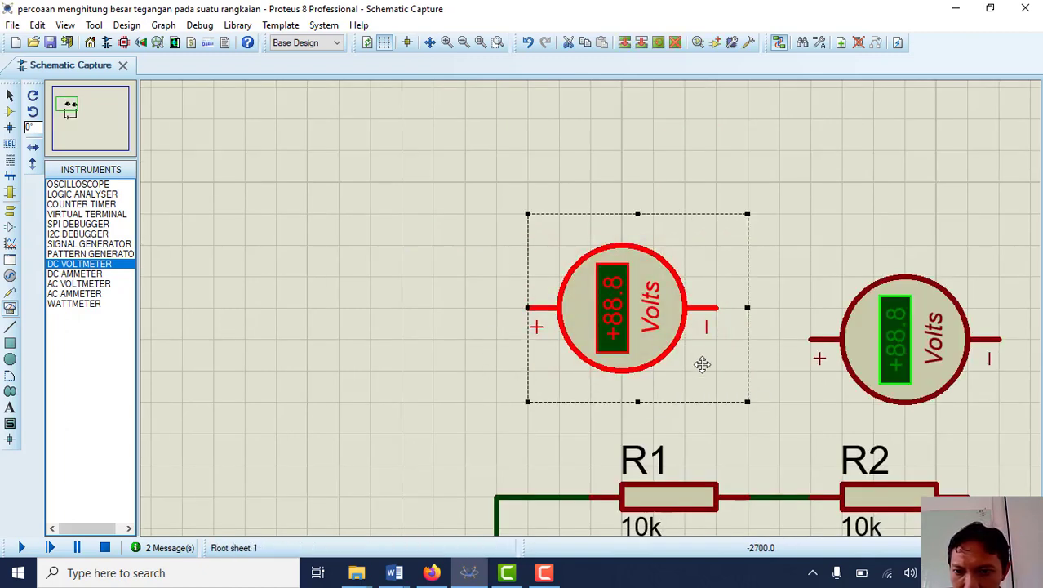
{"action": "left_click_drag", "start_coordinate": [702, 361], "coordinate": [683, 387]}
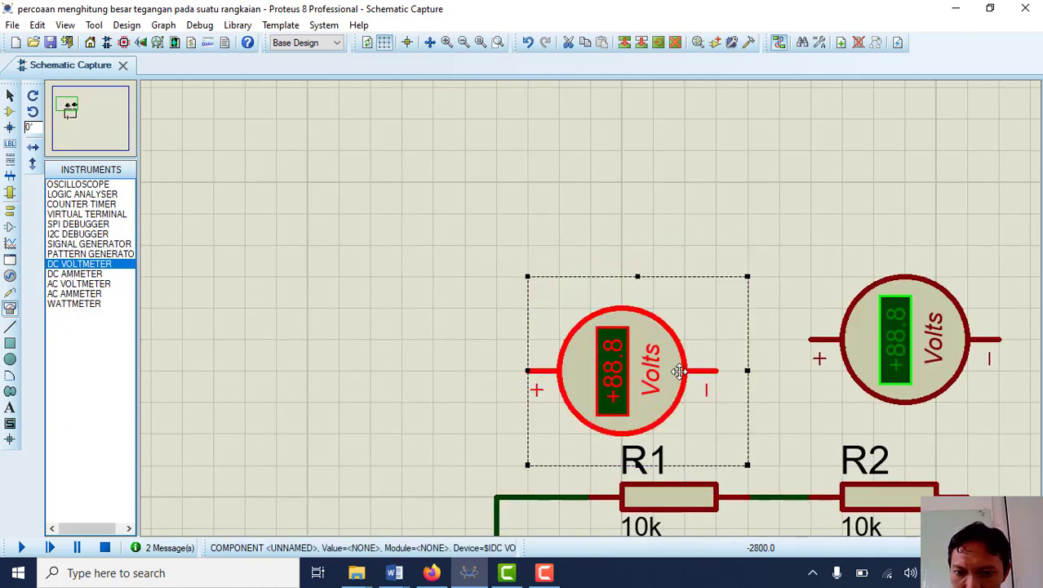
{"action": "left_click_drag", "start_coordinate": [792, 248], "coordinate": [976, 426]}
{"action": "left_click_drag", "start_coordinate": [976, 389], "coordinate": [966, 419]}
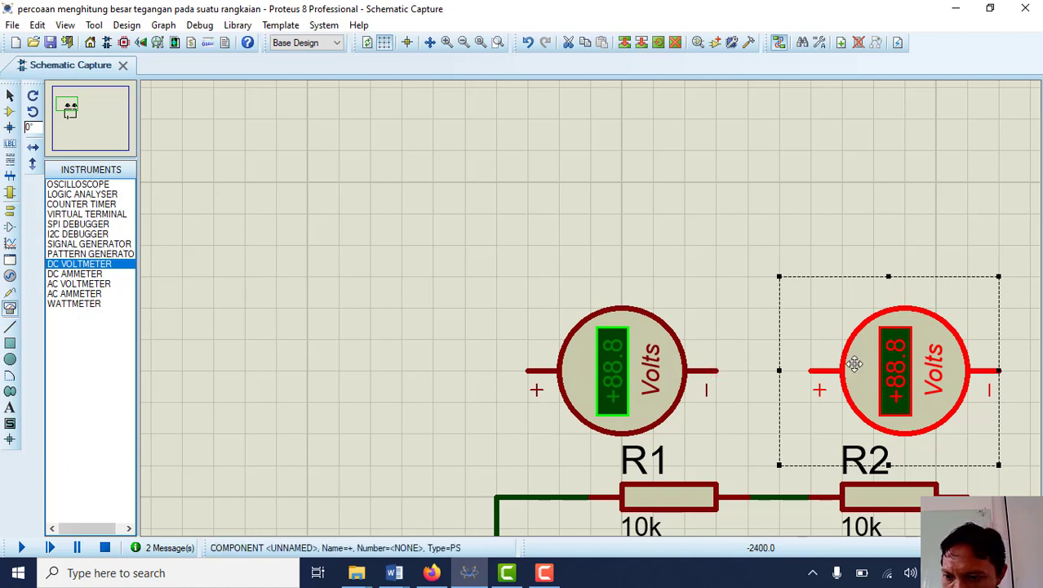
{"action": "left_click_drag", "start_coordinate": [811, 291], "coordinate": [755, 288]}
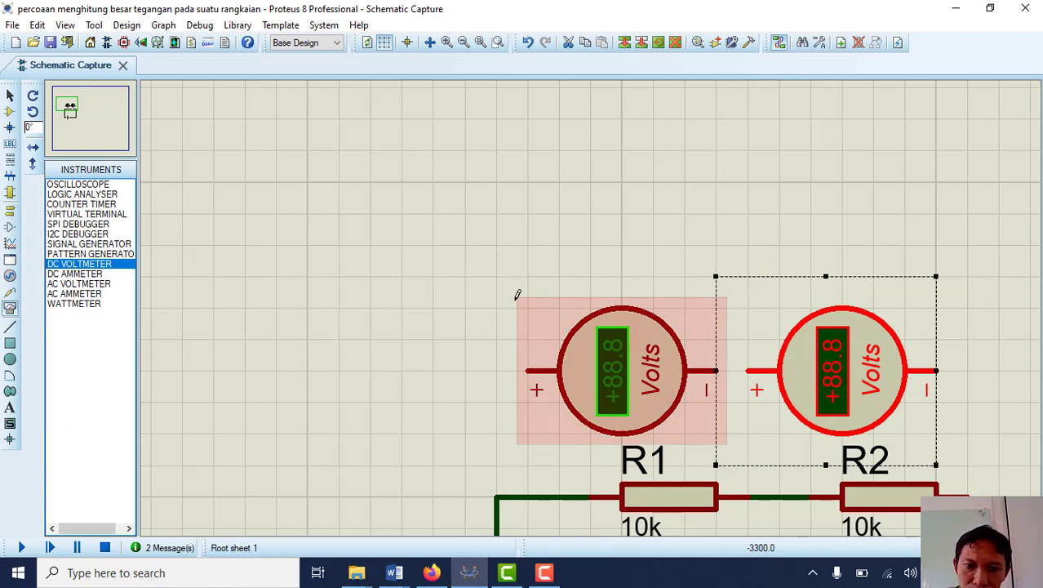
Step: Wire one voltmeter across R1 and the other across R2, with plus terminals on the left and their shared terminals at the R1-R2 node
{"action": "scroll", "coordinate": [516, 294], "scroll_direction": "down", "scroll_amount": 2}
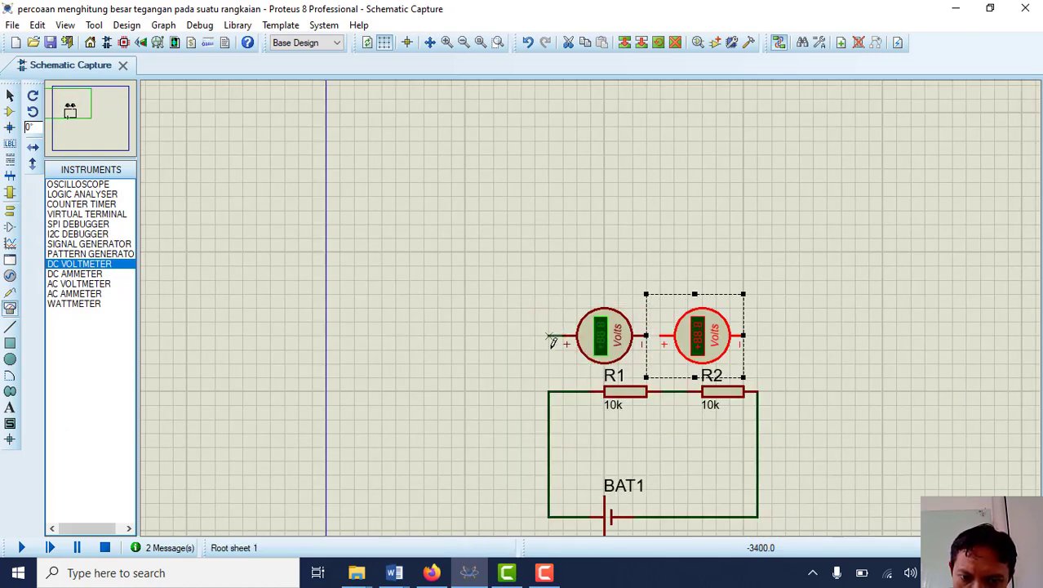
{"action": "left_click", "coordinate": [549, 335]}
{"action": "left_click", "coordinate": [548, 392]}
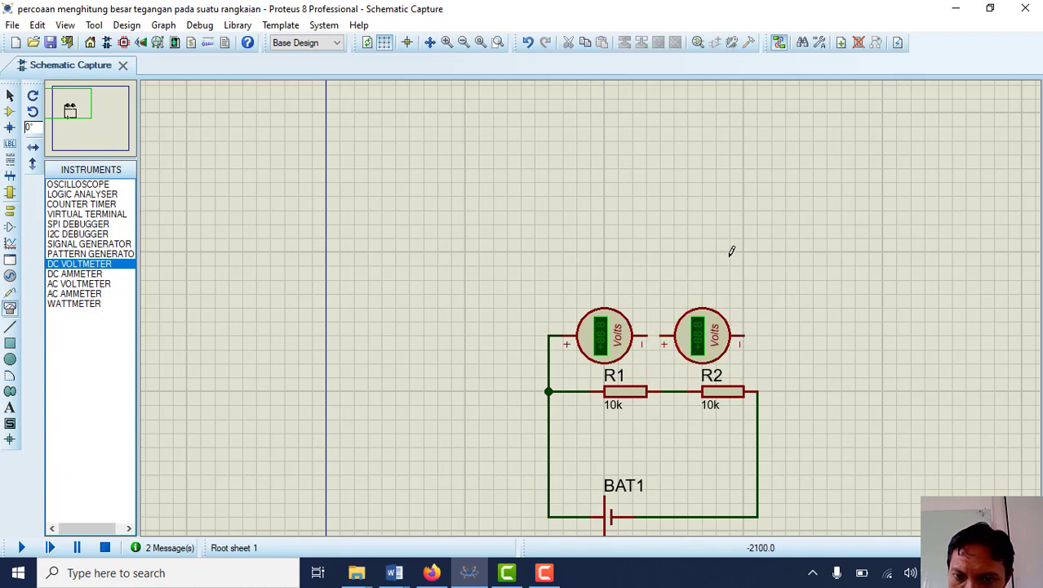
{"action": "left_click", "coordinate": [661, 334]}
{"action": "left_click", "coordinate": [659, 392]}
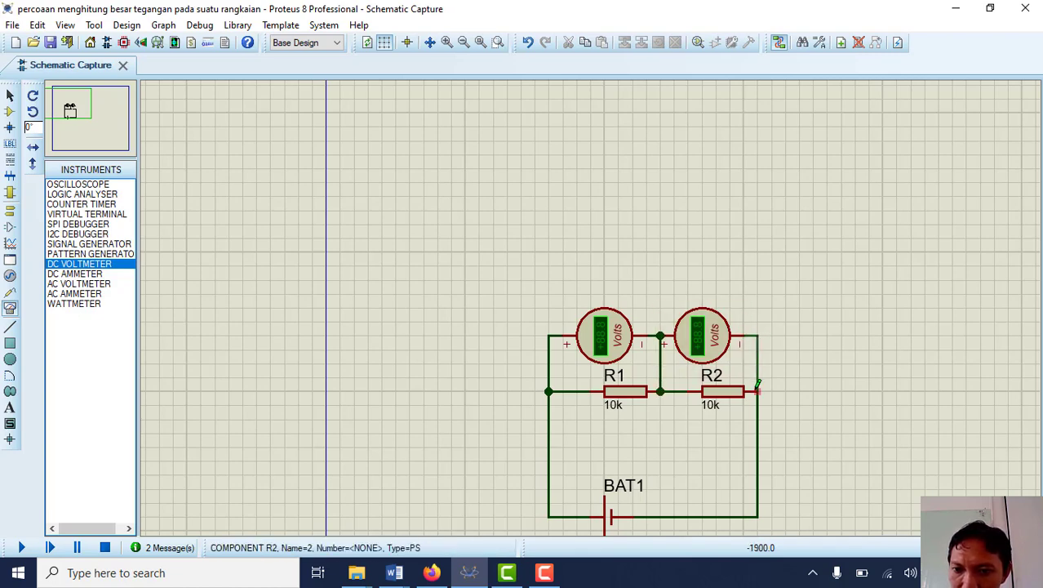
{"action": "left_click", "coordinate": [757, 392]}
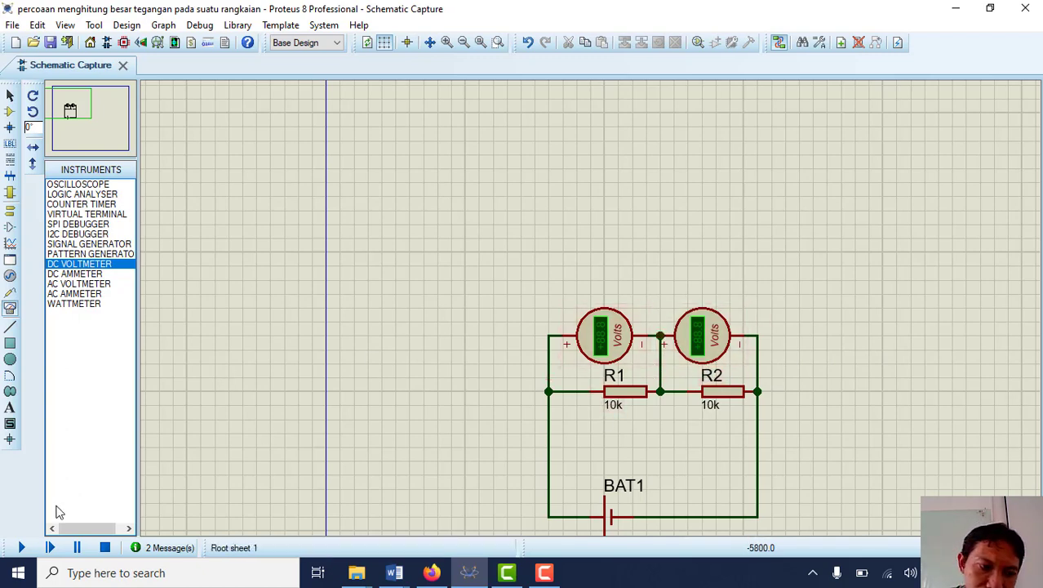
Step: Simulate the series circuit, examine the voltage readings across R1 and R2, and stop the simulation
{"action": "left_click", "coordinate": [21, 547]}
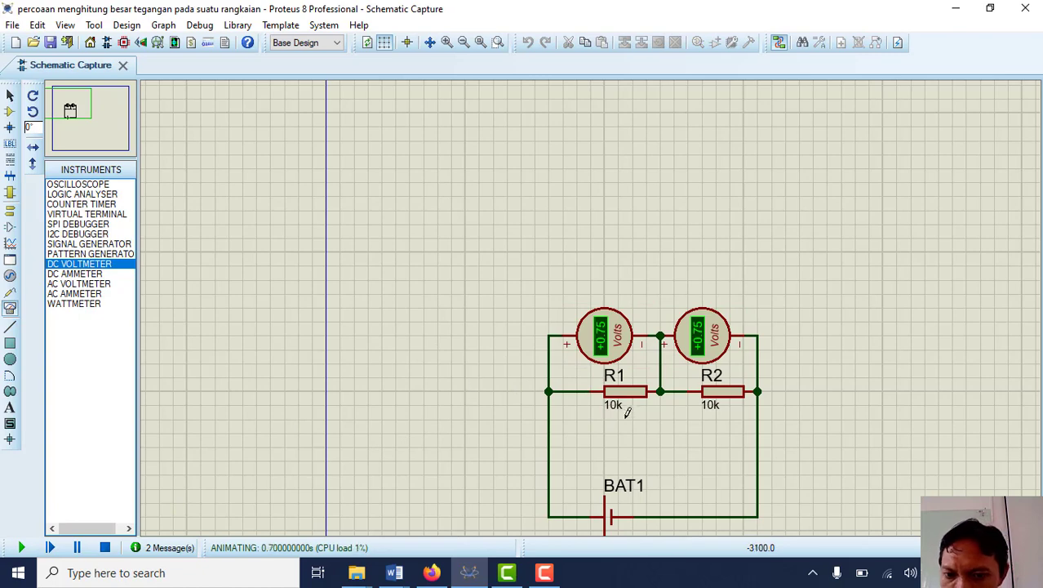
{"action": "scroll", "coordinate": [608, 531], "scroll_direction": "down", "scroll_amount": 1}
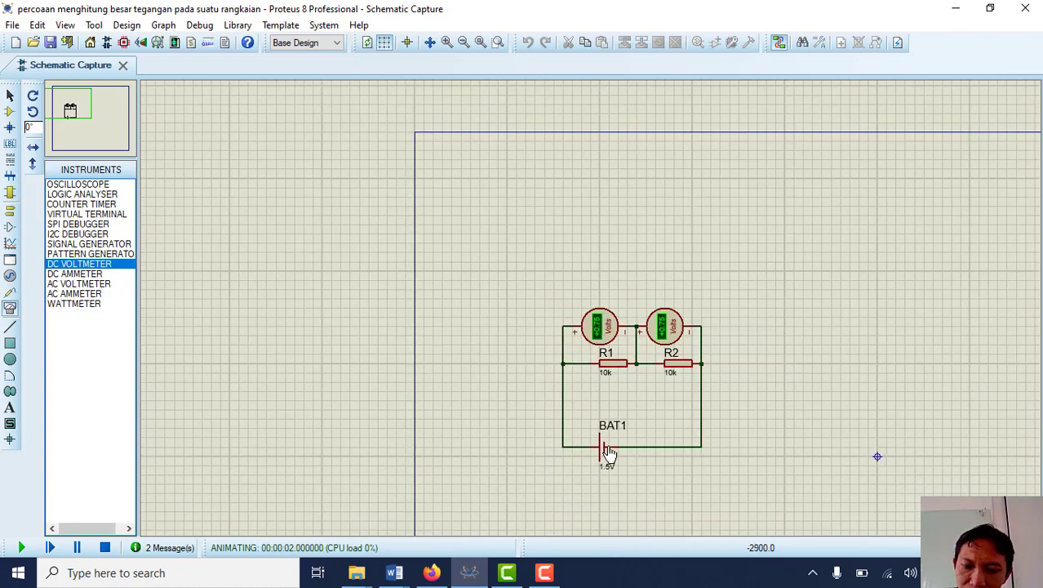
{"action": "scroll", "coordinate": [620, 433], "scroll_direction": "up", "scroll_amount": 2}
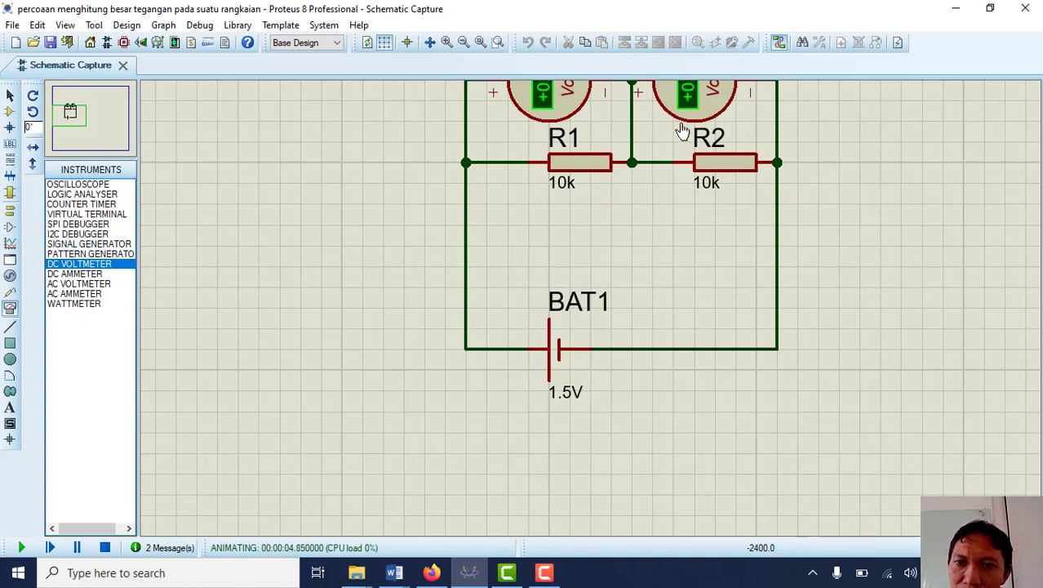
{"action": "scroll", "coordinate": [676, 125], "scroll_direction": "up", "scroll_amount": 1}
{"action": "scroll", "coordinate": [587, 321], "scroll_direction": "down", "scroll_amount": 1}
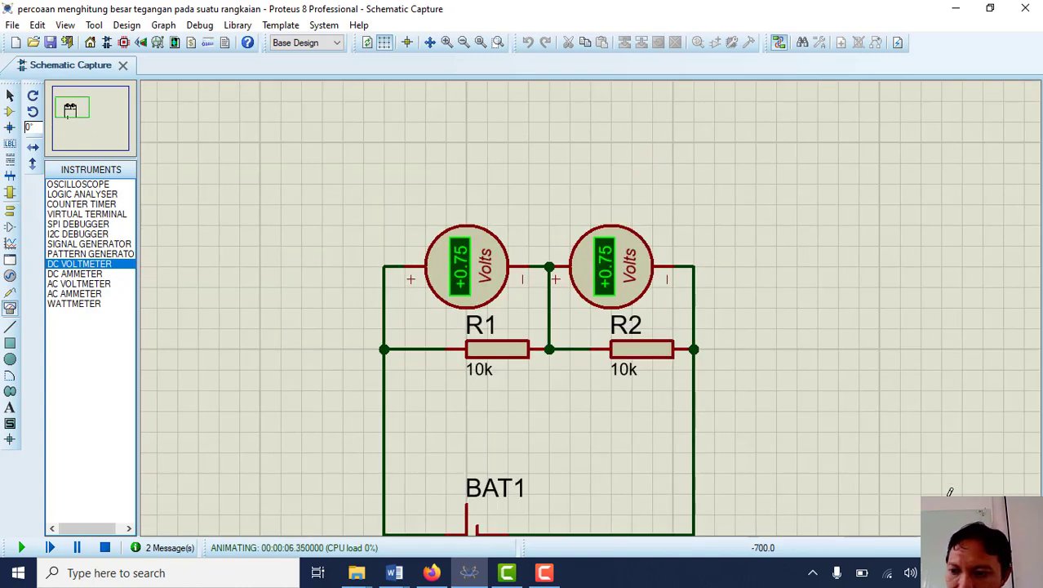
{"action": "scroll", "coordinate": [950, 491], "scroll_direction": "down", "scroll_amount": 1}
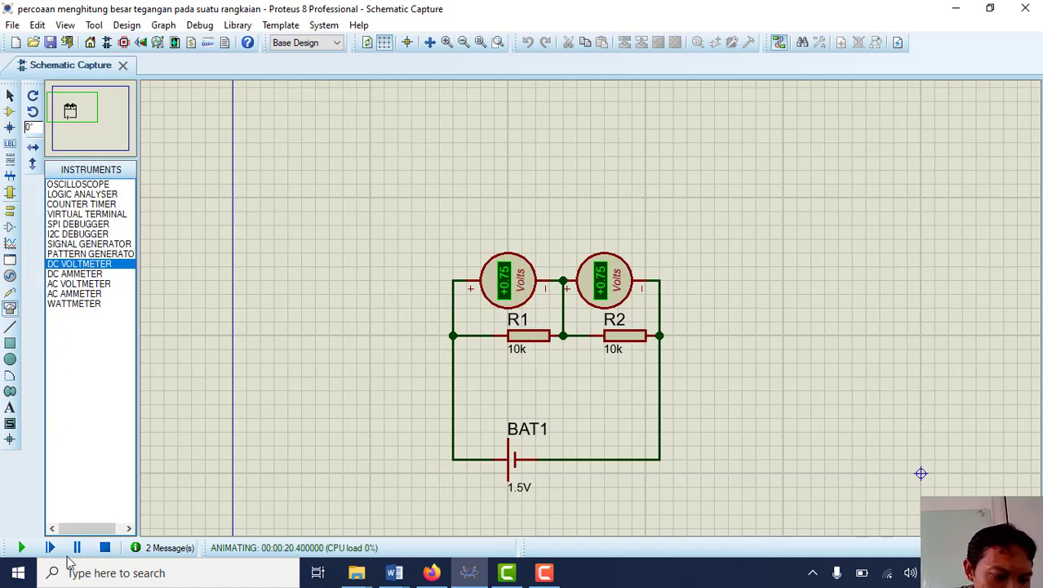
{"action": "left_click", "coordinate": [105, 549]}
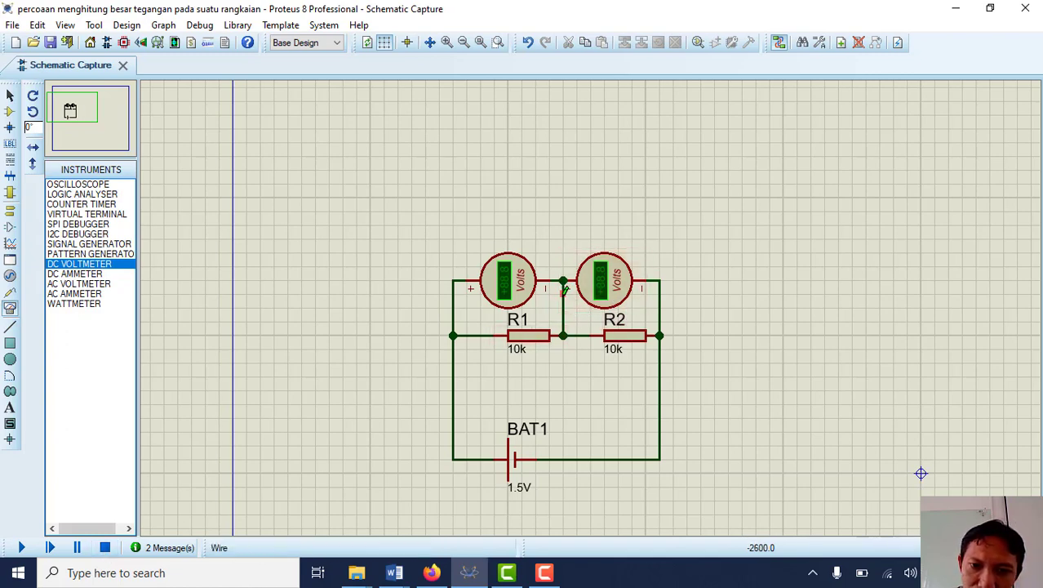
Step: Delete the wire between the voltmeters' shared node and the R1-R2 node, and the wire from R2 to BAT1's right terminal
{"action": "right_click", "coordinate": [569, 291]}
{"action": "left_click", "coordinate": [597, 338]}
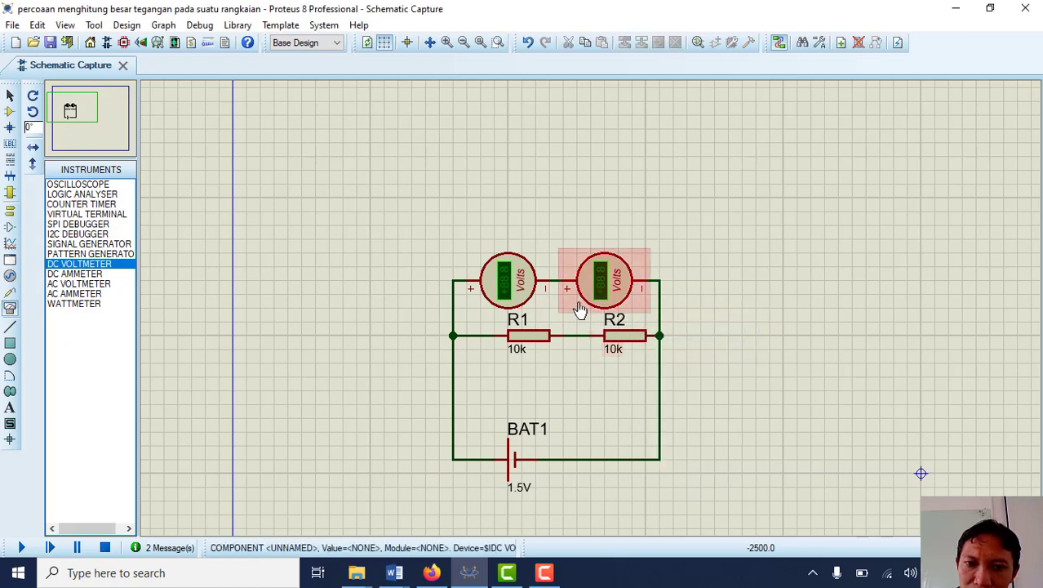
{"action": "right_click", "coordinate": [660, 343]}
{"action": "left_click", "coordinate": [724, 387]}
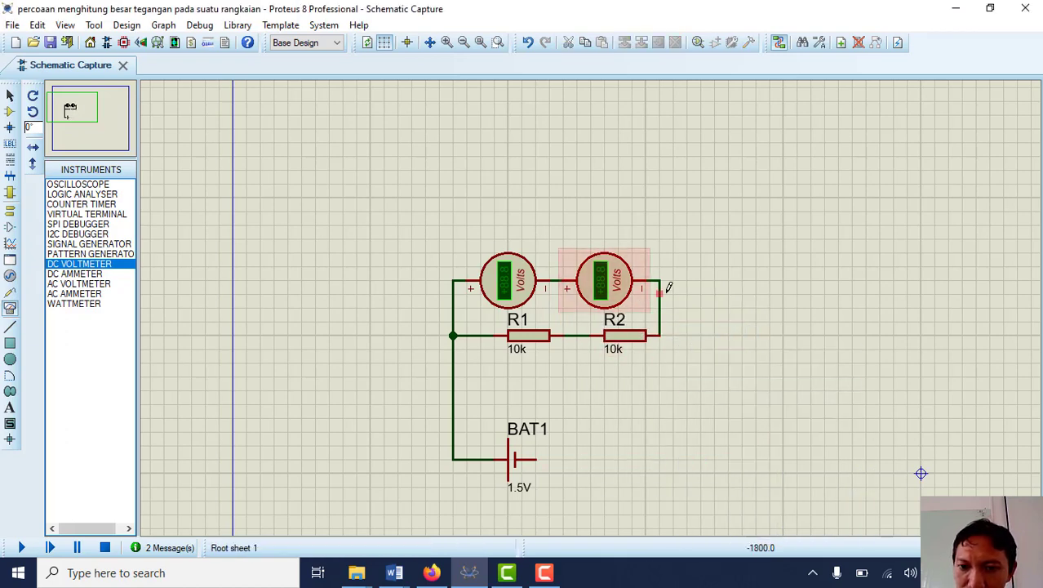
Step: Delete the wire from the right voltmeter's minus terminal to R2 and the wire linking the two voltmeters
{"action": "right_click", "coordinate": [660, 287]}
{"action": "left_click", "coordinate": [710, 332]}
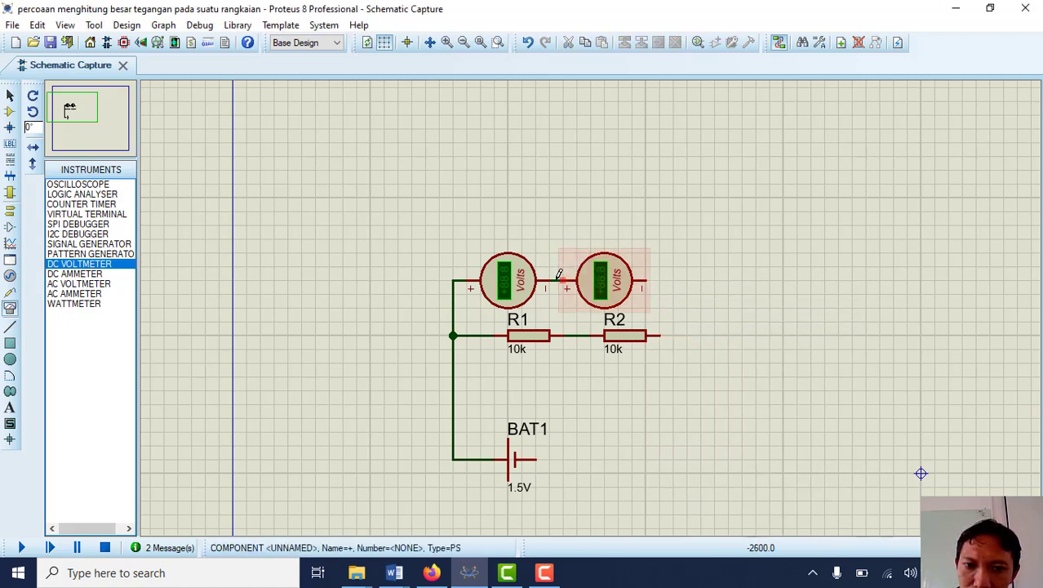
{"action": "right_click", "coordinate": [563, 277]}
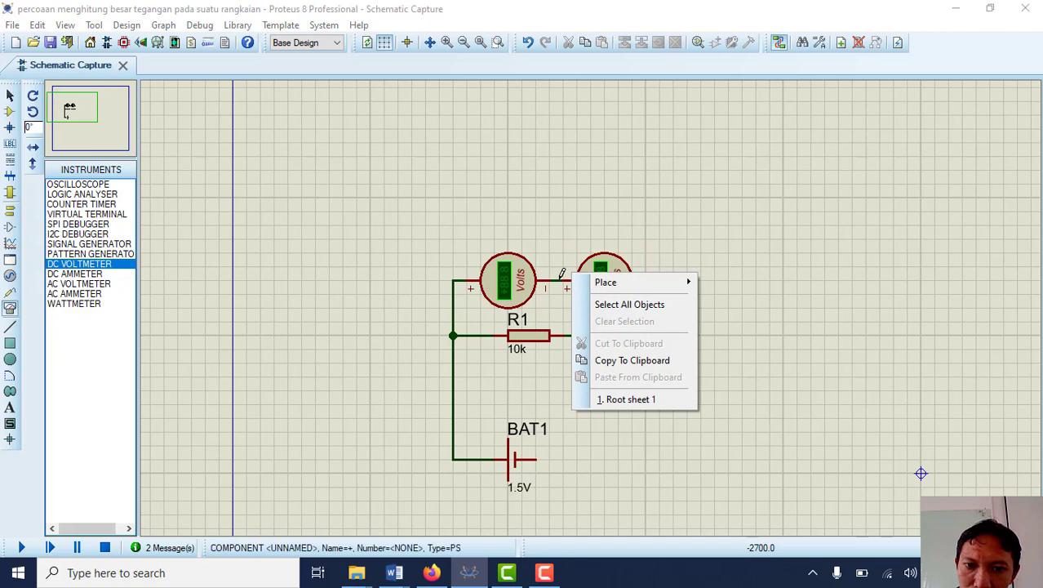
{"action": "key", "text": "Escape"}
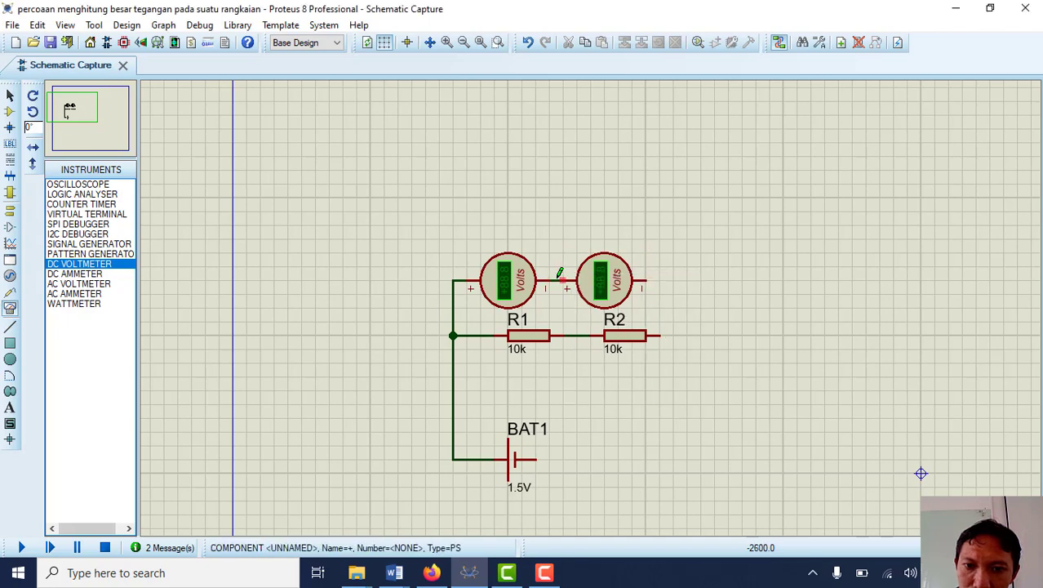
{"action": "right_click", "coordinate": [560, 274]}
{"action": "left_click", "coordinate": [619, 313]}
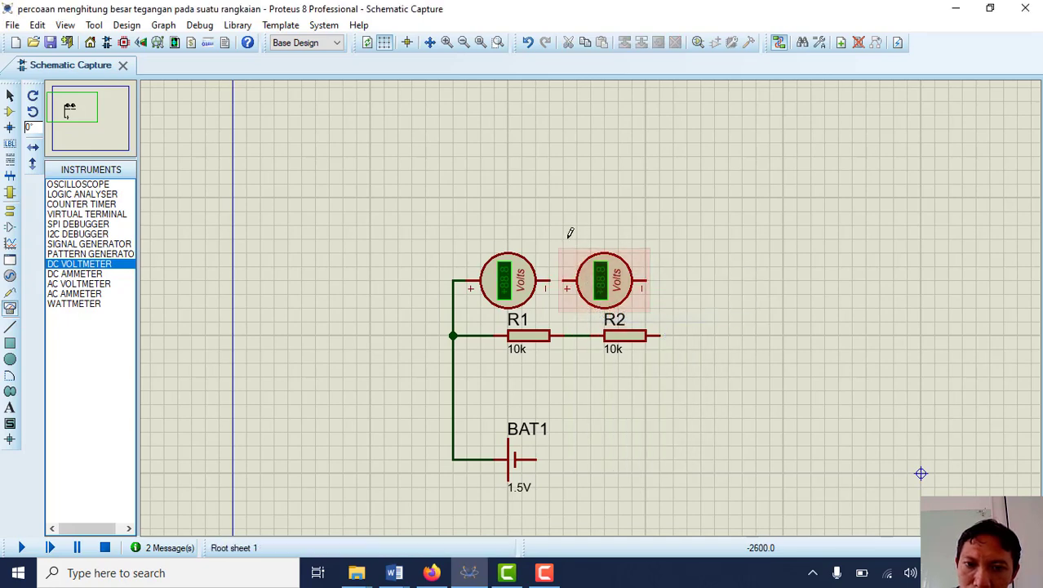
Step: Delete the wire between R1 and R2, and shift the second voltmeter and R2 to the right to widen the gap
{"action": "left_click_drag", "start_coordinate": [643, 315], "coordinate": [682, 296]}
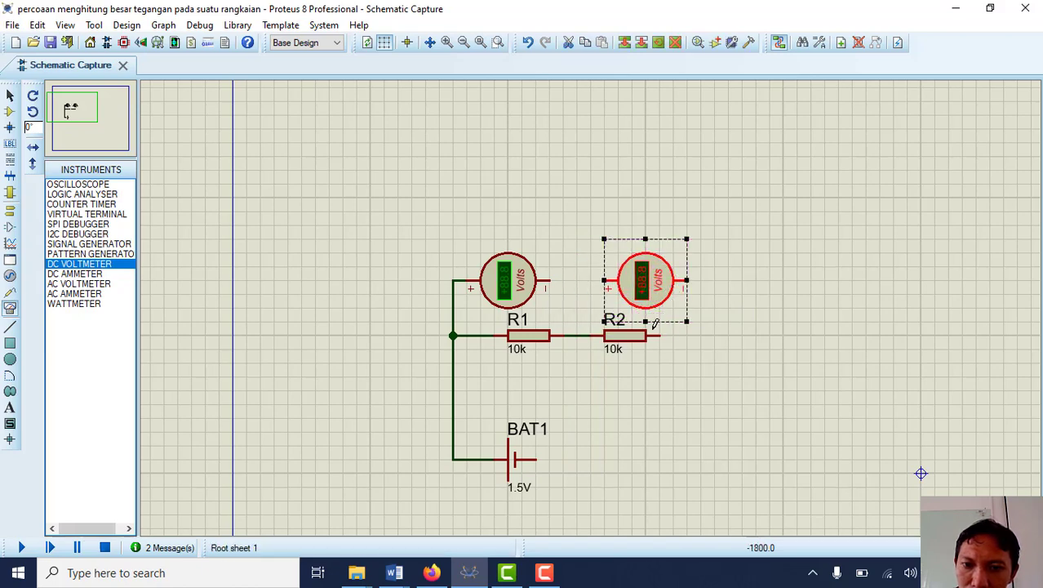
{"action": "right_click", "coordinate": [586, 334]}
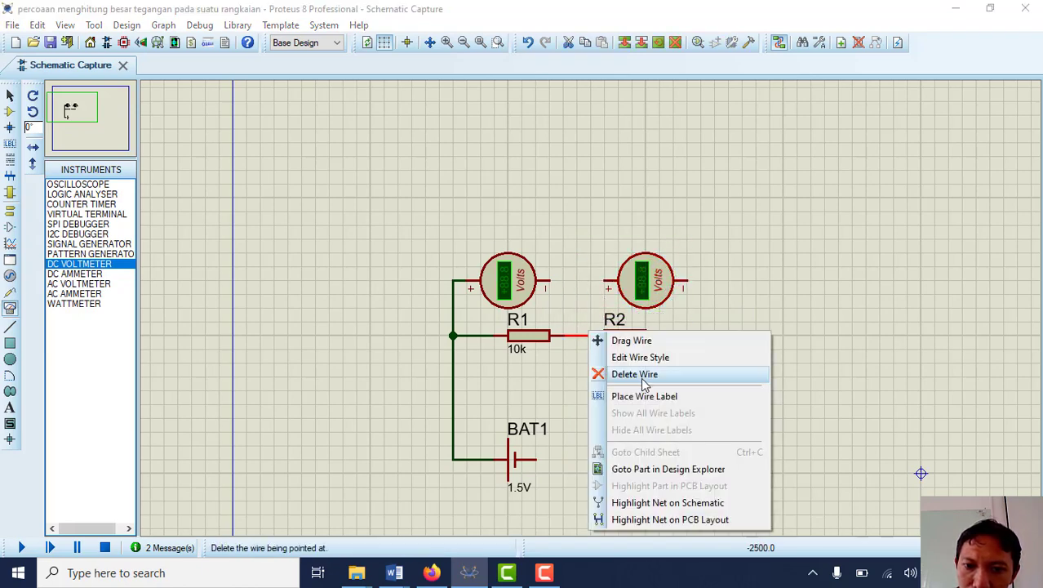
{"action": "left_click", "coordinate": [613, 374]}
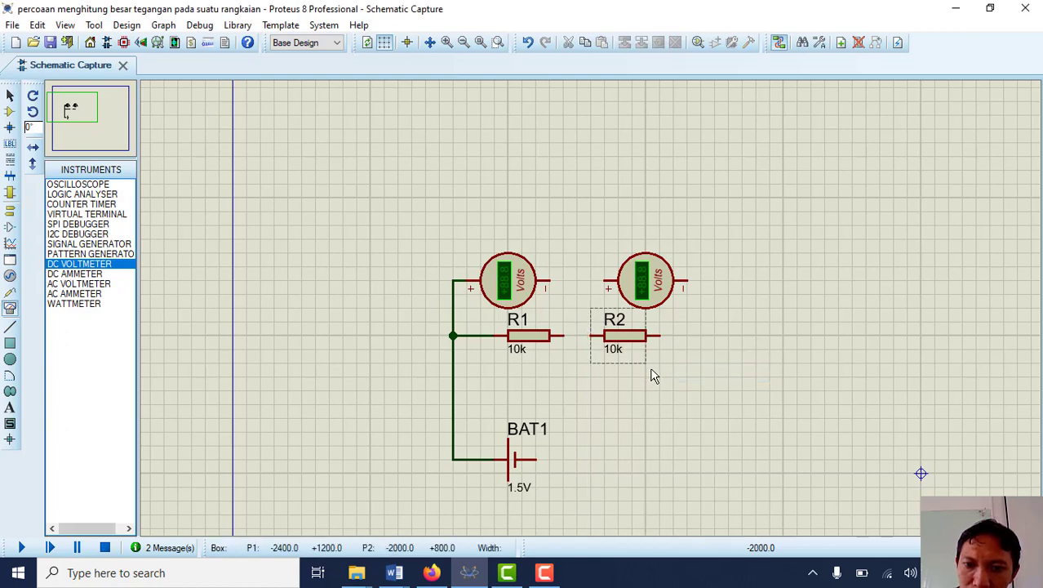
{"action": "left_click_drag", "start_coordinate": [587, 294], "coordinate": [670, 359]}
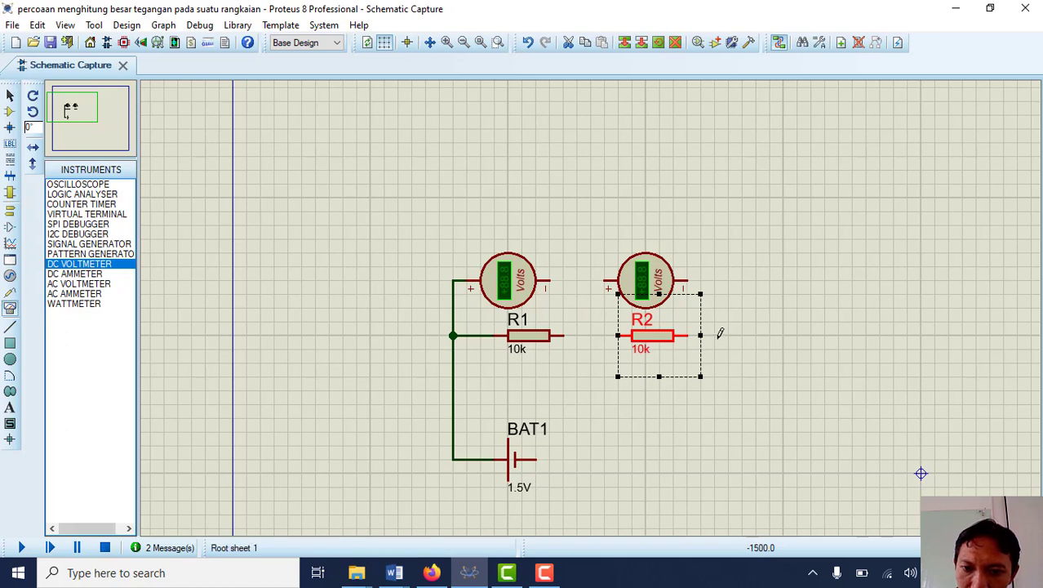
{"action": "left_click", "coordinate": [757, 313]}
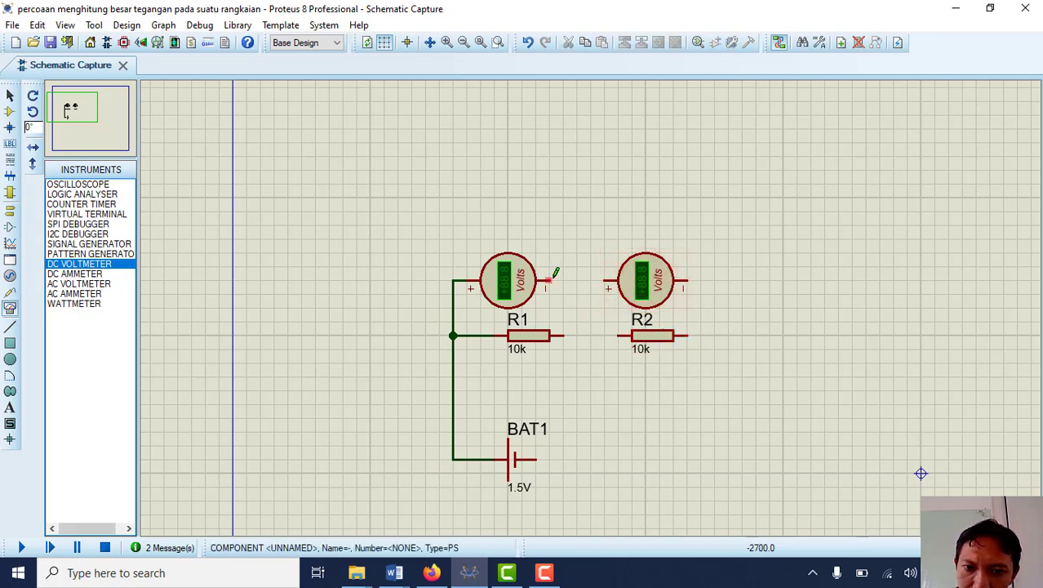
Step: Wire the left voltmeter's minus terminal to R1, the right voltmeter across R2, and R1 in series with R2
{"action": "left_click", "coordinate": [563, 335]}
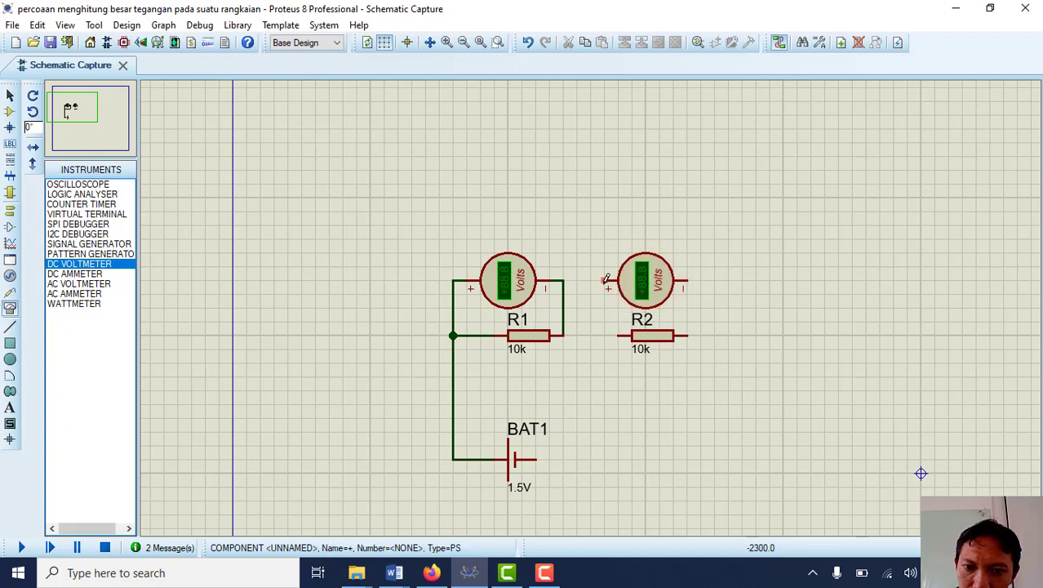
{"action": "left_click", "coordinate": [606, 280]}
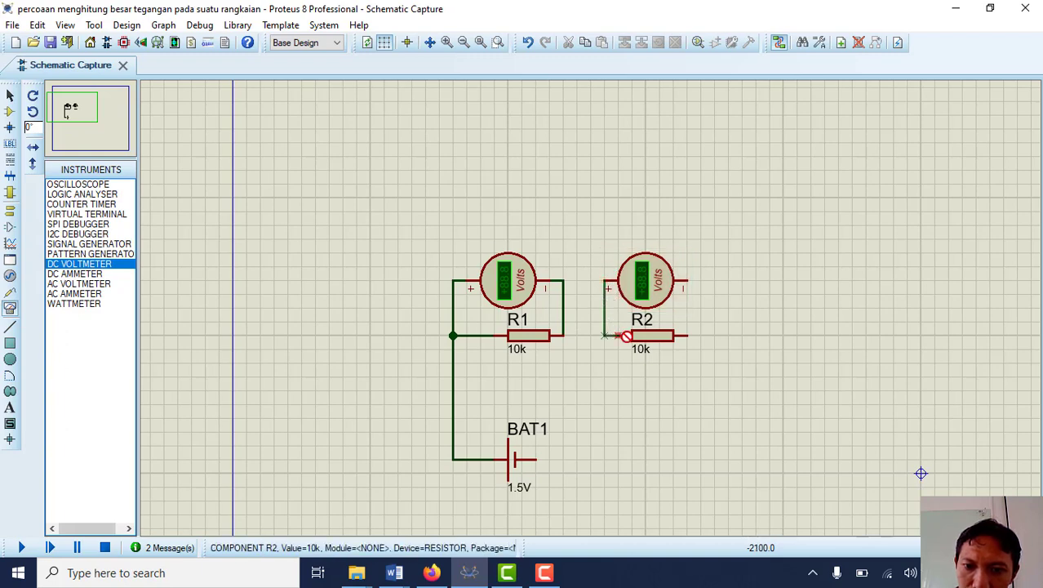
{"action": "left_click", "coordinate": [563, 335]}
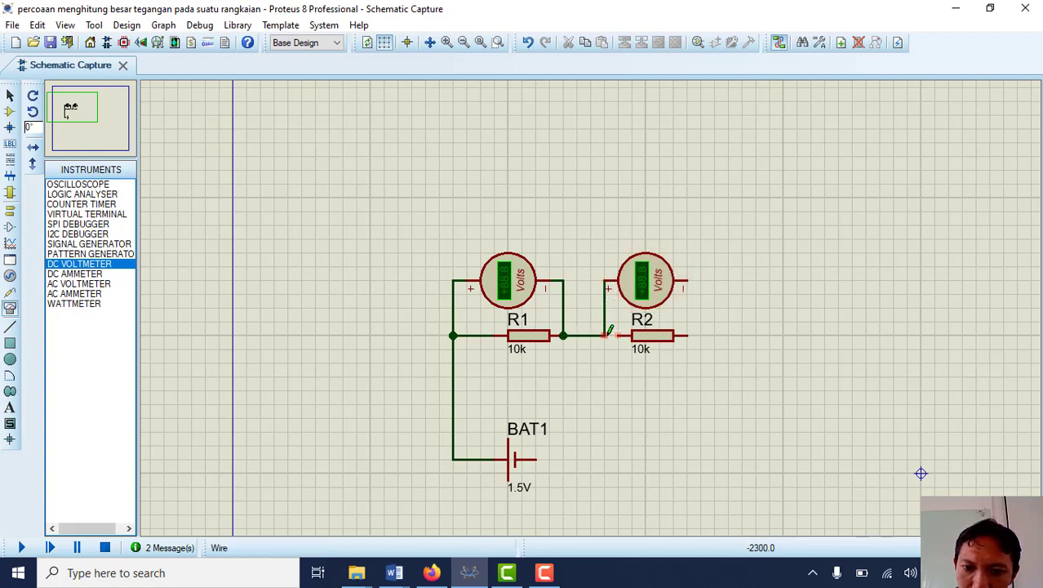
{"action": "left_click", "coordinate": [687, 282]}
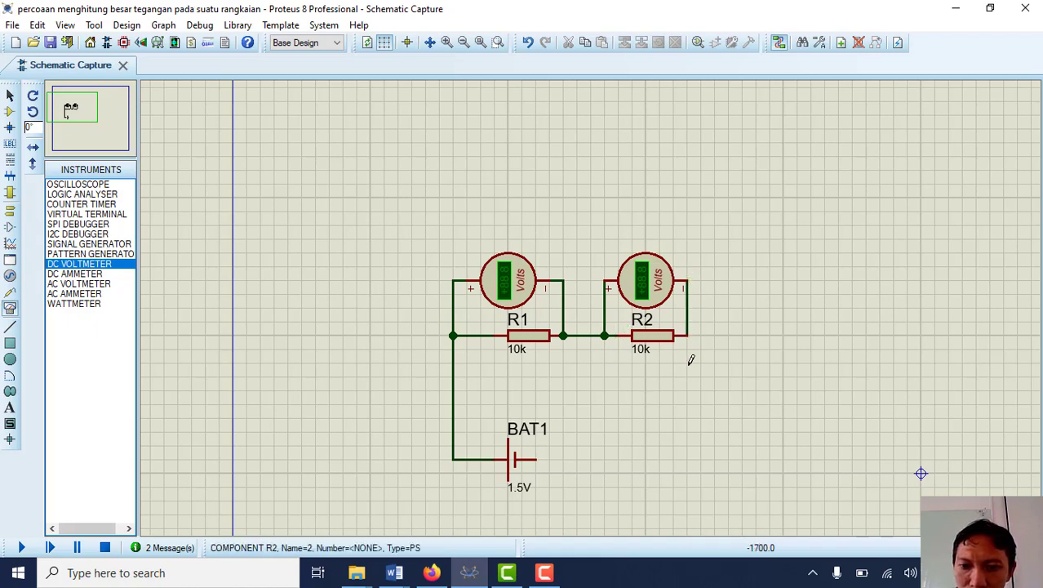
Step: Wire R2's right terminal to BAT1's right terminal, and run the simulation to read the voltages across R1 and R2 before stopping it
{"action": "left_click", "coordinate": [687, 334]}
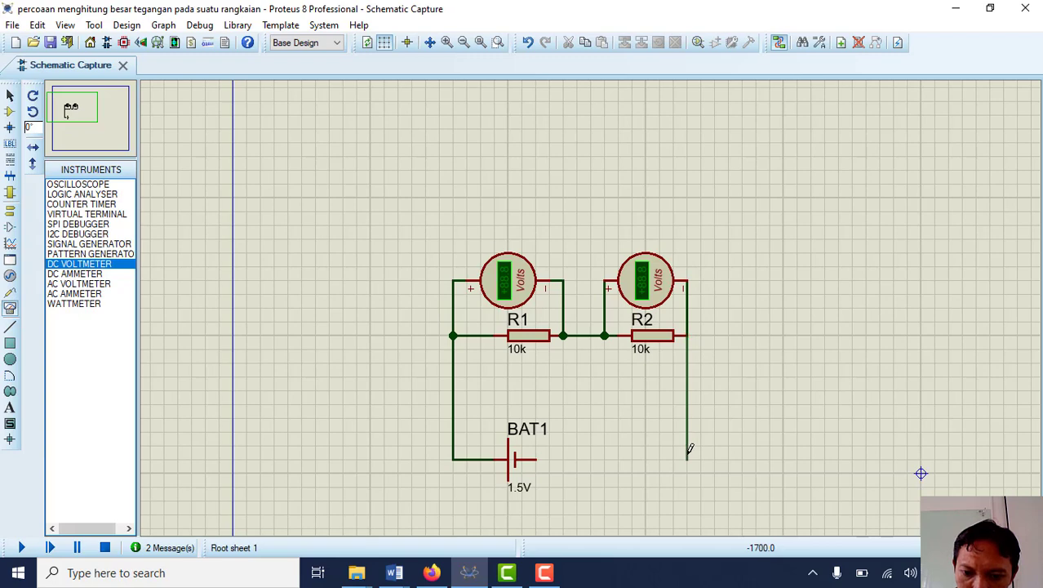
{"action": "left_click", "coordinate": [688, 458]}
{"action": "left_click", "coordinate": [543, 457]}
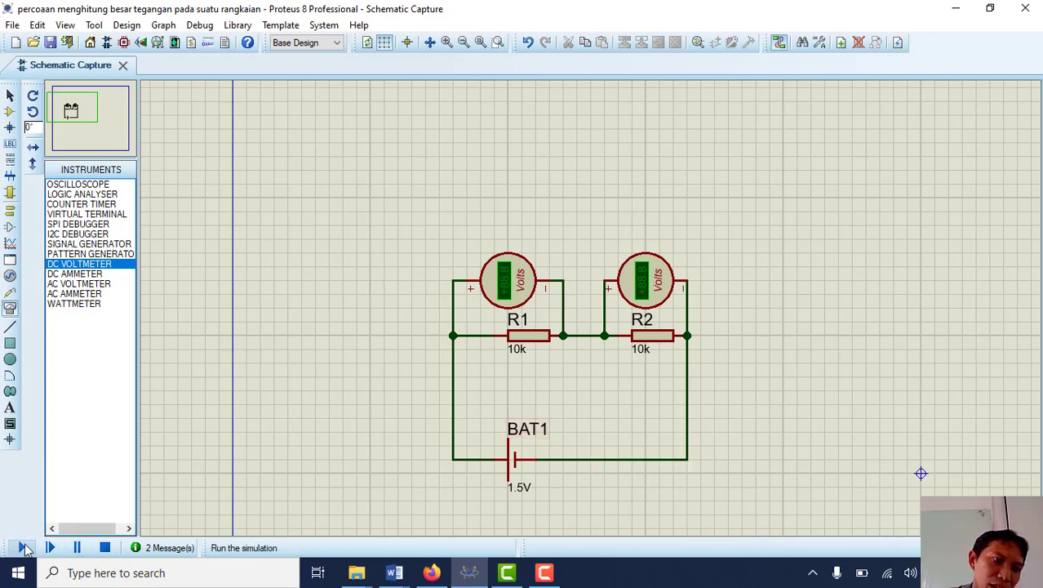
{"action": "left_click", "coordinate": [22, 548]}
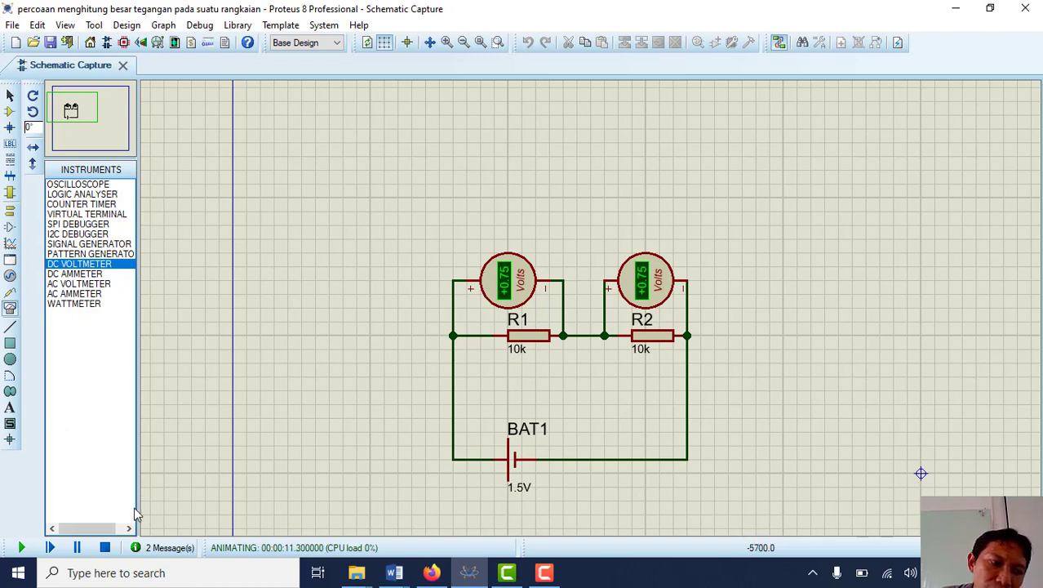
{"action": "left_click", "coordinate": [104, 548]}
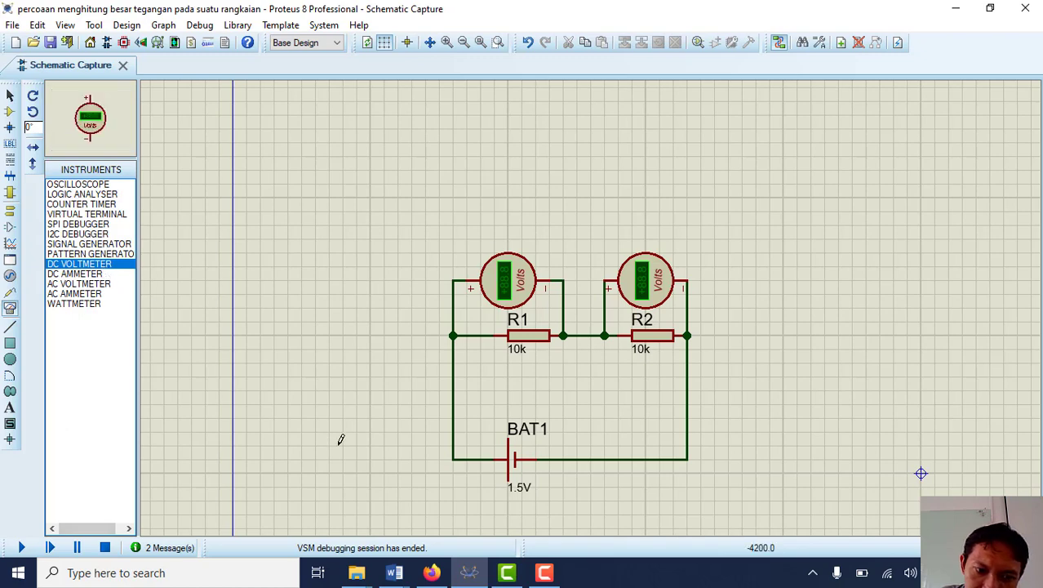
Step: Place a third DC voltmeter below BAT1 and rotate it anti-clockwise so its plus terminal faces left
{"action": "left_click", "coordinate": [341, 439]}
{"action": "left_click", "coordinate": [563, 488]}
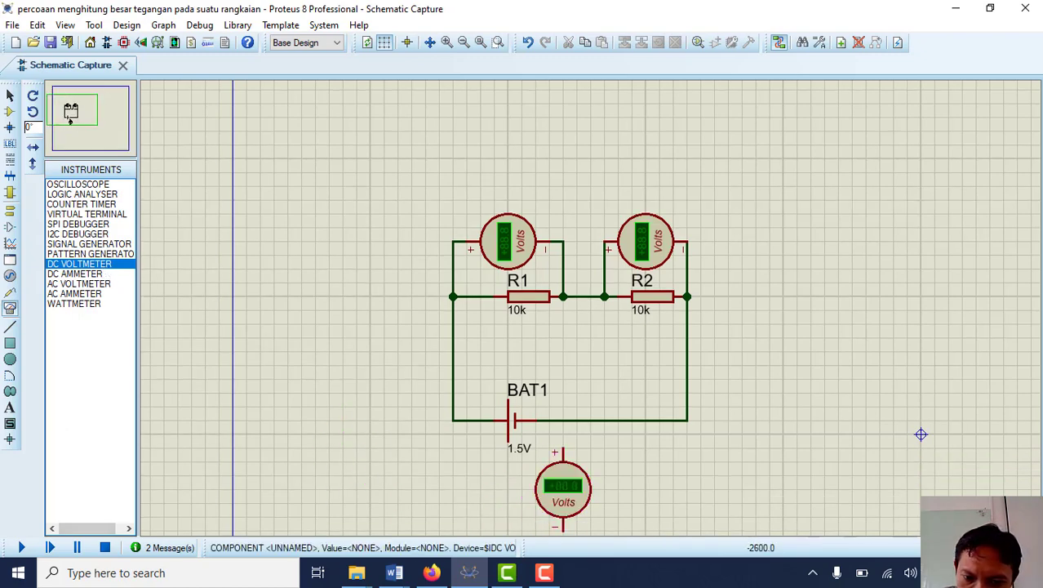
{"action": "right_click", "coordinate": [573, 488]}
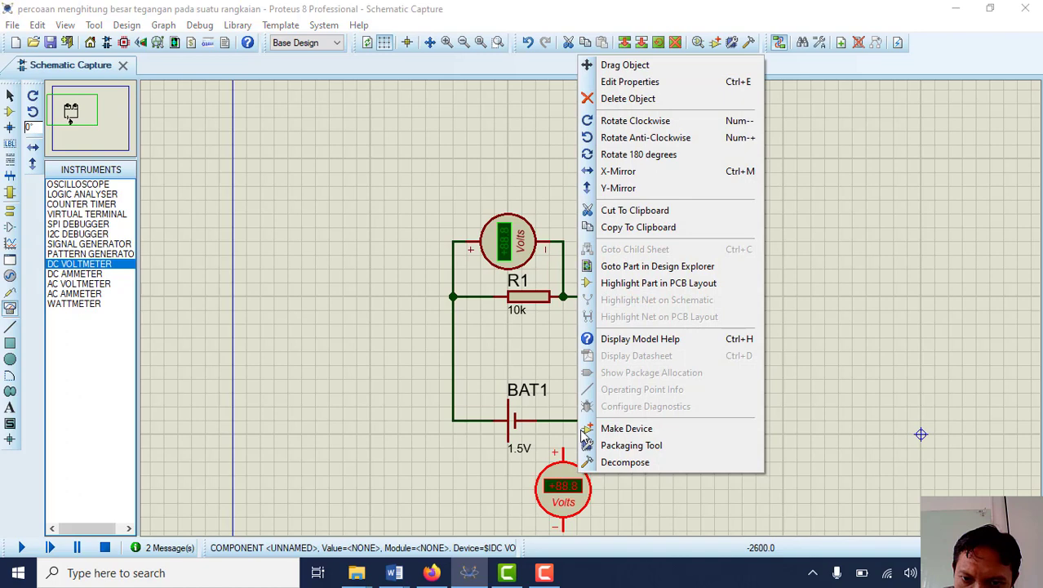
{"action": "left_click", "coordinate": [636, 138]}
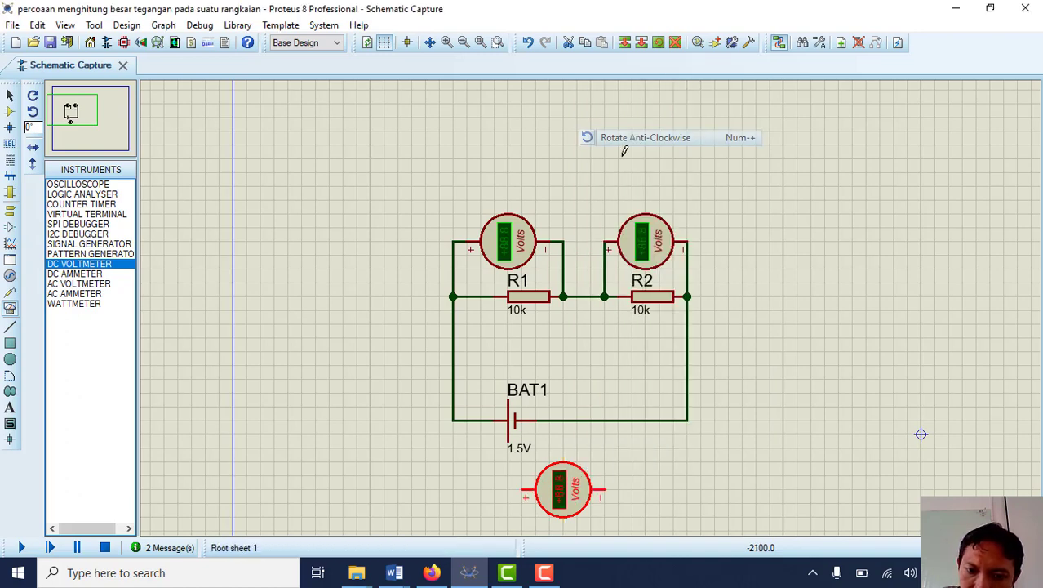
{"action": "double_click", "coordinate": [532, 495]}
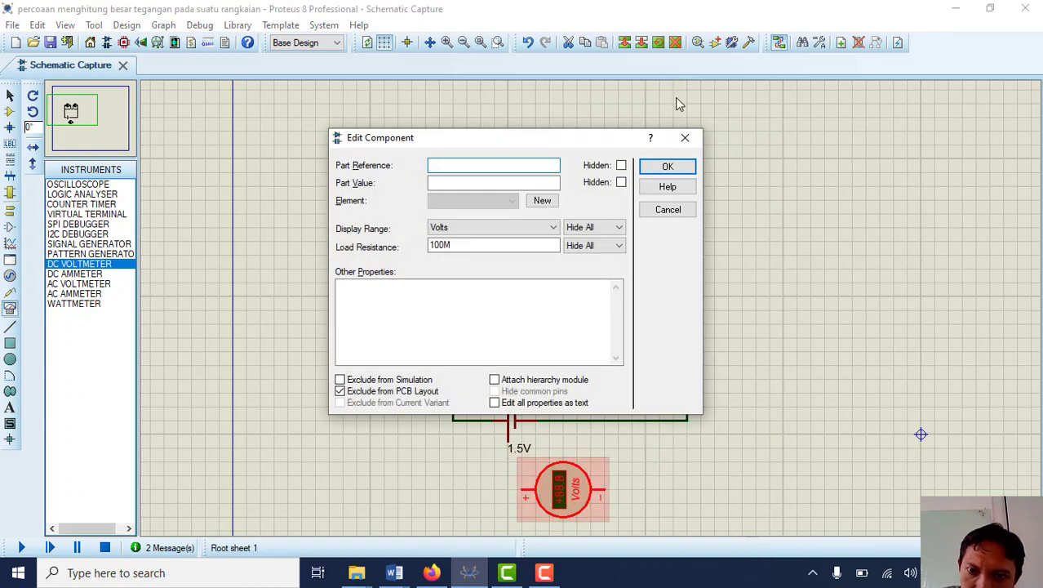
{"action": "left_click", "coordinate": [684, 137]}
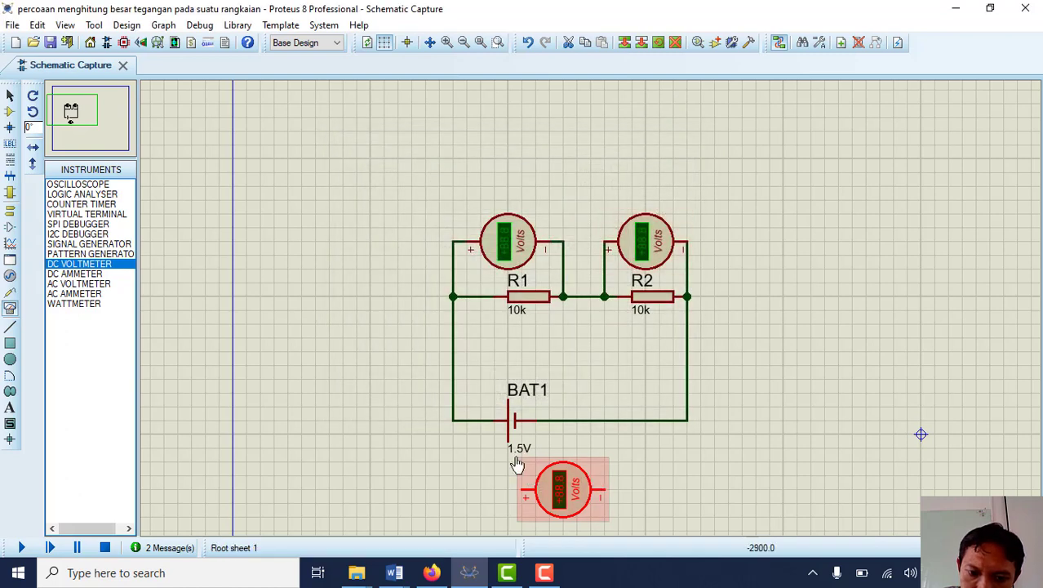
{"action": "left_click", "coordinate": [514, 459]}
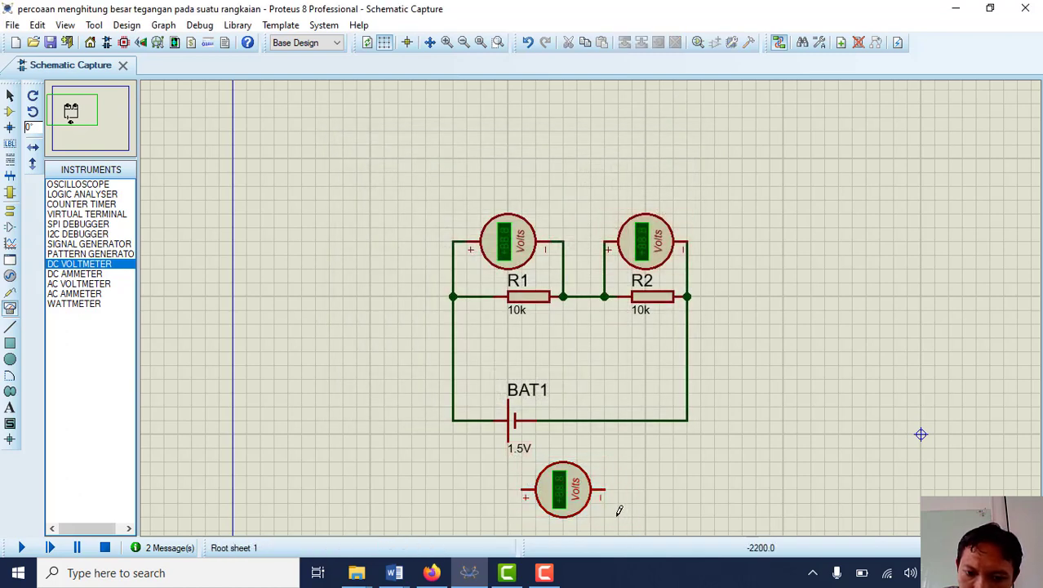
{"action": "left_click_drag", "start_coordinate": [604, 506], "coordinate": [580, 522]}
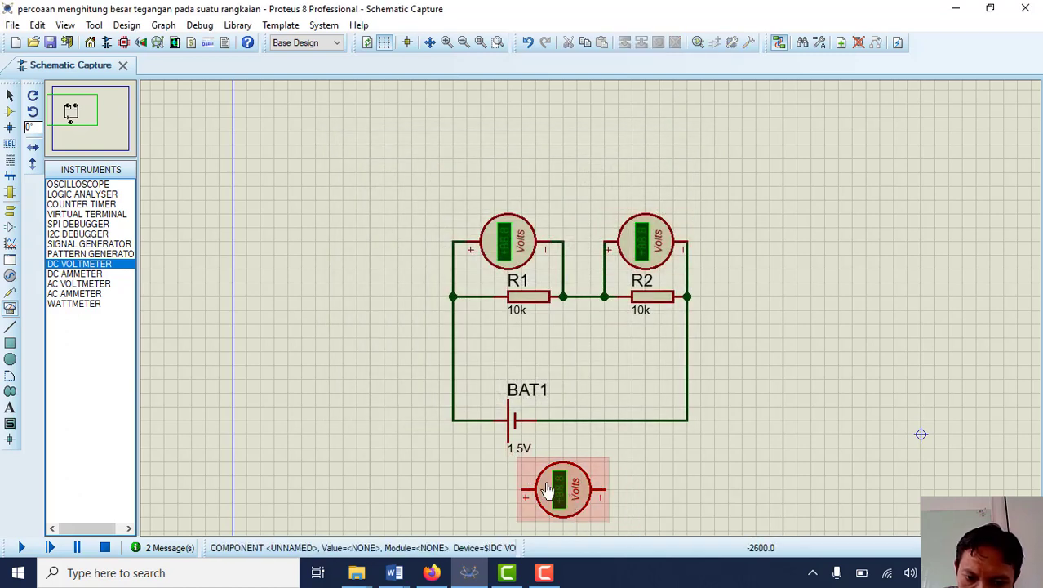
{"action": "left_click", "coordinate": [441, 451]}
{"action": "left_click", "coordinate": [343, 433]}
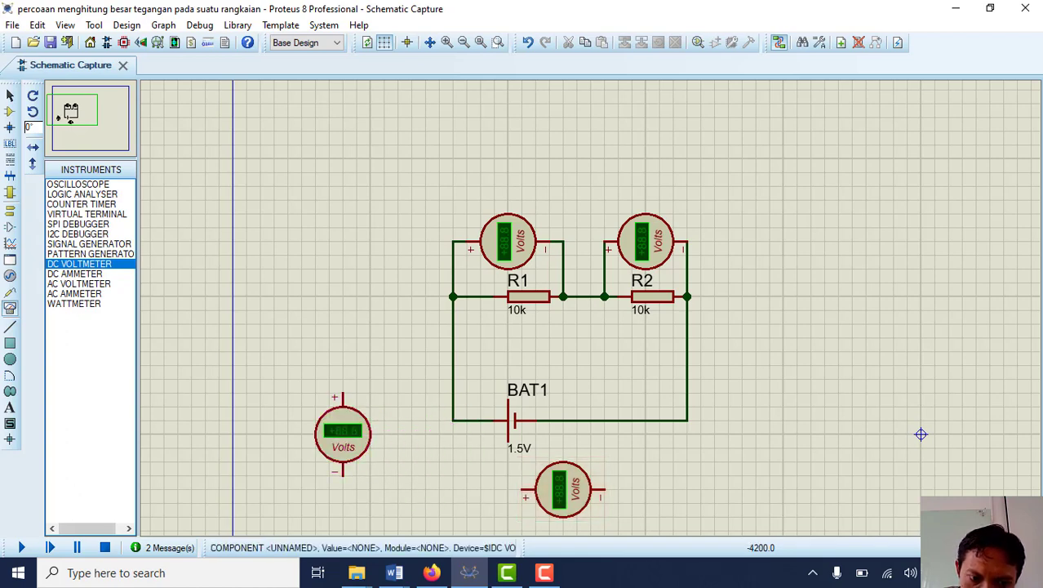
{"action": "right_click", "coordinate": [359, 426]}
{"action": "left_click", "coordinate": [408, 54]}
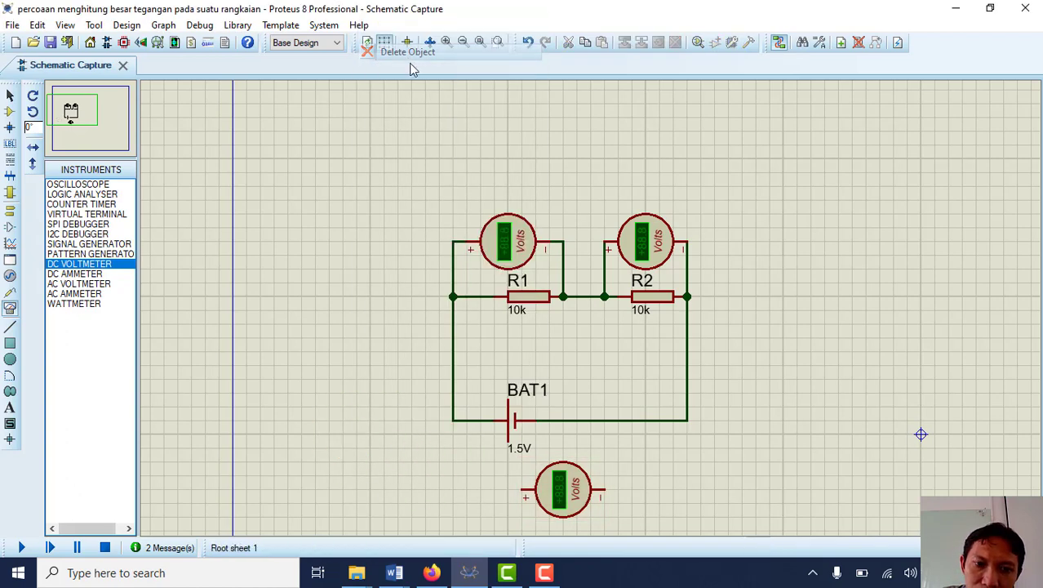
Step: Wire the third voltmeter in parallel with BAT1, and run the simulation to read all three voltmeters before stopping it
{"action": "left_click", "coordinate": [453, 423]}
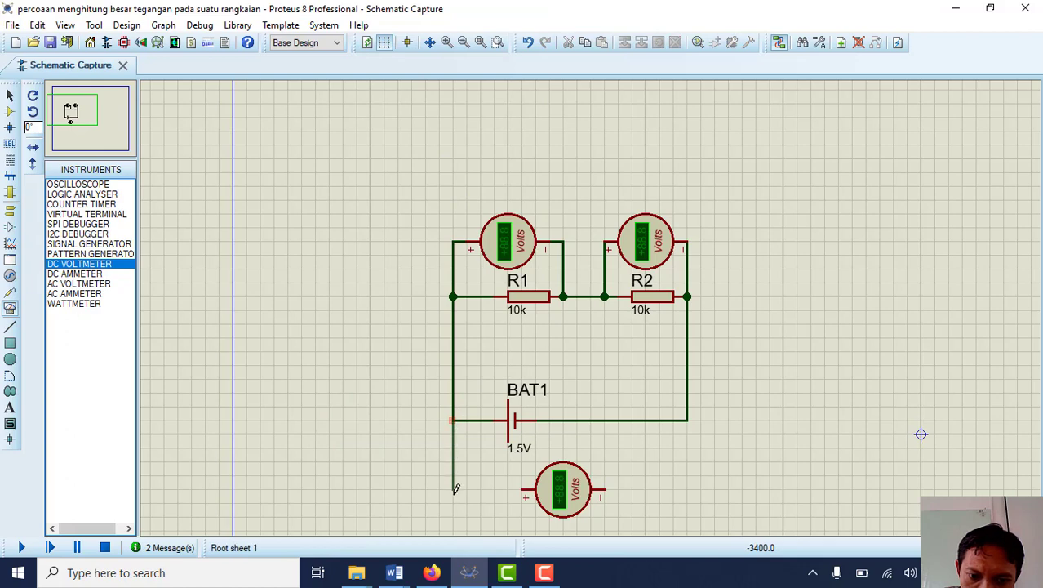
{"action": "left_click", "coordinate": [519, 488]}
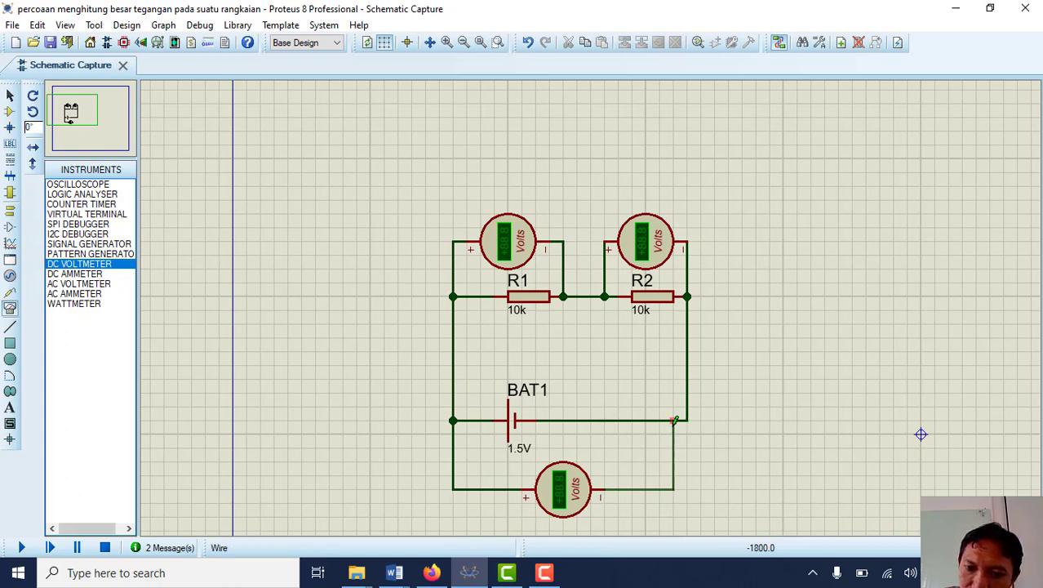
{"action": "left_click", "coordinate": [605, 419]}
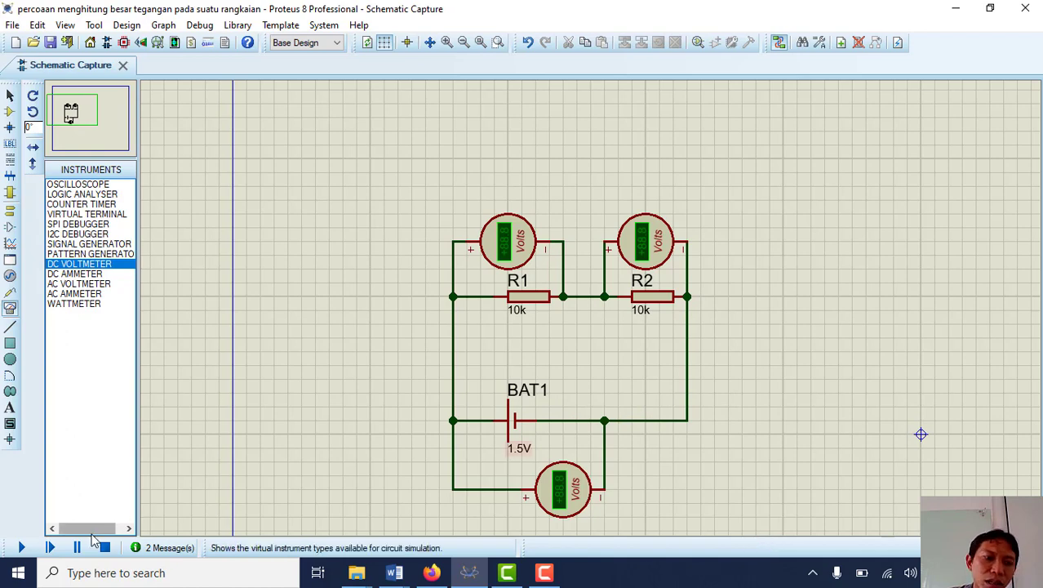
{"action": "left_click", "coordinate": [22, 549]}
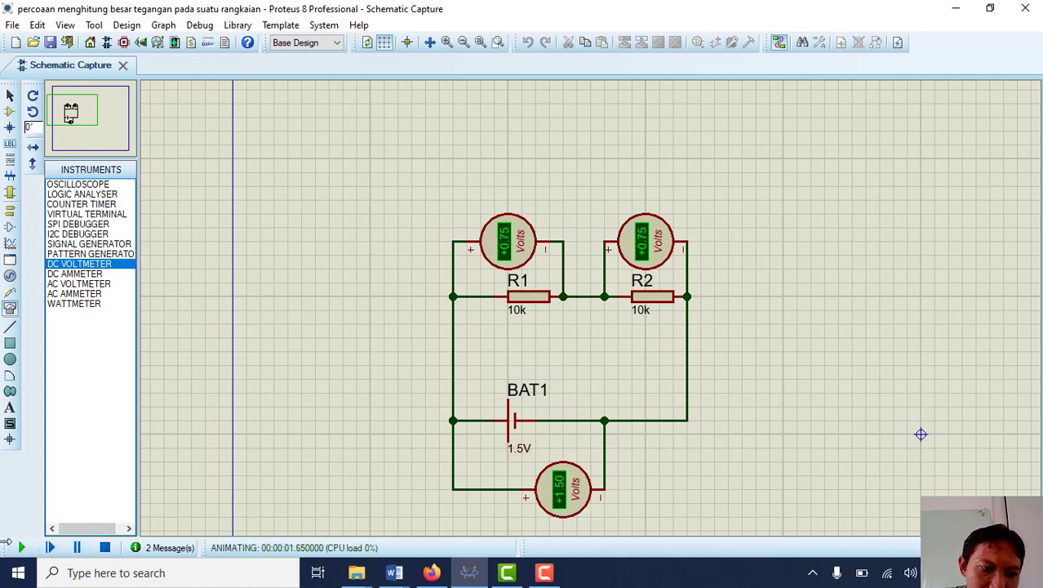
{"action": "left_click", "coordinate": [105, 547]}
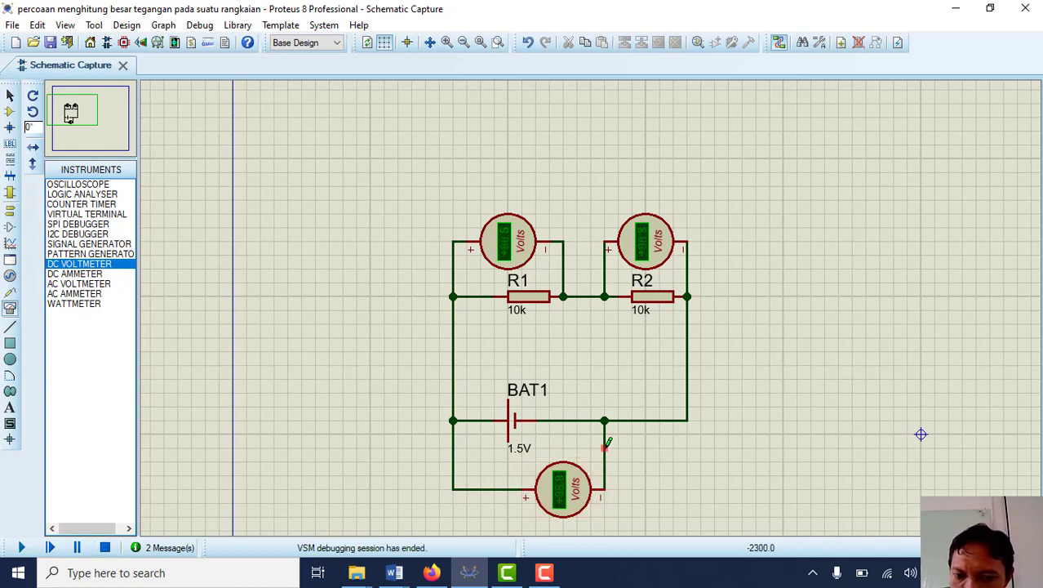
Step: Reroute the lower voltmeter's minus wire to the corner of the BAT1–R2 wire, and rerun the simulation to compare the voltages before stopping it
{"action": "right_click", "coordinate": [608, 443]}
{"action": "left_click", "coordinate": [667, 283]}
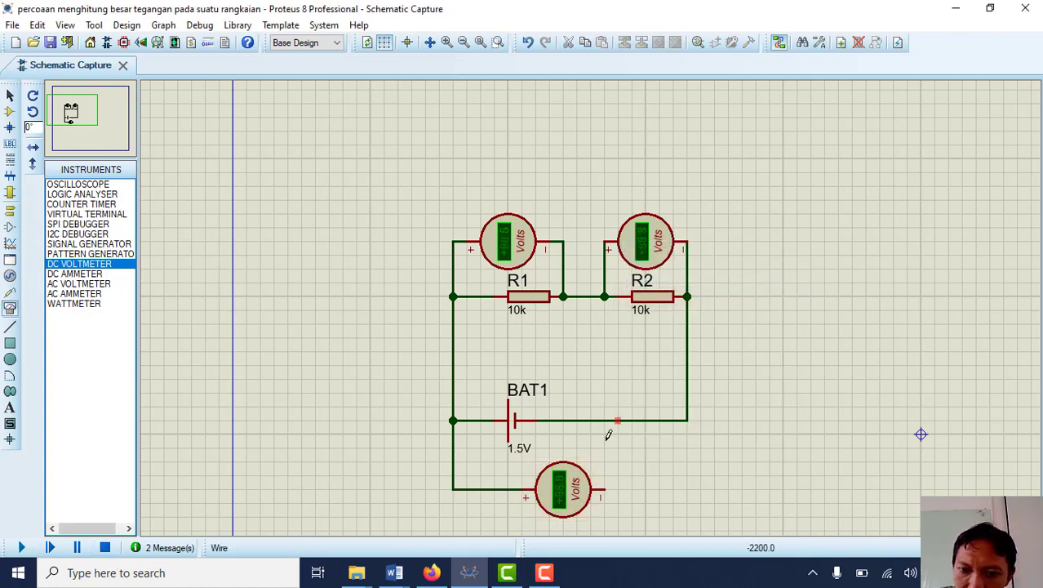
{"action": "left_click", "coordinate": [605, 489]}
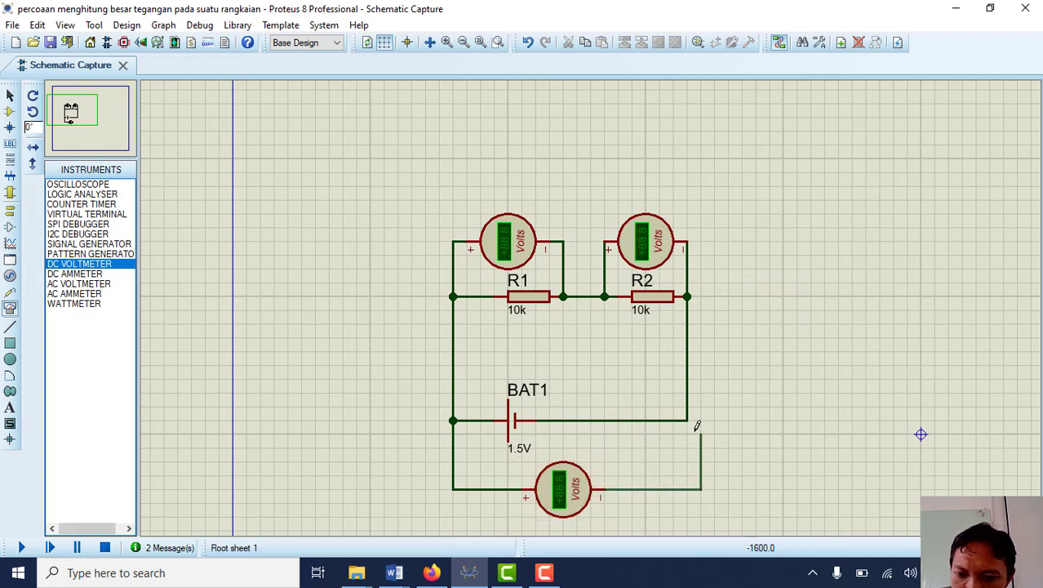
{"action": "left_click", "coordinate": [687, 420]}
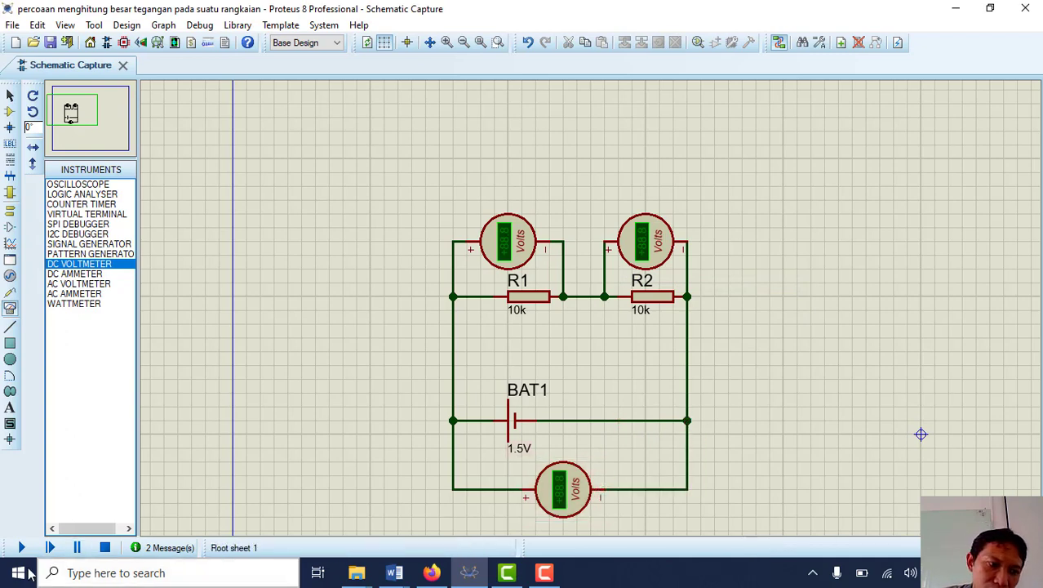
{"action": "left_click", "coordinate": [21, 547]}
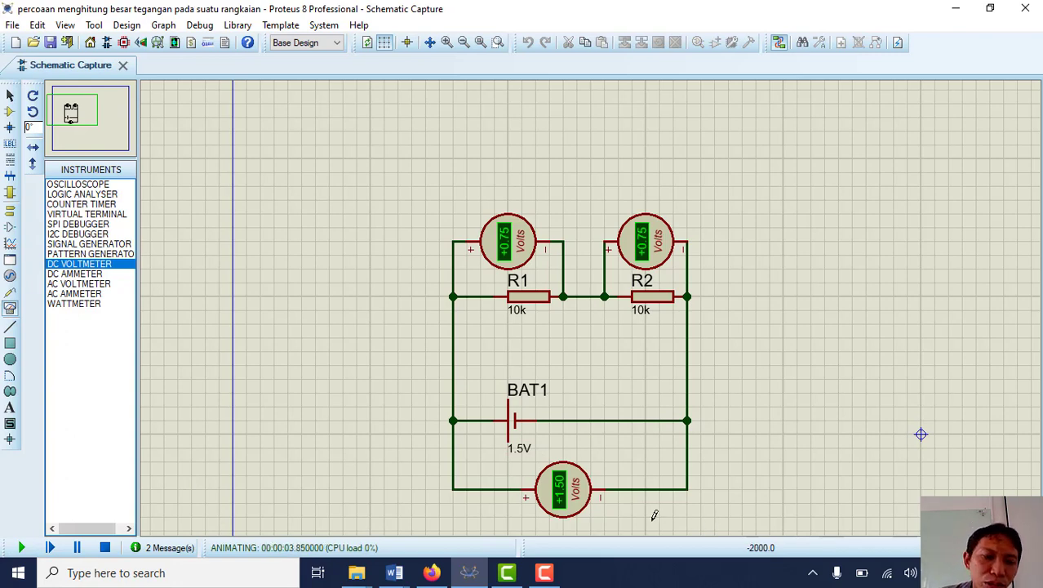
{"action": "left_click", "coordinate": [104, 547]}
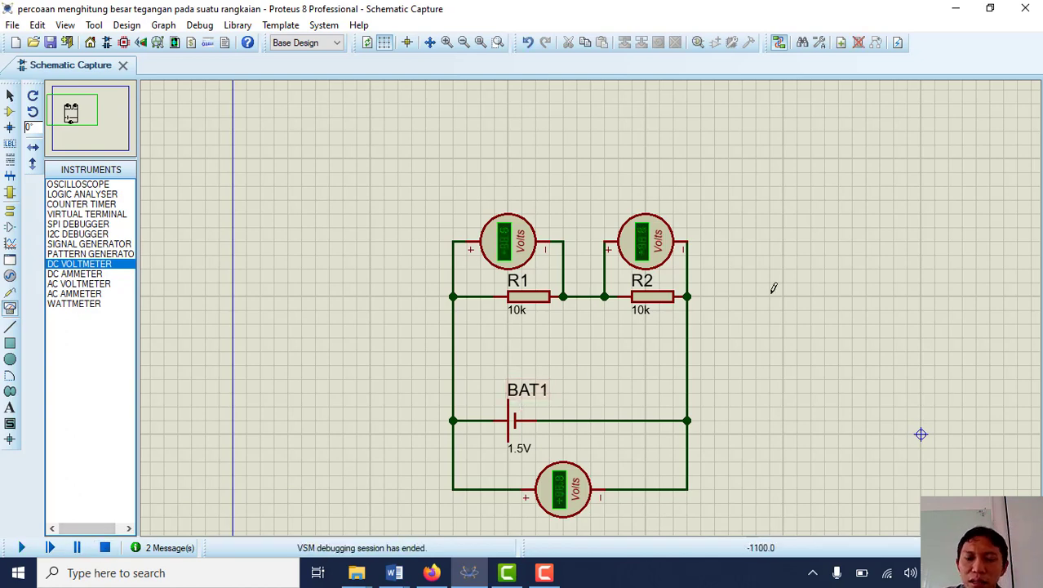
Step: Delete the four wires connecting the two upper voltmeters to R1 and R2
{"action": "right_click", "coordinate": [450, 270]}
{"action": "left_click", "coordinate": [499, 305]}
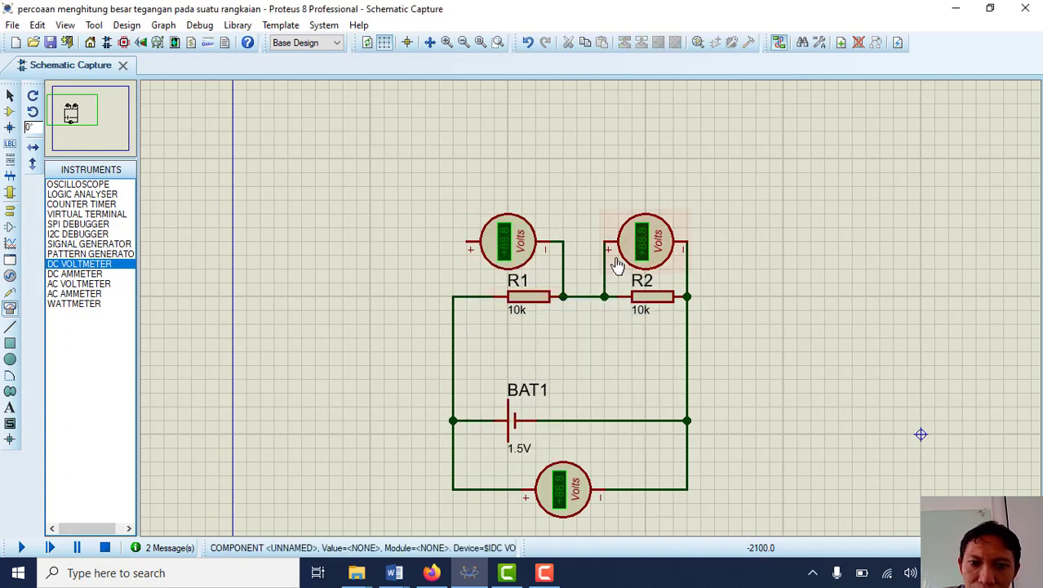
{"action": "right_click", "coordinate": [570, 251]}
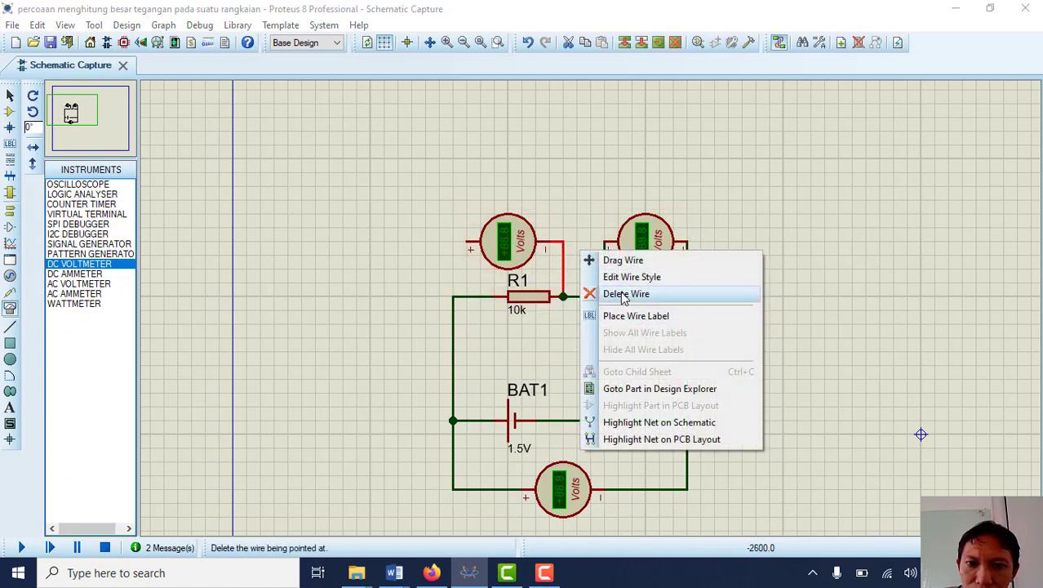
{"action": "left_click", "coordinate": [624, 294]}
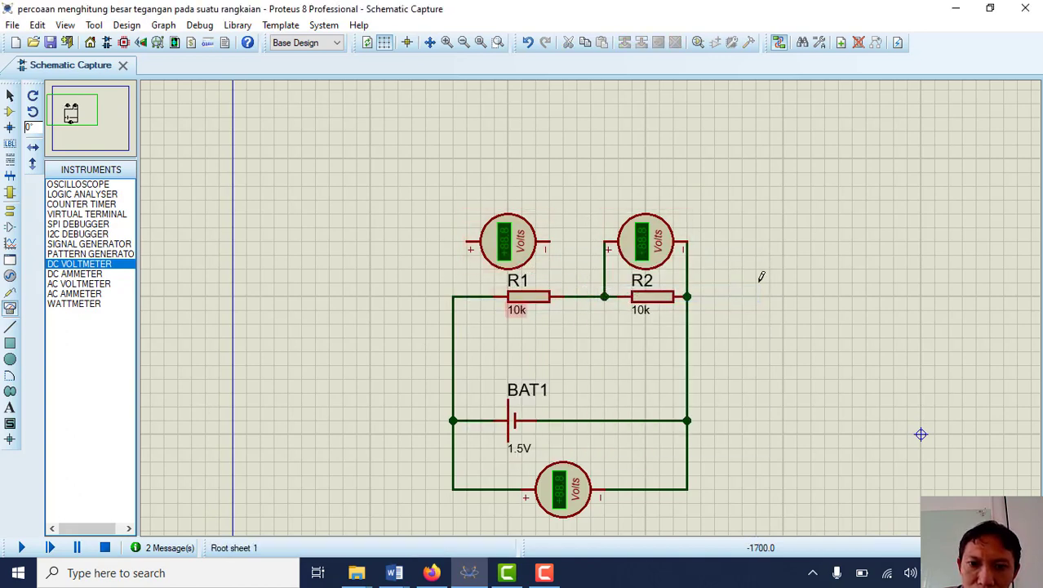
{"action": "right_click", "coordinate": [607, 253]}
{"action": "left_click", "coordinate": [675, 310]}
{"action": "right_click", "coordinate": [687, 245]}
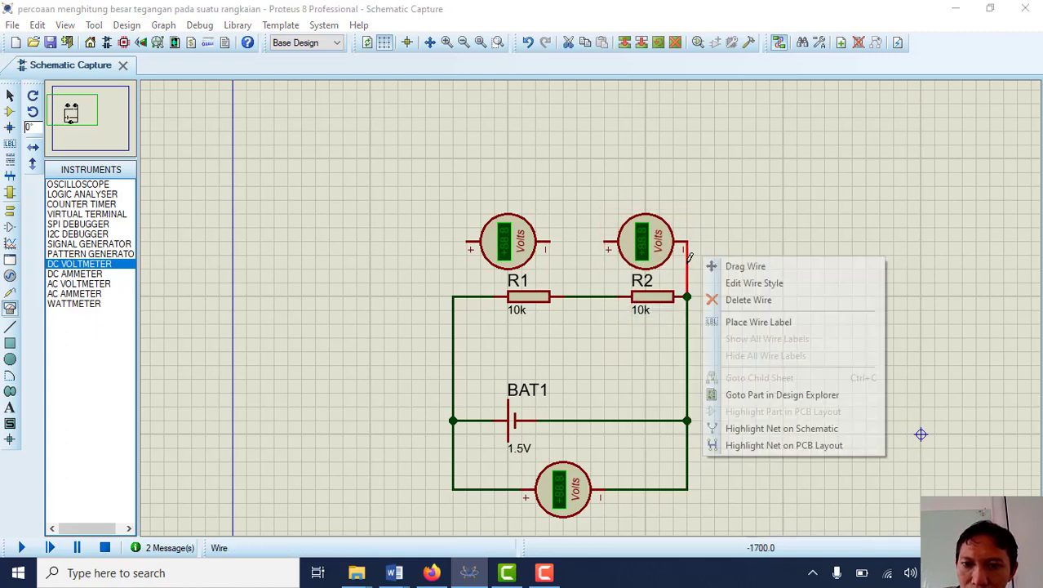
{"action": "left_click", "coordinate": [734, 300]}
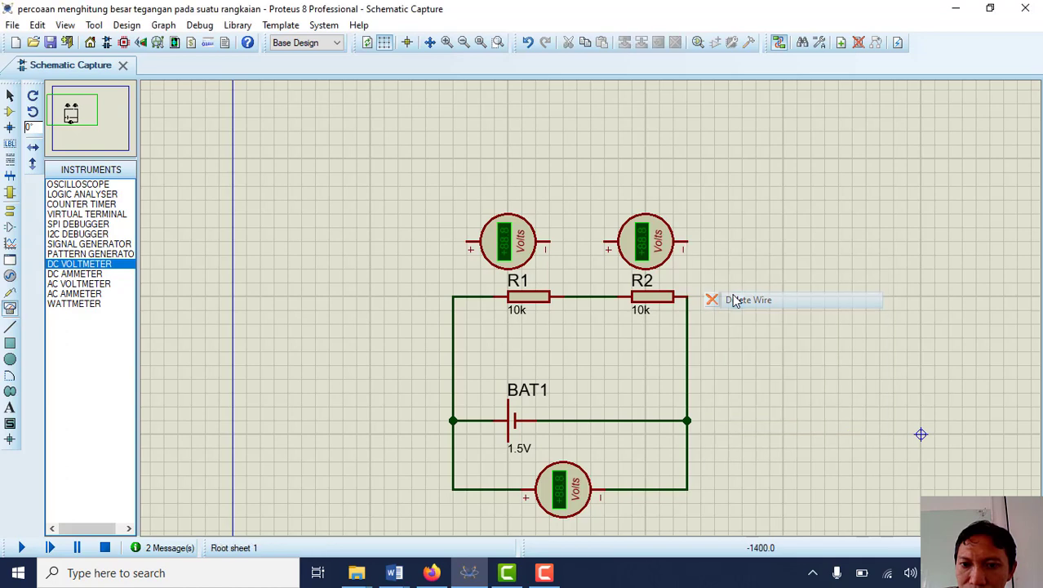
Step: Delete the wire between R1 and R2, the wire at BAT1's right terminal, and the wire from R2 to the lower voltmeter
{"action": "right_click", "coordinate": [616, 297]}
{"action": "left_click", "coordinate": [682, 335]}
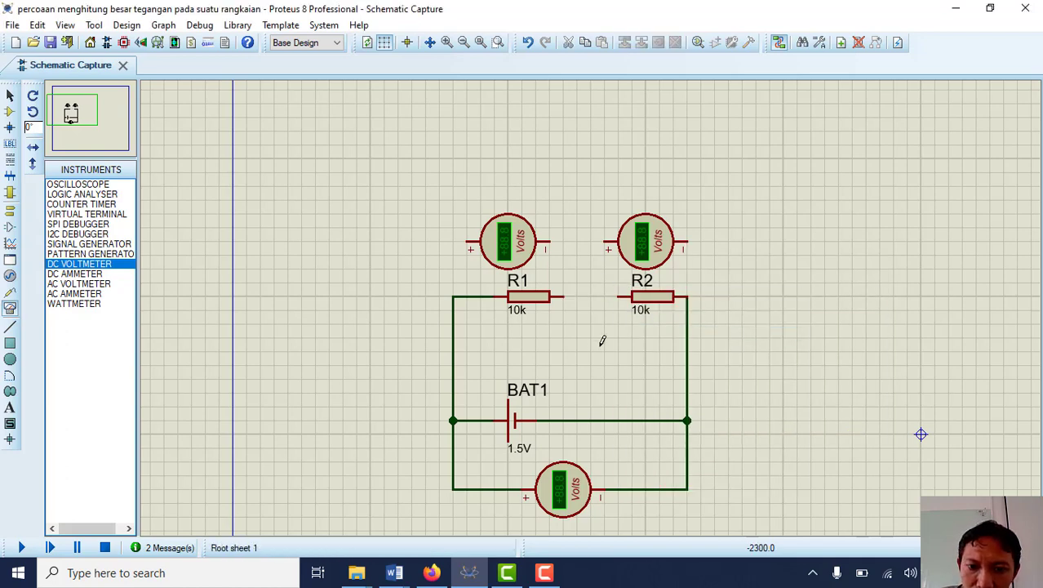
{"action": "right_click", "coordinate": [586, 420]}
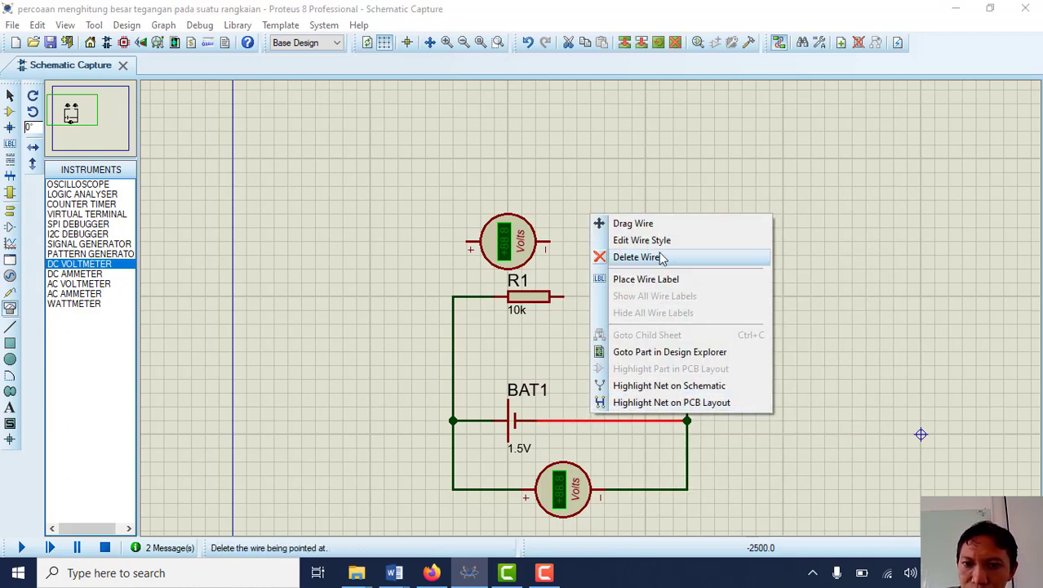
{"action": "left_click", "coordinate": [708, 257]}
{"action": "right_click", "coordinate": [687, 333]}
{"action": "left_click", "coordinate": [710, 367]}
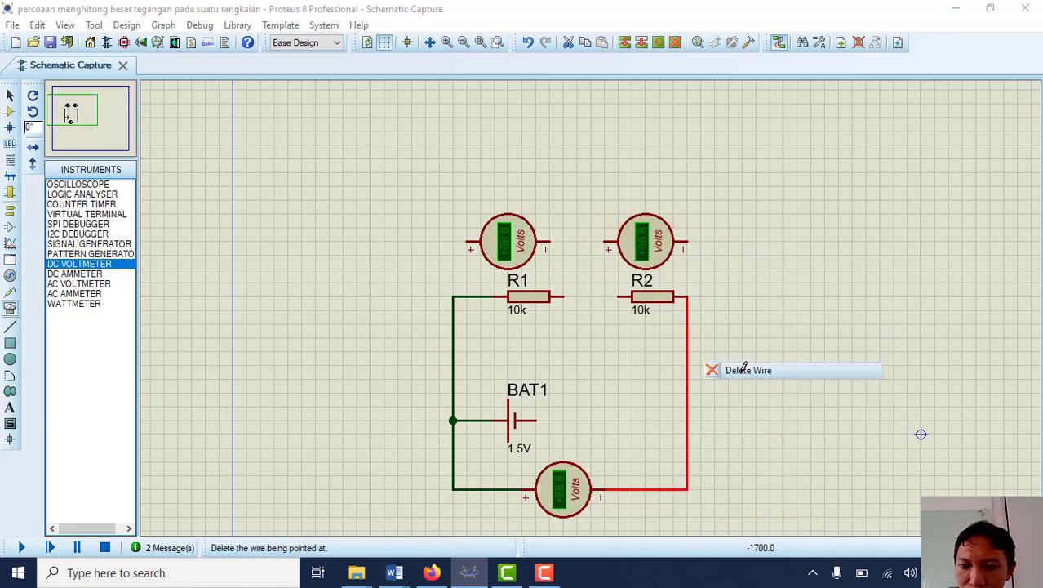
Step: Delete the wire from the lower voltmeter's plus terminal and the wire between R1 and BAT1
{"action": "right_click", "coordinate": [504, 483]}
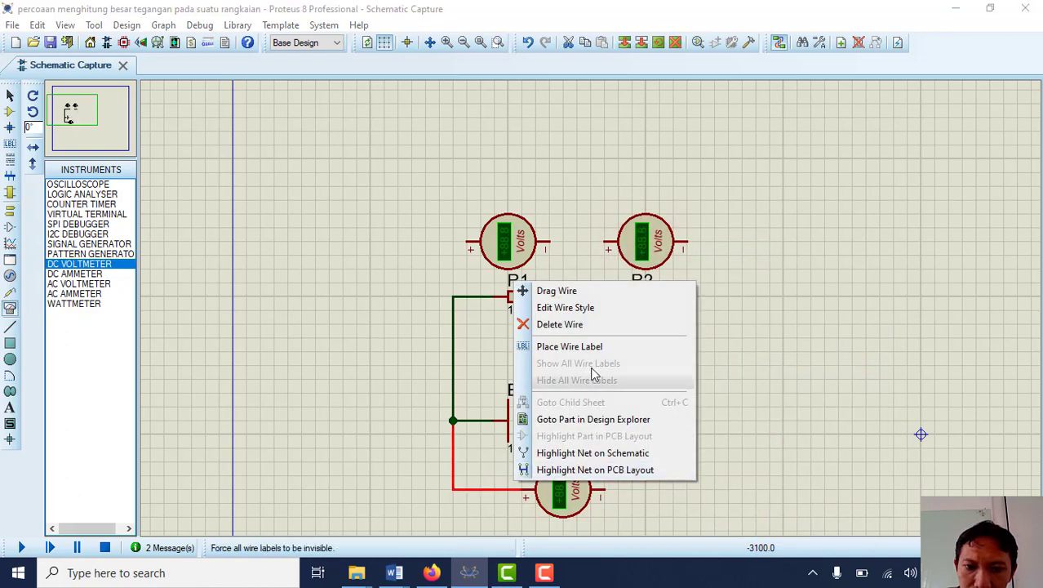
{"action": "left_click", "coordinate": [576, 326]}
{"action": "right_click", "coordinate": [480, 416]}
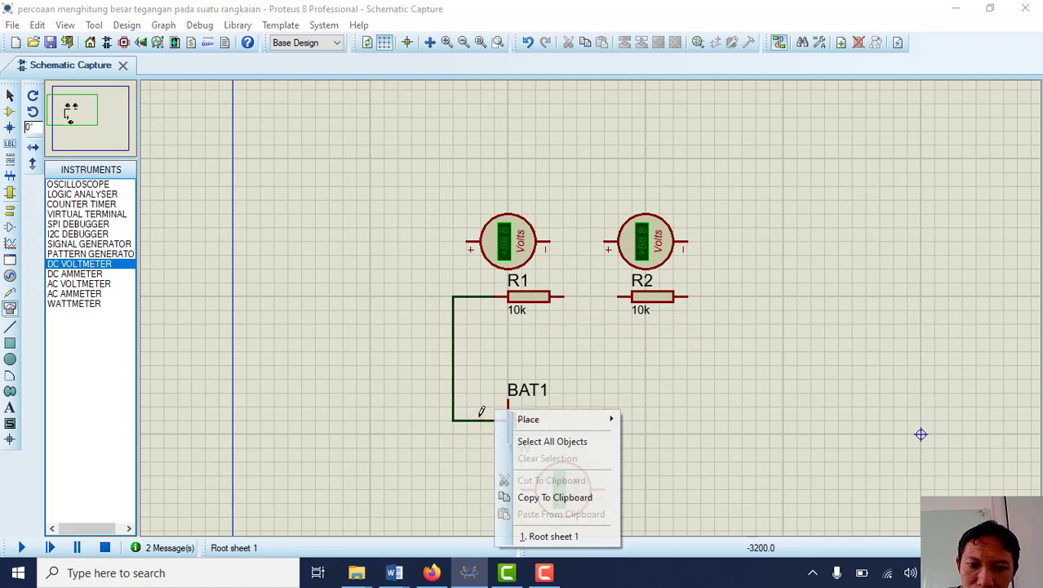
{"action": "left_click", "coordinate": [476, 420]}
{"action": "right_click", "coordinate": [487, 419]}
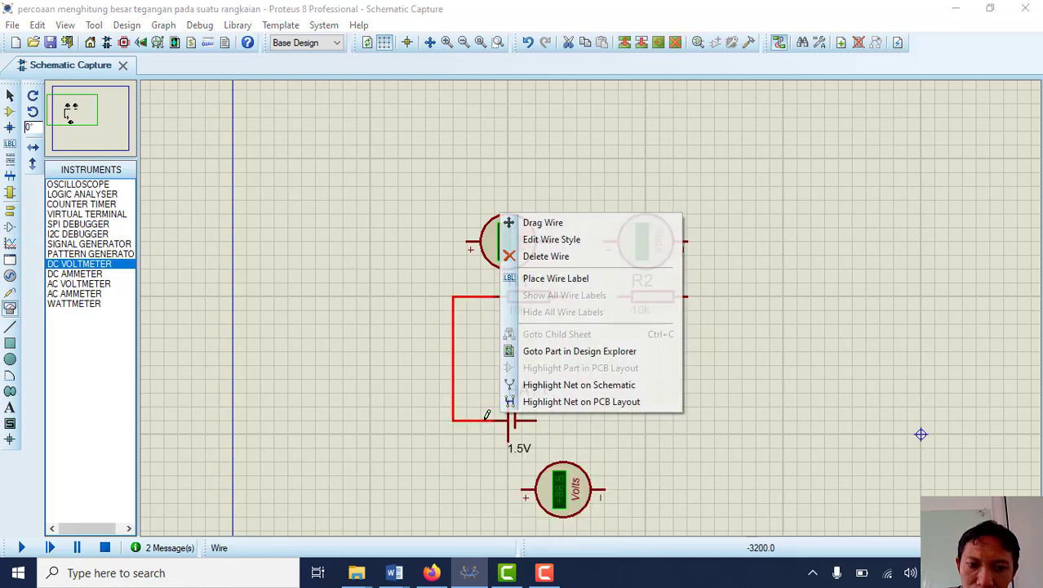
{"action": "left_click", "coordinate": [545, 257]}
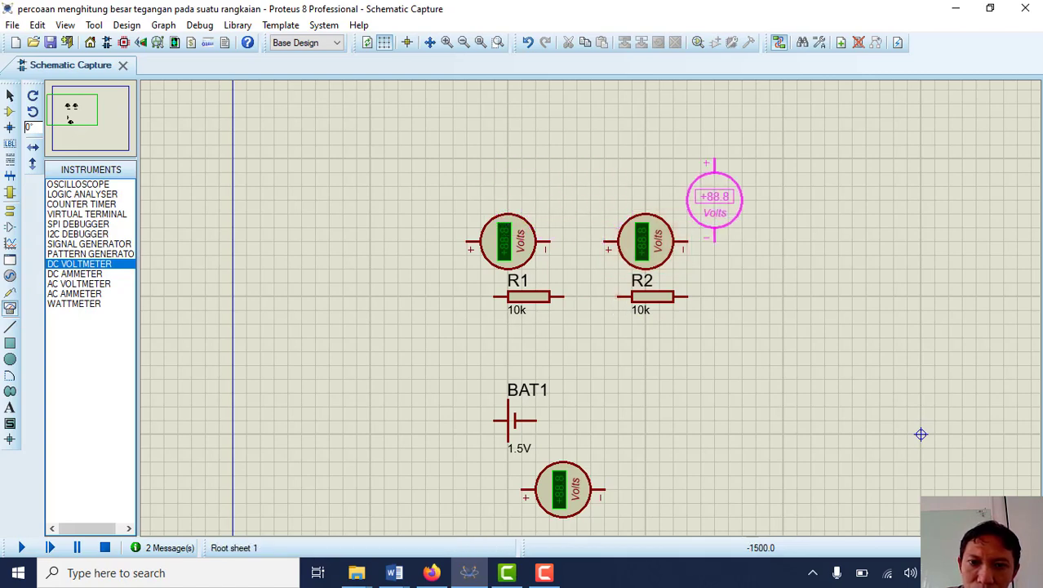
{"action": "left_click_drag", "start_coordinate": [481, 187], "coordinate": [578, 323]}
{"action": "left_click_drag", "start_coordinate": [561, 228], "coordinate": [563, 146]}
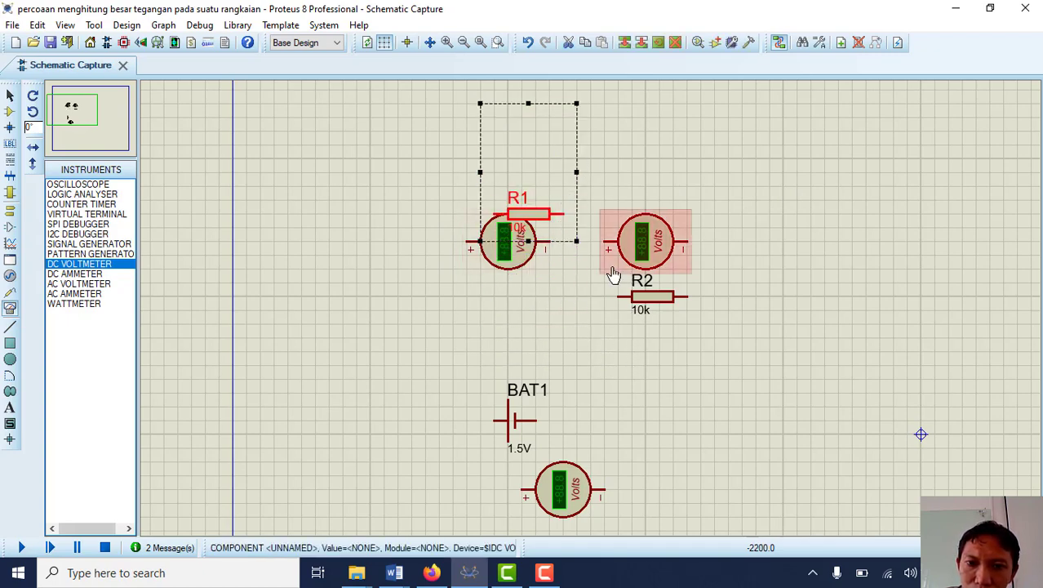
{"action": "right_click", "coordinate": [553, 499]}
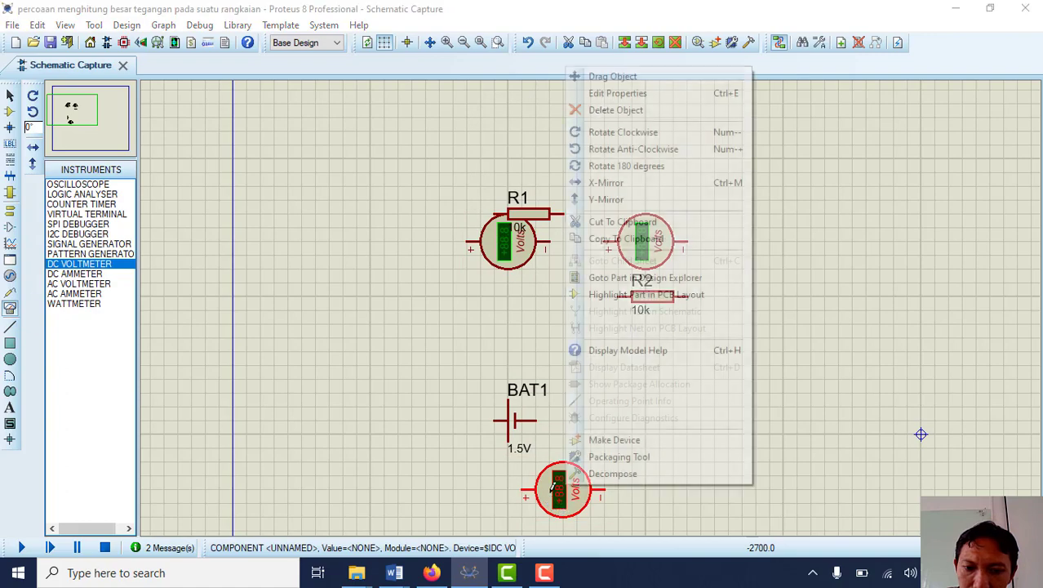
{"action": "key", "text": "Escape"}
{"action": "double_click", "coordinate": [537, 466]}
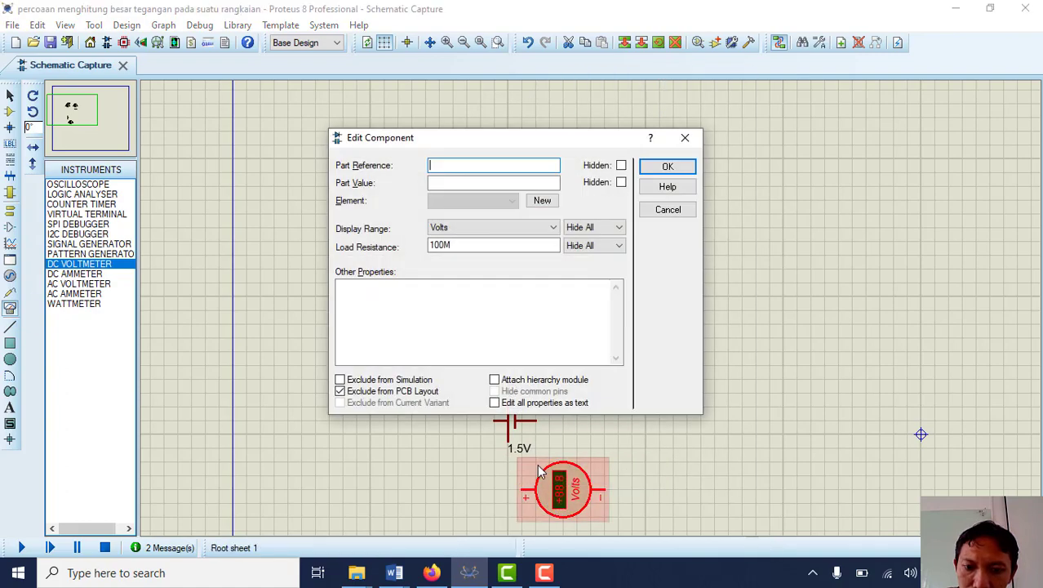
{"action": "left_click", "coordinate": [686, 139]}
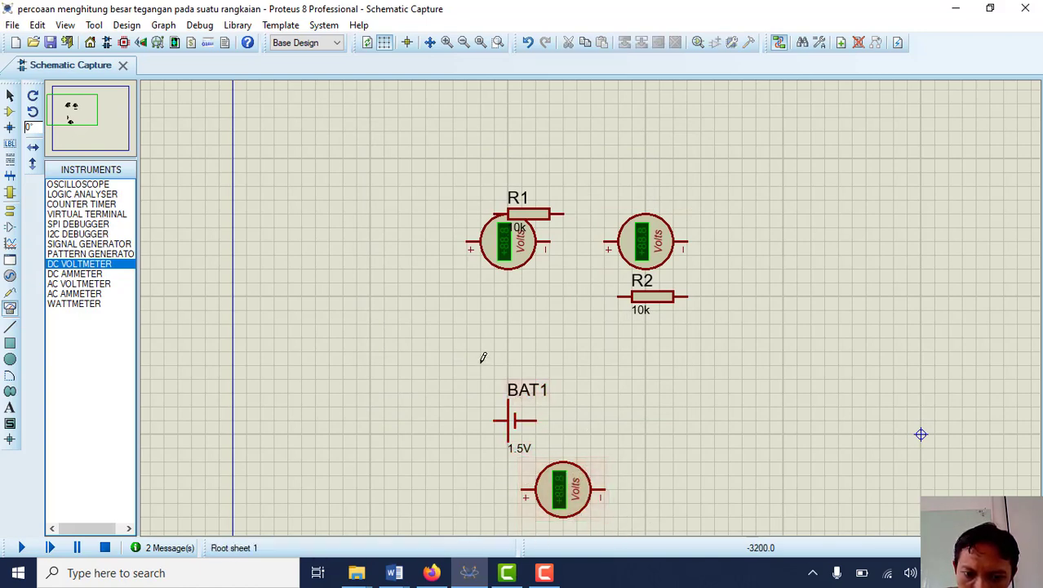
Step: Move BAT1 toward the left of the sheet, and stack R1 with its voltmeter directly above it
{"action": "left_click_drag", "start_coordinate": [482, 356], "coordinate": [563, 462]}
{"action": "left_click_drag", "start_coordinate": [526, 425], "coordinate": [438, 412]}
{"action": "left_click", "coordinate": [619, 393]}
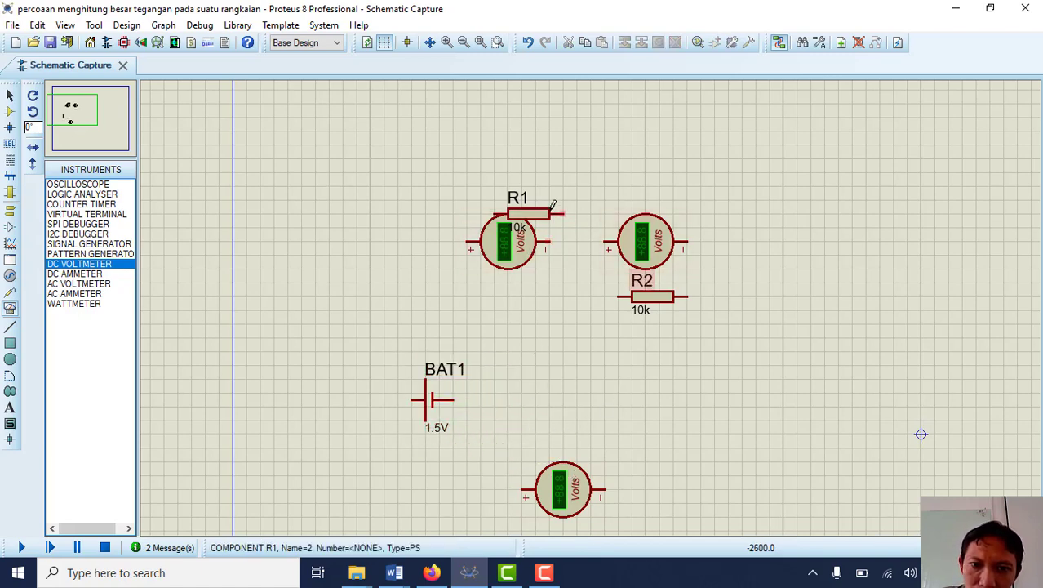
{"action": "left_click_drag", "start_coordinate": [493, 172], "coordinate": [589, 227]}
{"action": "left_click_drag", "start_coordinate": [566, 175], "coordinate": [465, 289]}
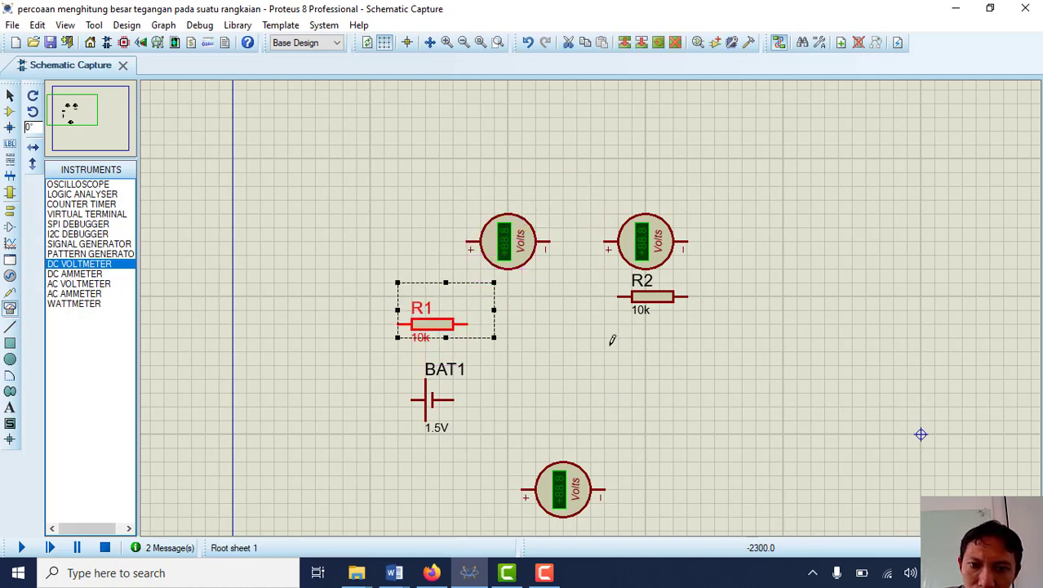
{"action": "left_click_drag", "start_coordinate": [468, 191], "coordinate": [472, 295]}
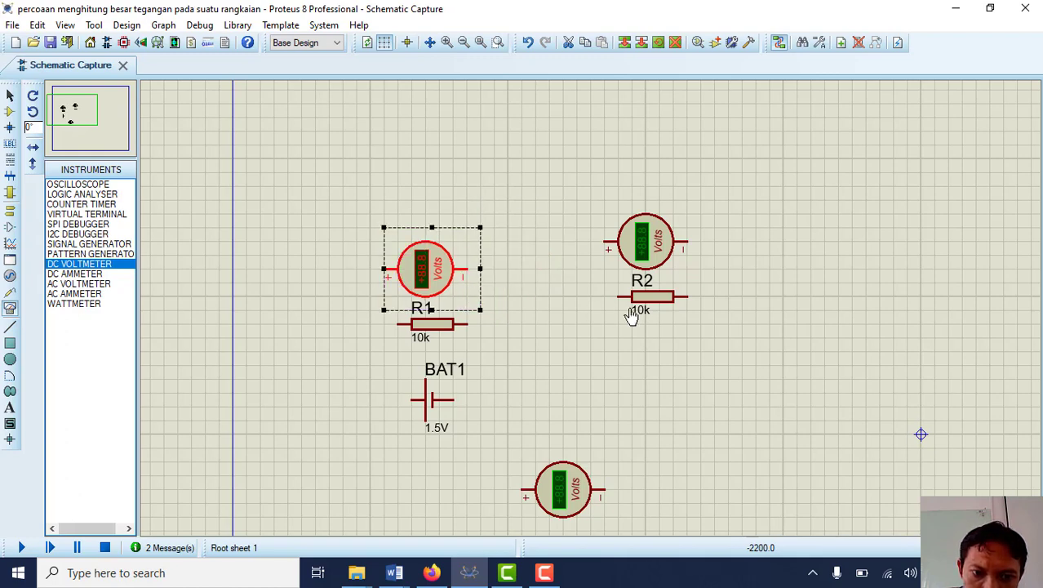
{"action": "left_click", "coordinate": [611, 292]}
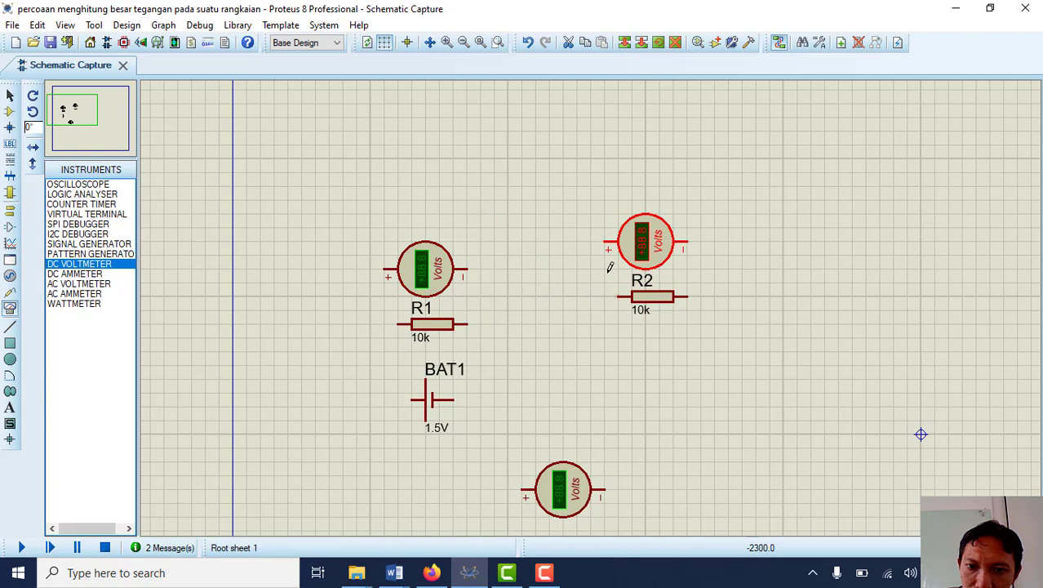
Step: Move R2 above the R1 voltmeter, and place the remaining upper voltmeter directly above R2
{"action": "left_click_drag", "start_coordinate": [609, 267], "coordinate": [479, 248]}
{"action": "left_click_drag", "start_coordinate": [606, 193], "coordinate": [699, 298]}
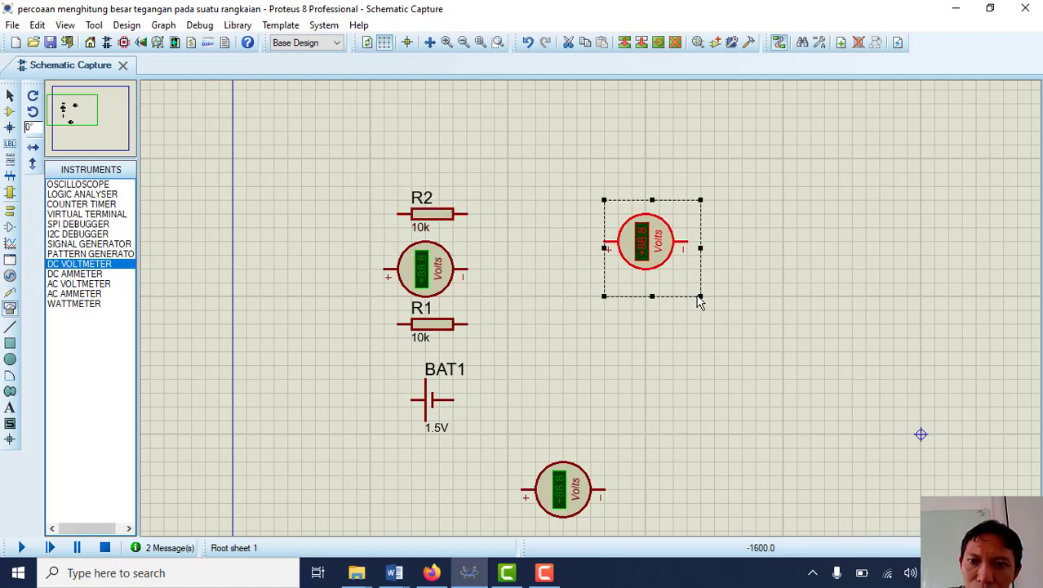
{"action": "left_click_drag", "start_coordinate": [656, 247], "coordinate": [458, 169]}
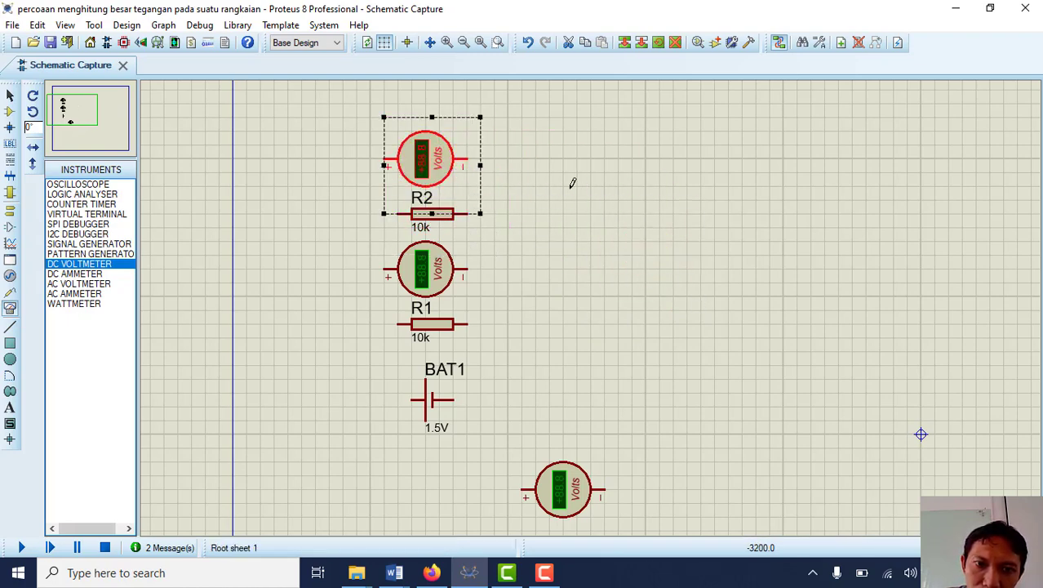
{"action": "left_click", "coordinate": [617, 206]}
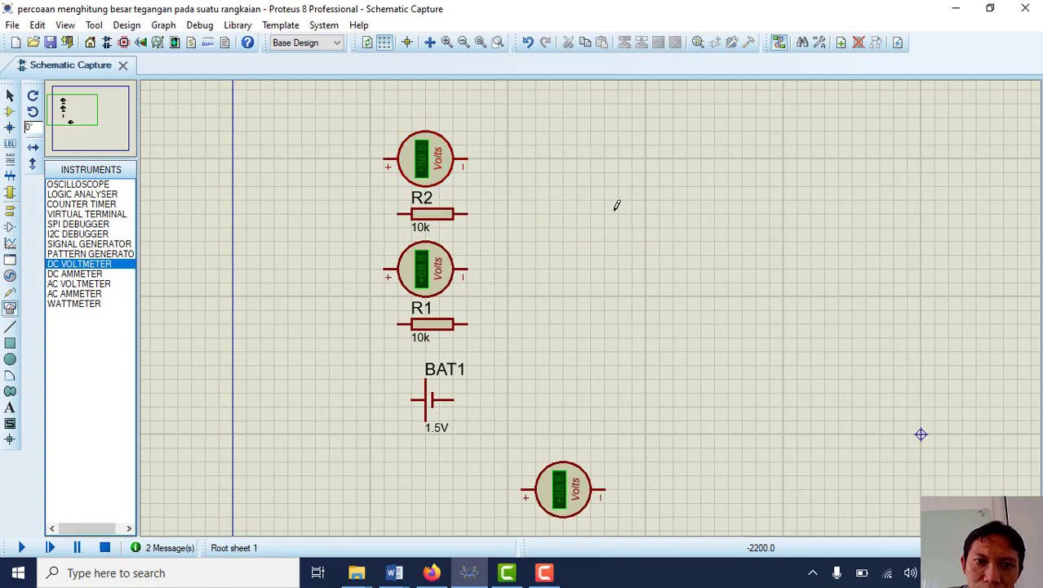
Step: Wire the top voltmeter's minus terminal to BAT1's negative terminal and its plus terminal to BAT1's positive terminal
{"action": "left_click", "coordinate": [472, 155]}
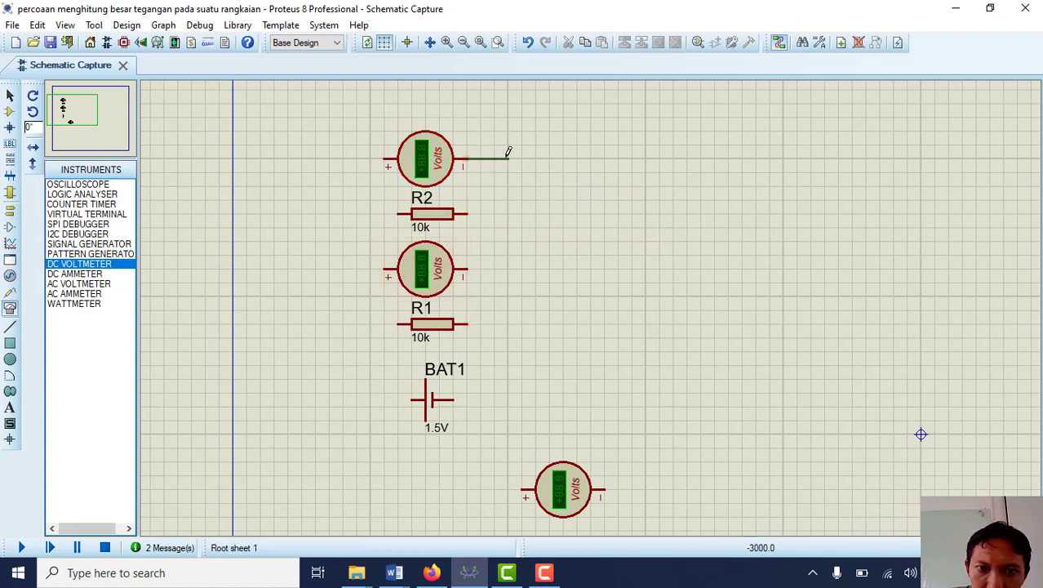
{"action": "left_click", "coordinate": [459, 400]}
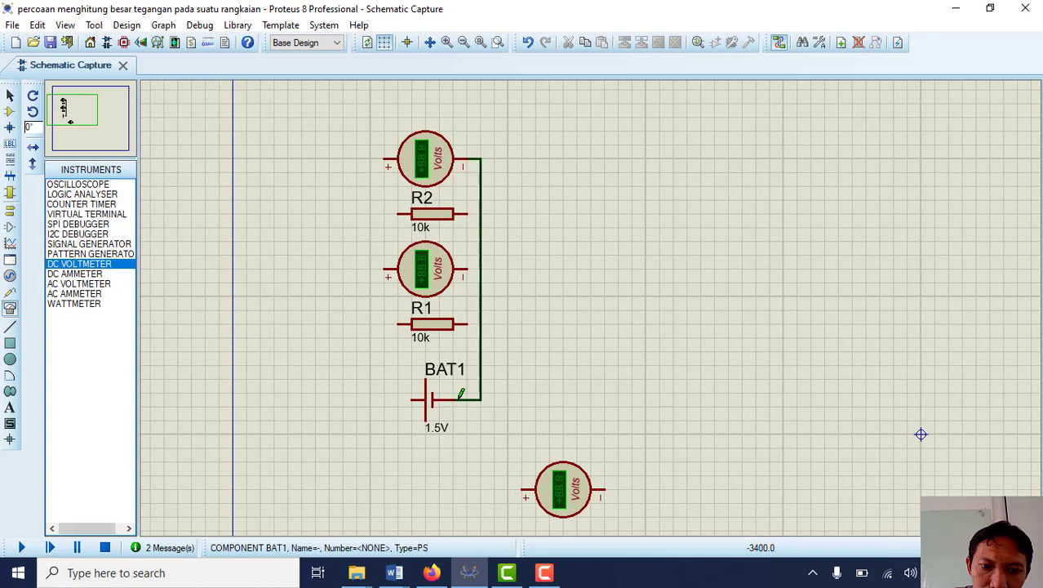
{"action": "left_click", "coordinate": [386, 156]}
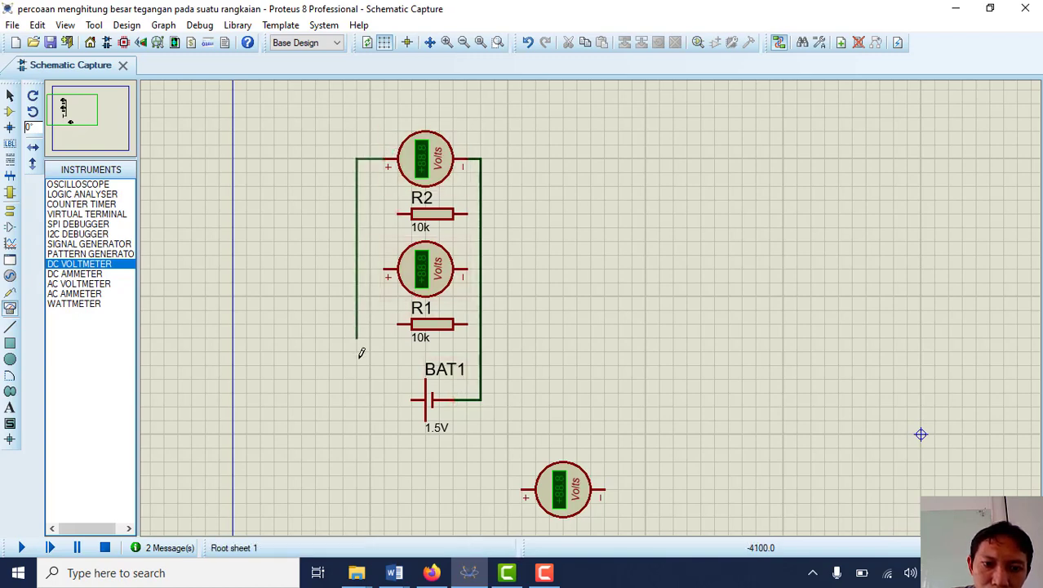
{"action": "left_click", "coordinate": [412, 398]}
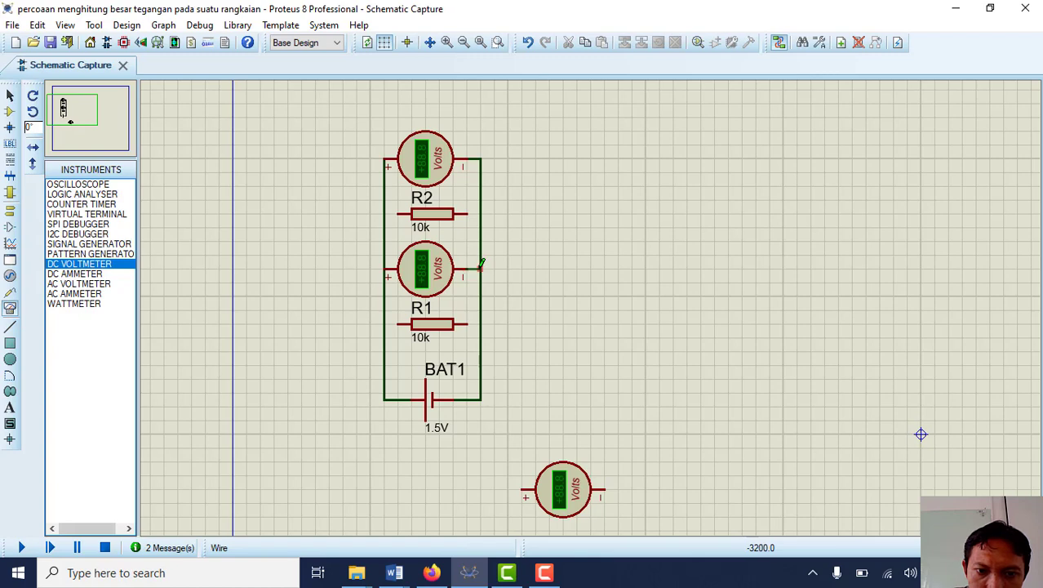
Step: Connect R1, R2 and the middle voltmeter in parallel between the two vertical wires leading to BAT1
{"action": "left_click", "coordinate": [480, 267]}
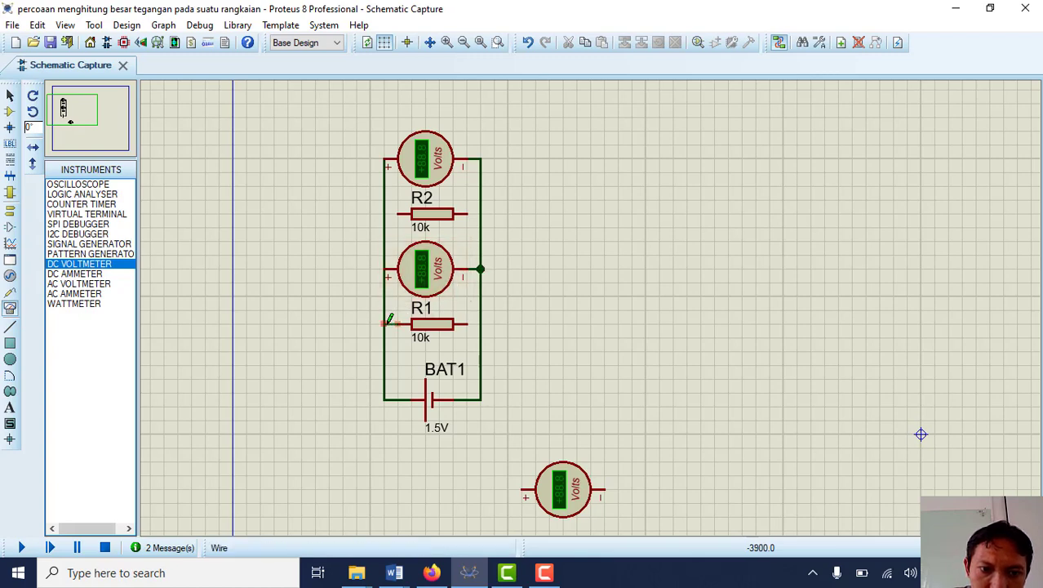
{"action": "left_click", "coordinate": [385, 324]}
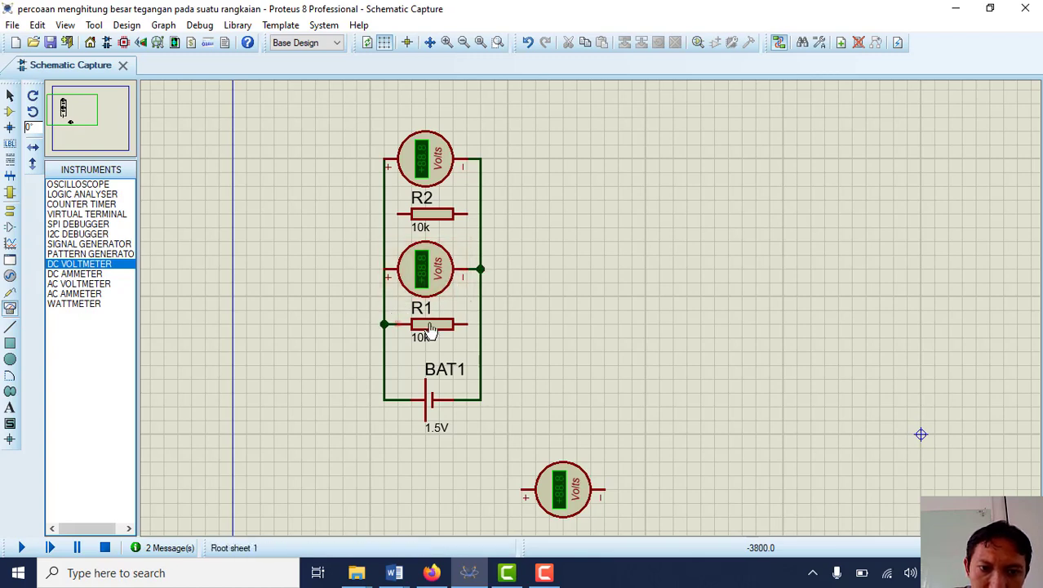
{"action": "left_click", "coordinate": [481, 323]}
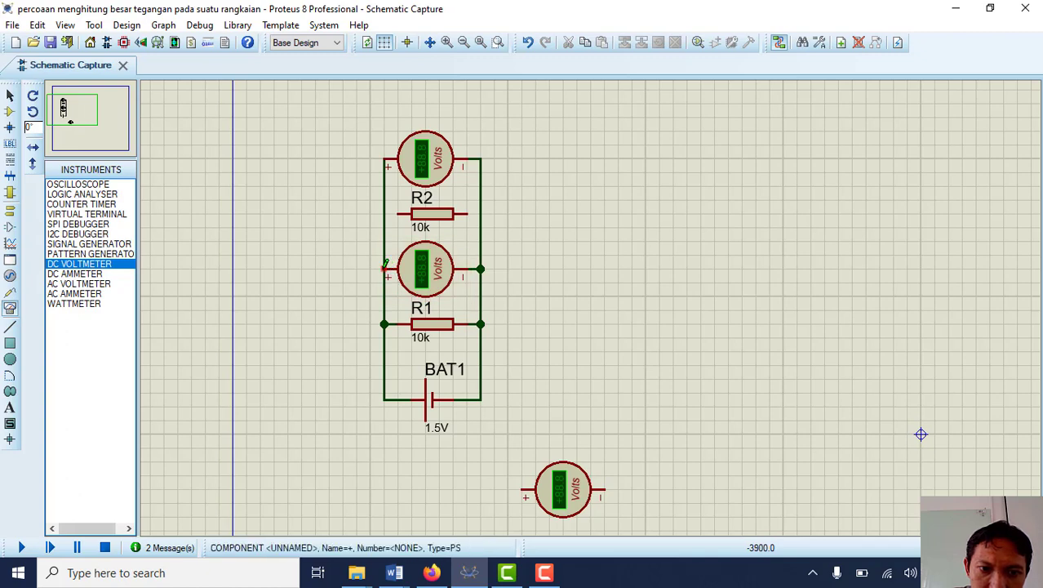
{"action": "left_click", "coordinate": [385, 267]}
{"action": "right_click", "coordinate": [387, 266]}
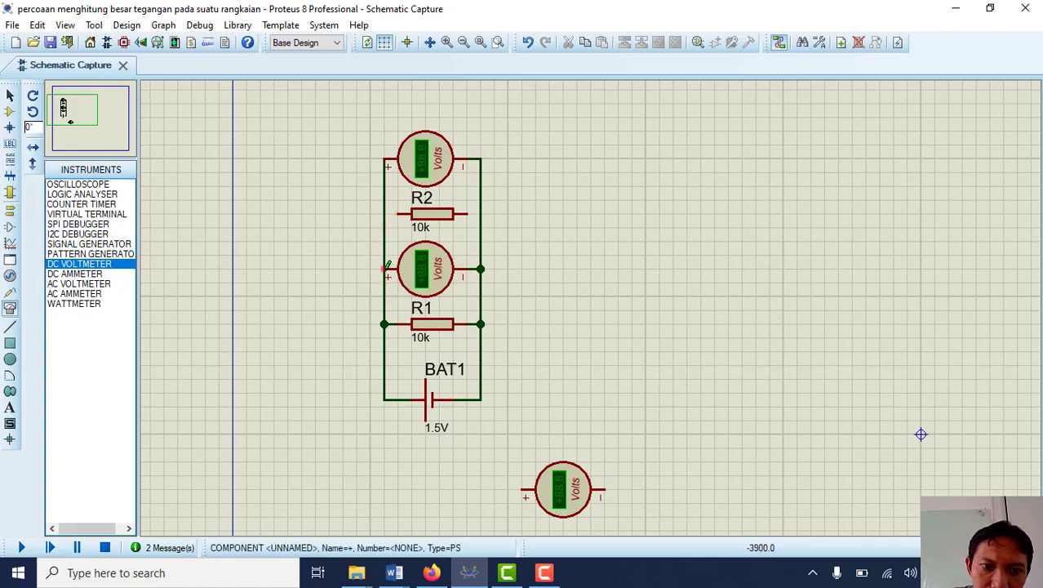
{"action": "left_click", "coordinate": [387, 267]}
{"action": "left_click", "coordinate": [385, 268]}
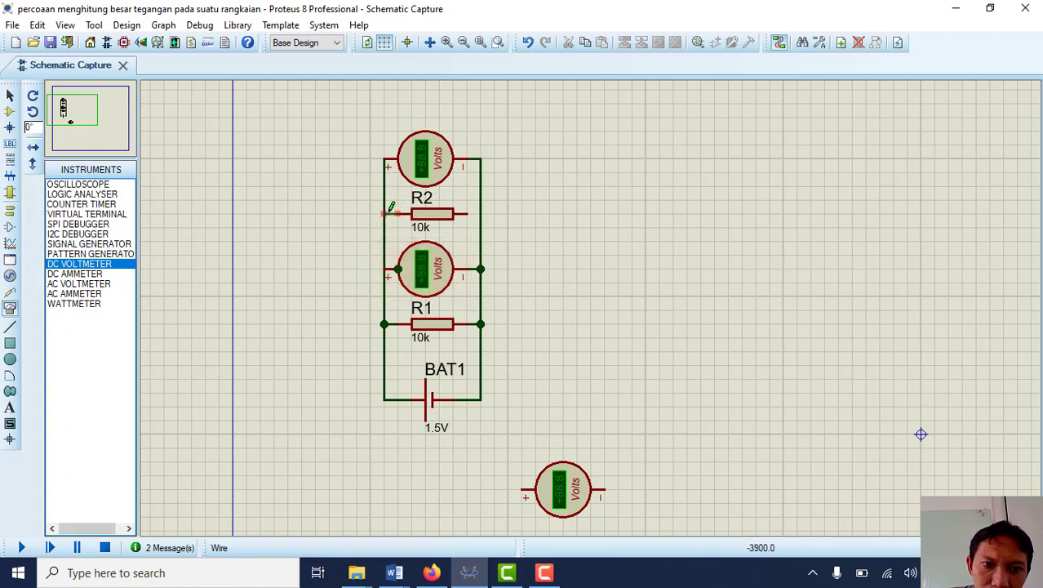
{"action": "left_click", "coordinate": [389, 211]}
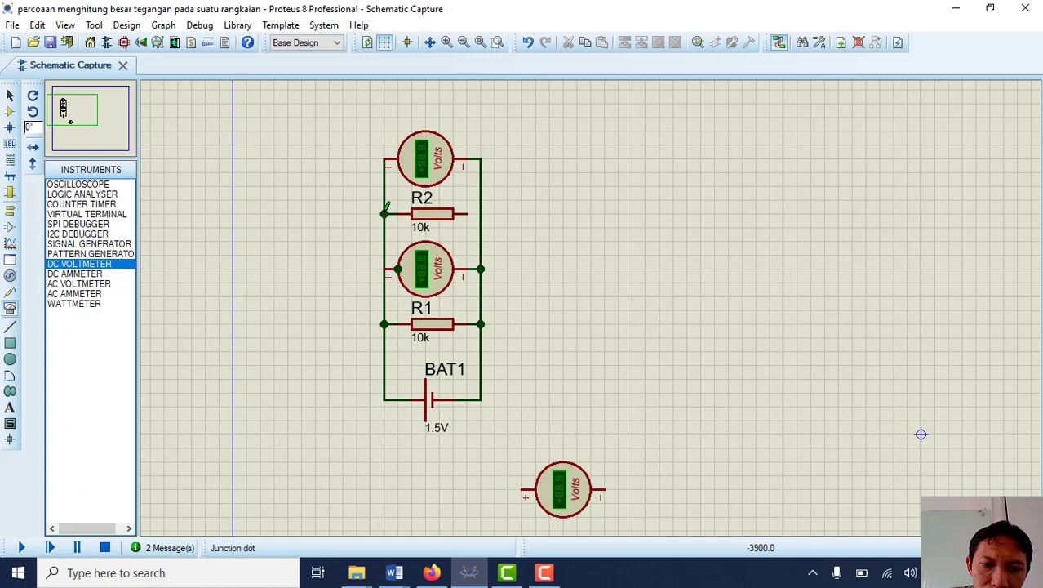
{"action": "left_click", "coordinate": [481, 213]}
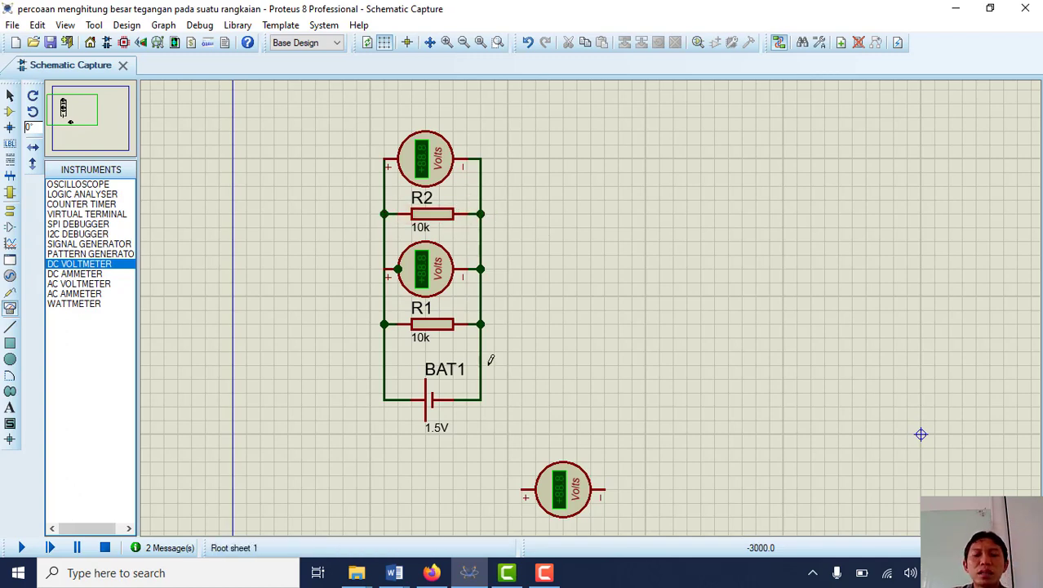
Step: Run the simulation to read the voltmeters across R1 and R2, and stop it
{"action": "left_click", "coordinate": [22, 550]}
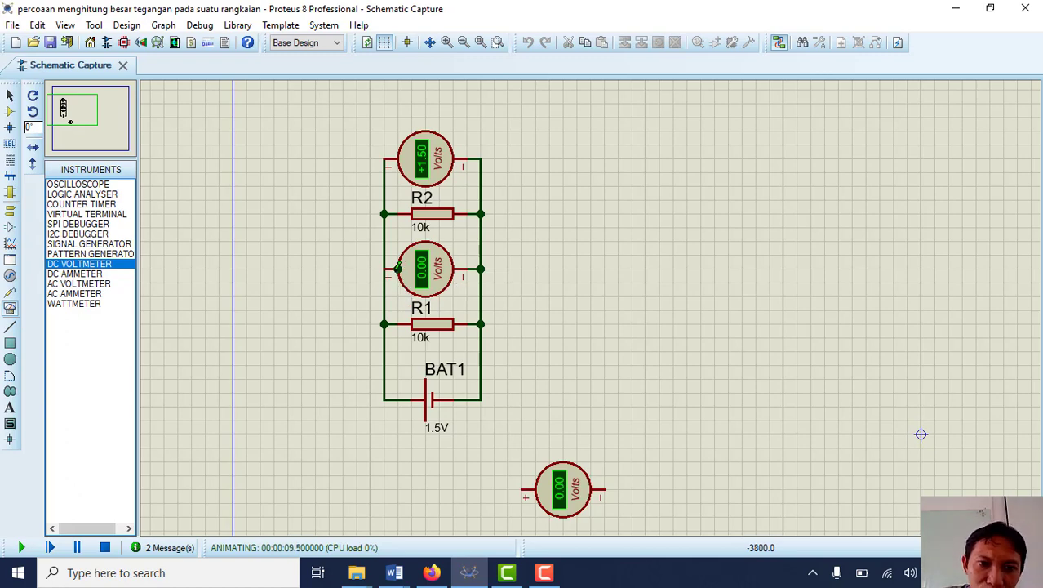
{"action": "left_click", "coordinate": [105, 547]}
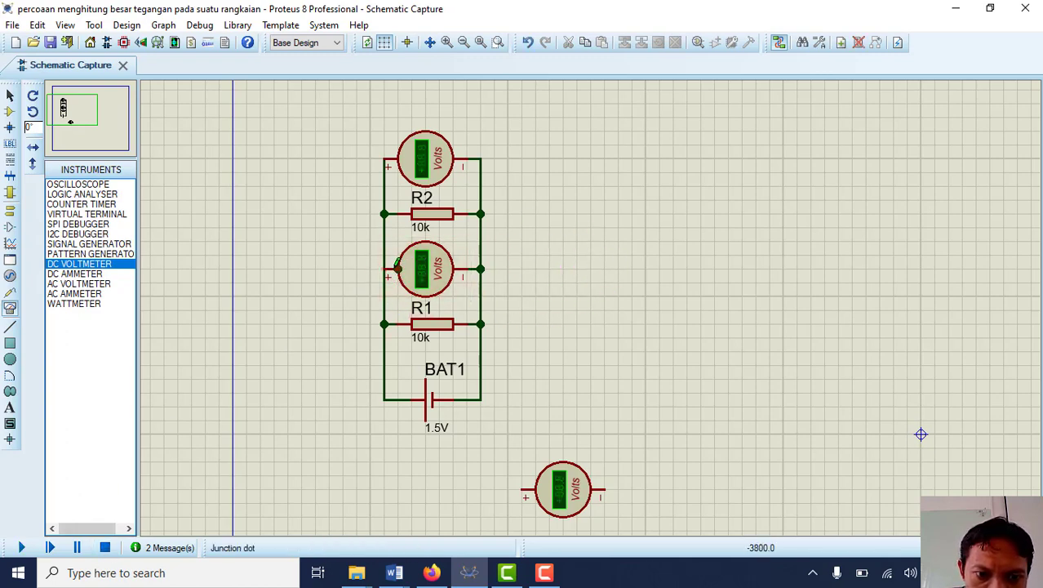
{"action": "left_click", "coordinate": [390, 263]}
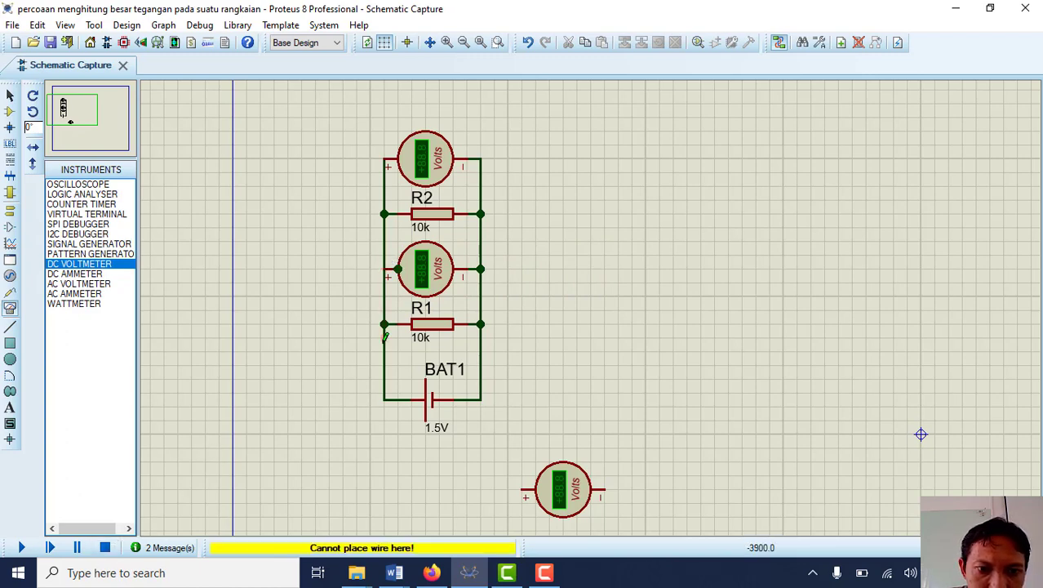
Step: Delete the wires joining the plus-side terminals of BAT1, R1, R2 and their voltmeters, and the junction dot on the middle voltmeter
{"action": "right_click", "coordinate": [385, 334]}
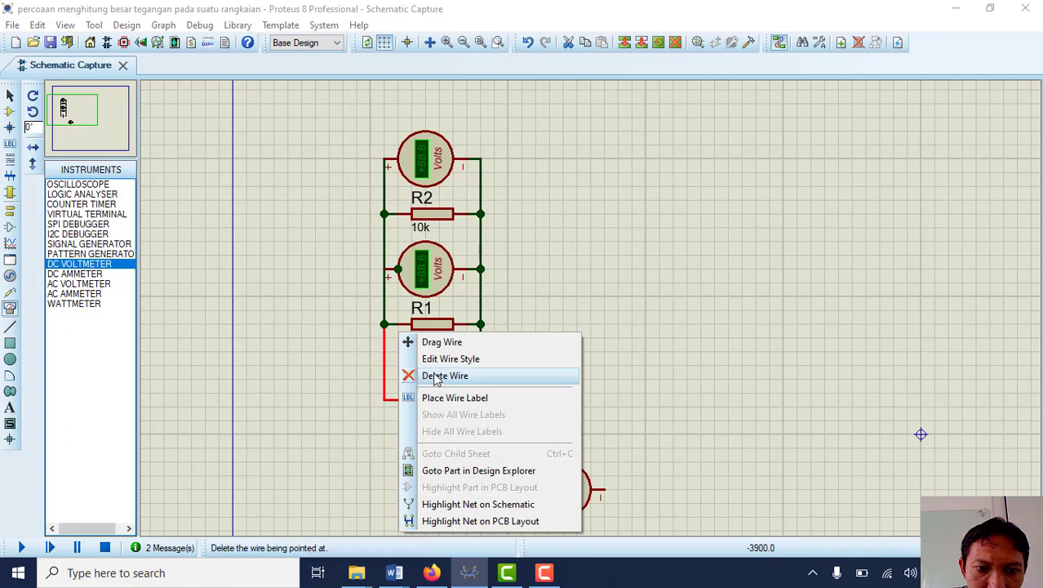
{"action": "left_click", "coordinate": [408, 373]}
{"action": "right_click", "coordinate": [384, 305]}
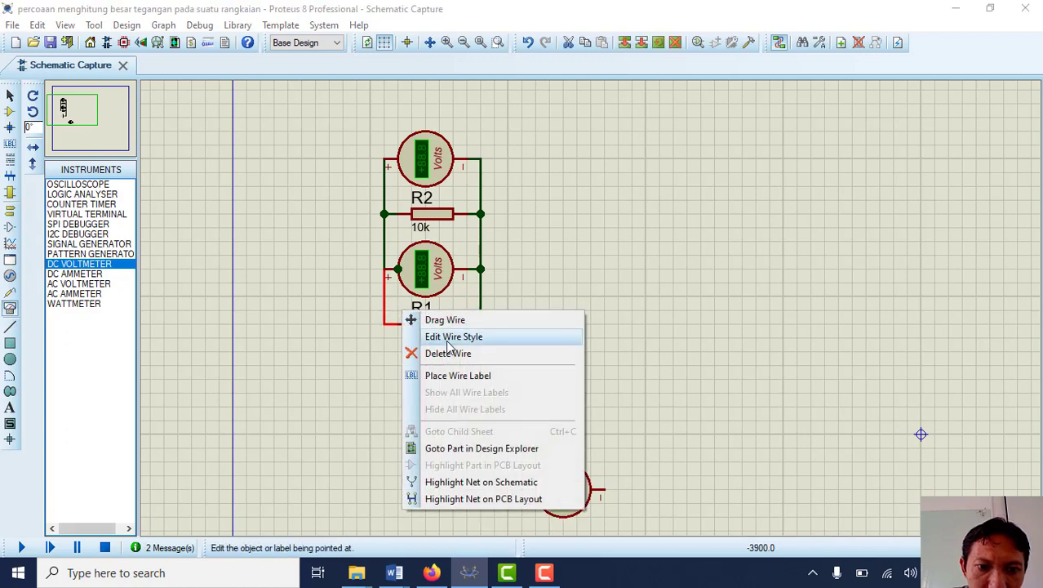
{"action": "left_click", "coordinate": [450, 352]}
{"action": "right_click", "coordinate": [387, 236]}
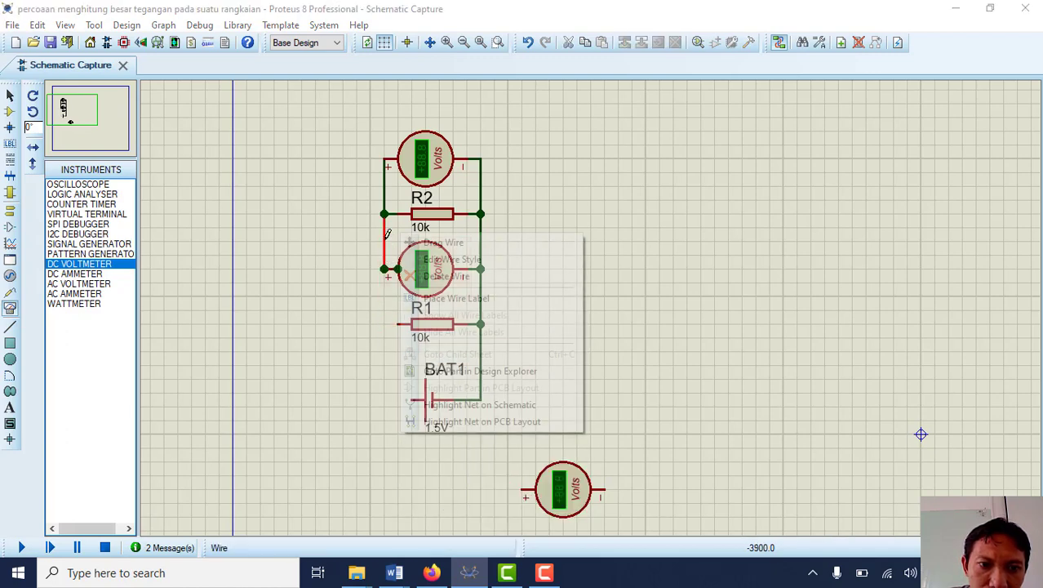
{"action": "left_click", "coordinate": [442, 276]}
{"action": "right_click", "coordinate": [387, 201]}
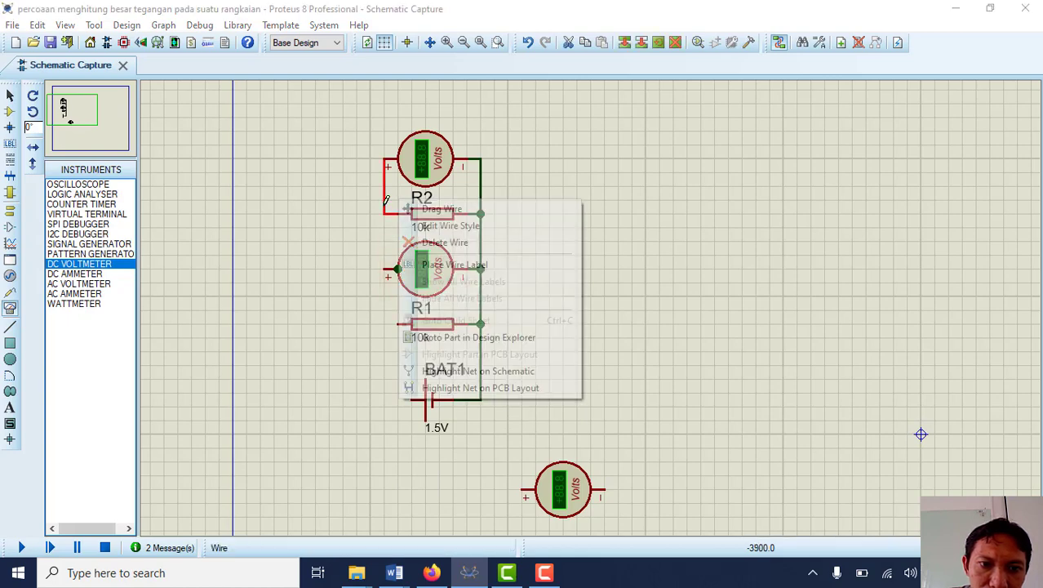
{"action": "left_click", "coordinate": [446, 243]}
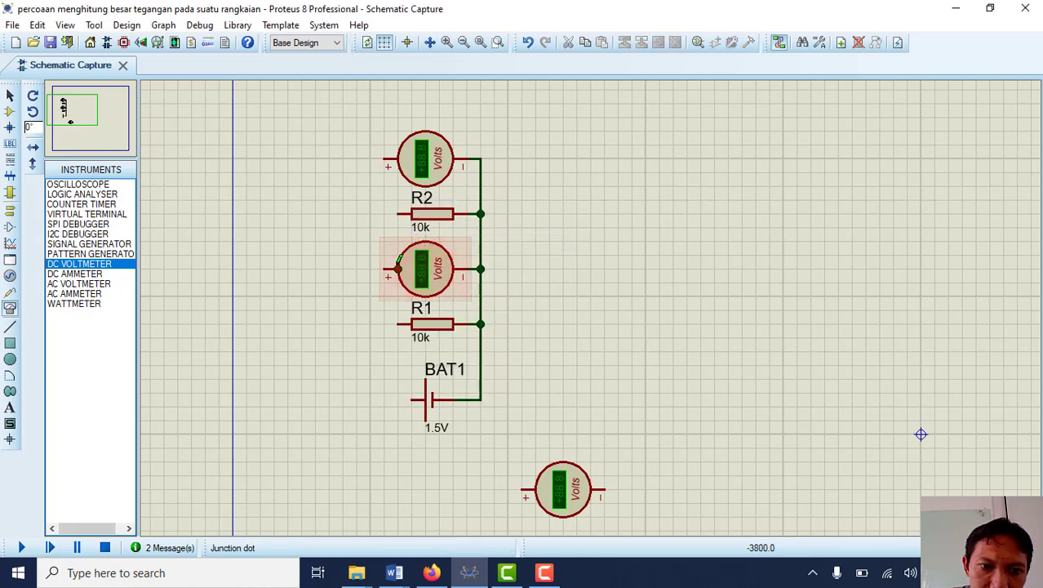
{"action": "right_click", "coordinate": [412, 262]}
{"action": "left_click", "coordinate": [441, 303]}
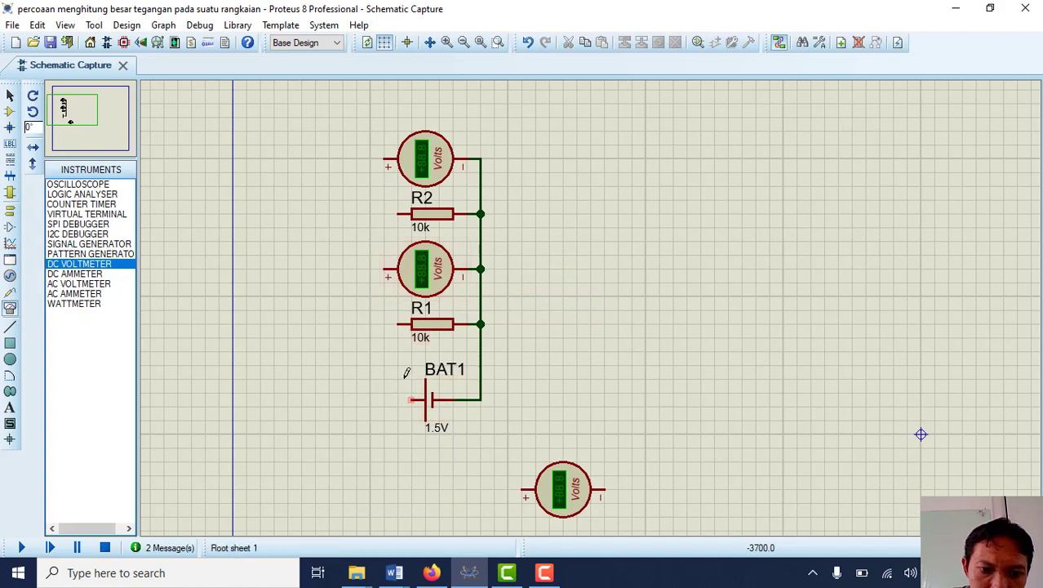
Step: Delete the wire between BAT1's negative terminal and R1's junction, and shift BAT1 slightly left to line up under R1
{"action": "right_click", "coordinate": [480, 376]}
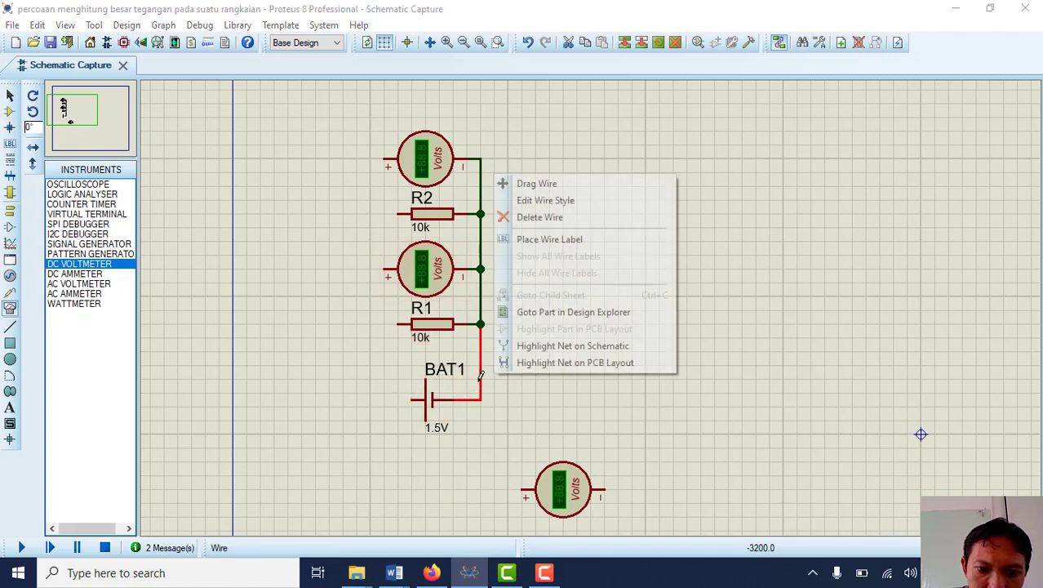
{"action": "left_click", "coordinate": [545, 217]}
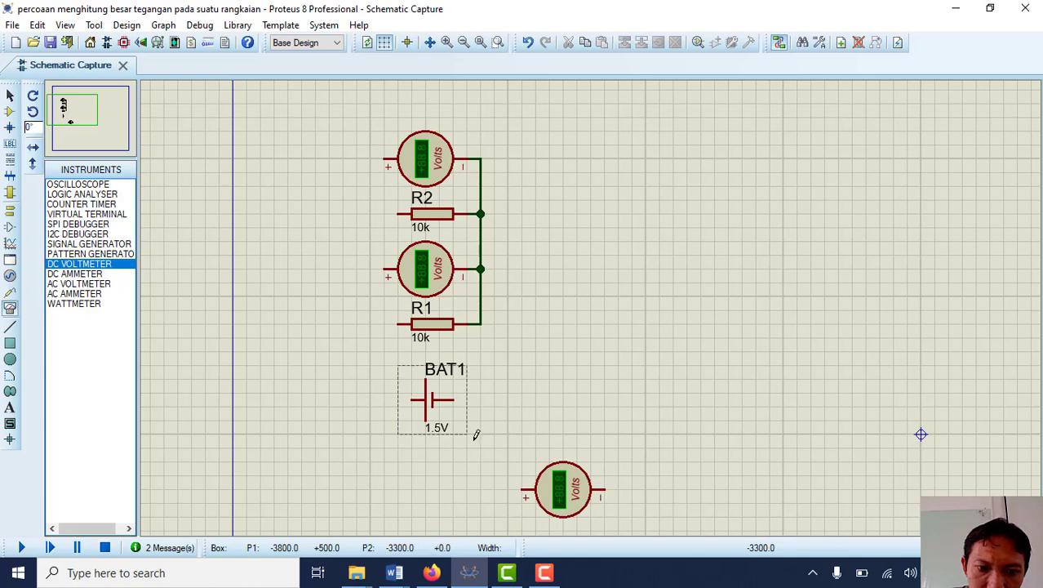
{"action": "left_click", "coordinate": [461, 428]}
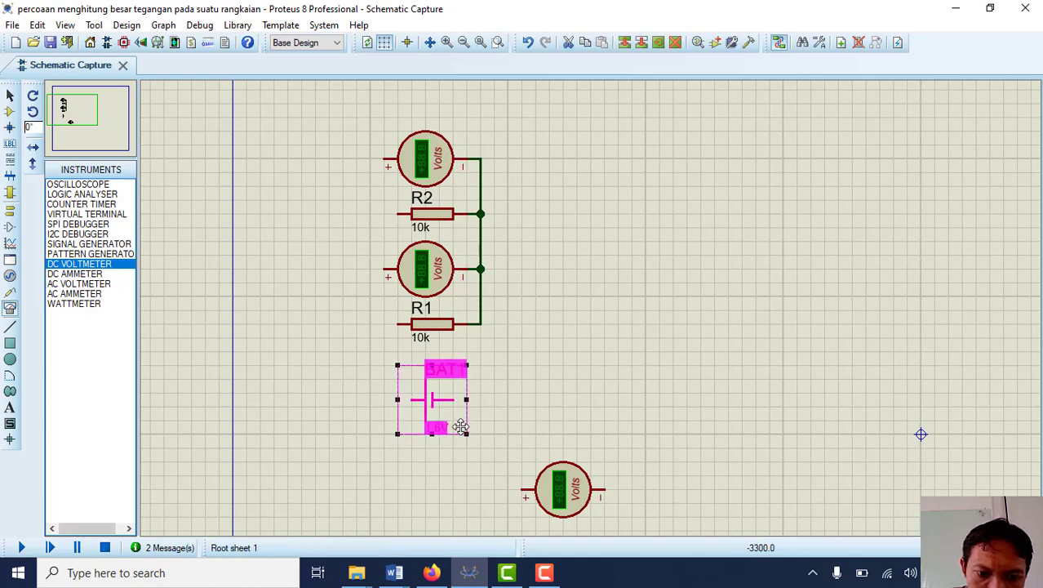
{"action": "mouse_move", "coordinate": [461, 427]}
{"action": "left_mouse_down"}
{"action": "mouse_move", "coordinate": [459, 406]}
{"action": "mouse_move", "coordinate": [458, 424]}
{"action": "left_mouse_up"}
{"action": "left_click", "coordinate": [572, 378]}
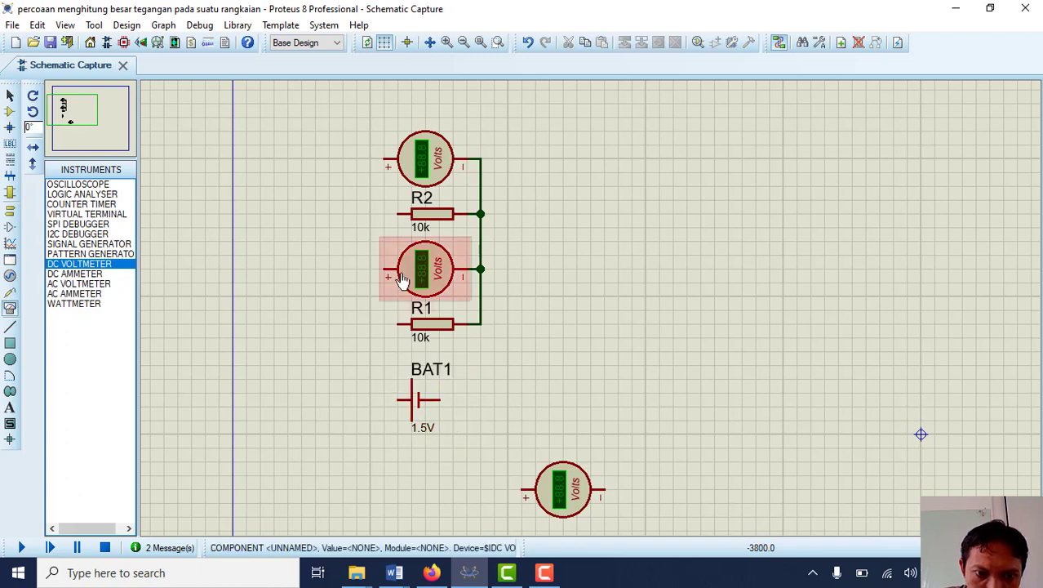
Step: Wire the top voltmeter's plus terminal around to BAT1's positive terminal, and connect R2's free end to that vertical wire
{"action": "left_click", "coordinate": [384, 157]}
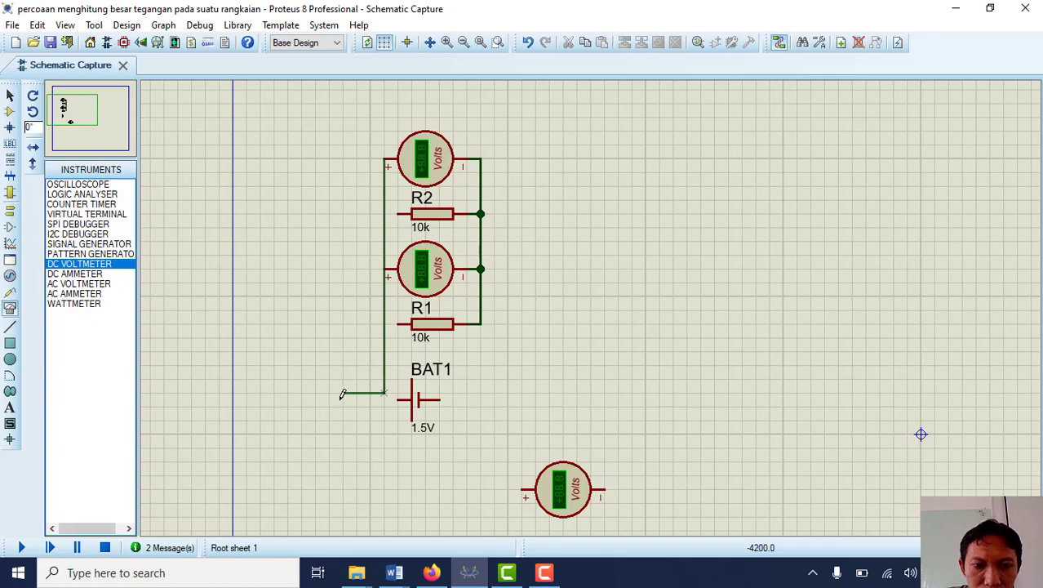
{"action": "left_click", "coordinate": [396, 401]}
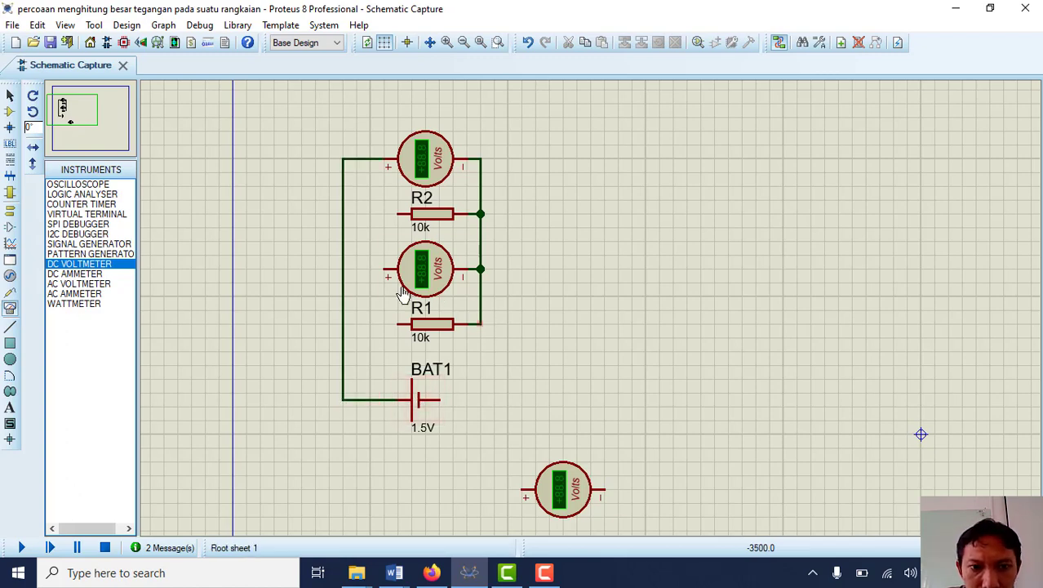
{"action": "left_click", "coordinate": [398, 214]}
{"action": "left_click", "coordinate": [343, 214]}
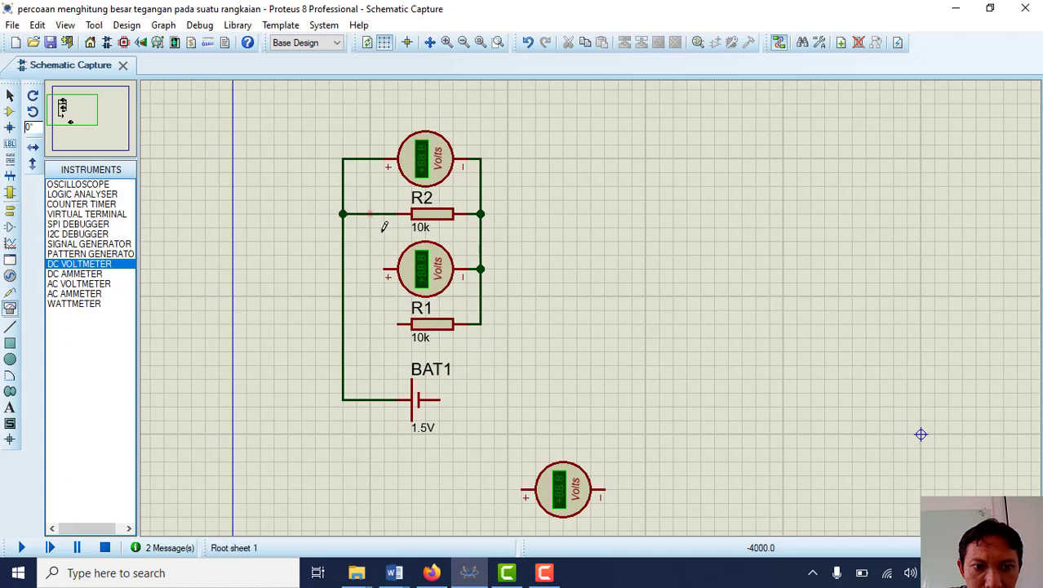
Step: Connect the middle voltmeter's plus terminal and R1's free end to the plus-side wire, and the minus-side wire to BAT1's negative terminal
{"action": "left_click", "coordinate": [374, 267]}
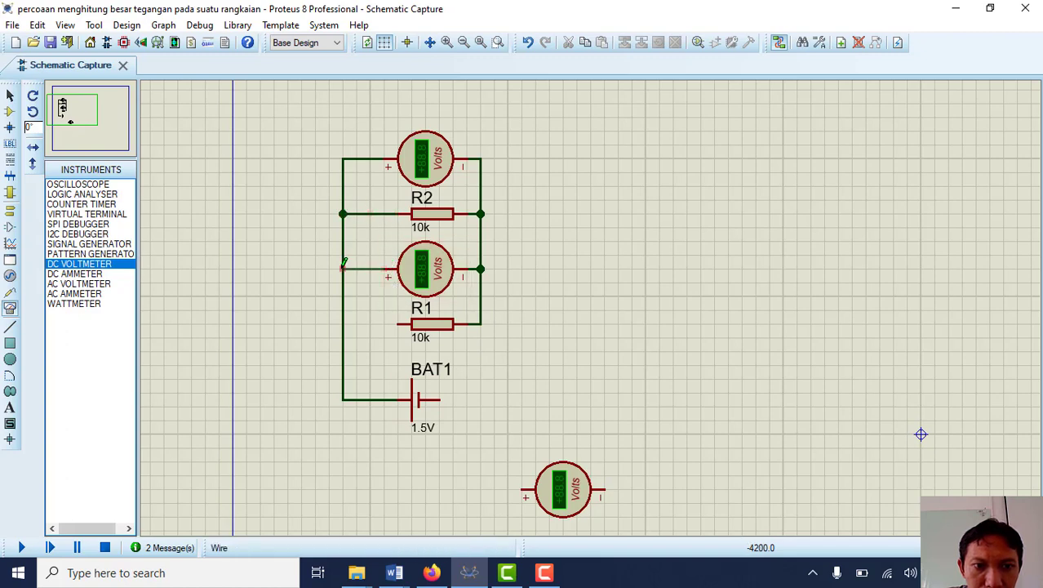
{"action": "left_click", "coordinate": [343, 269]}
{"action": "left_click", "coordinate": [397, 323]}
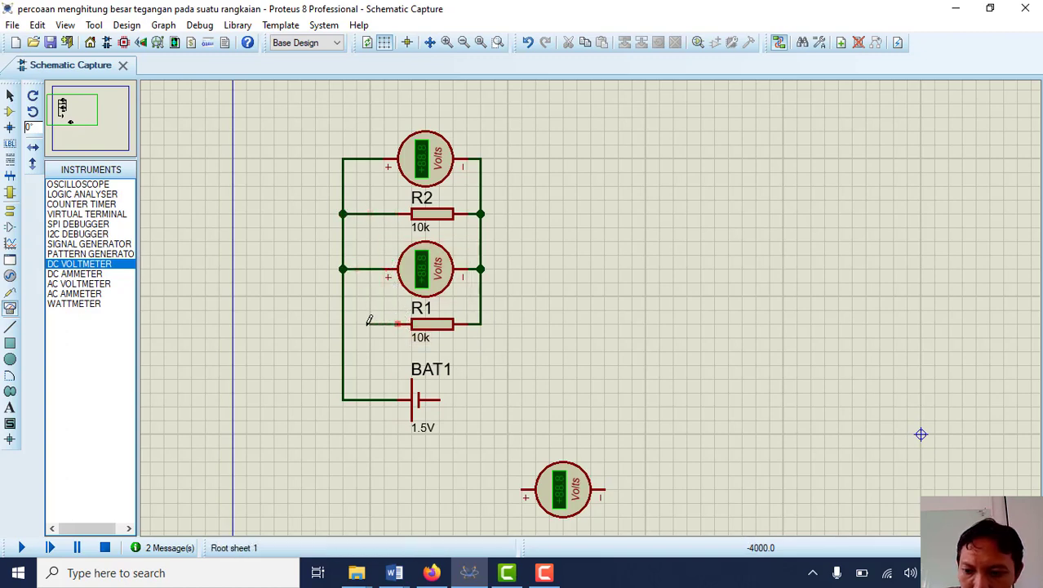
{"action": "left_click", "coordinate": [343, 323]}
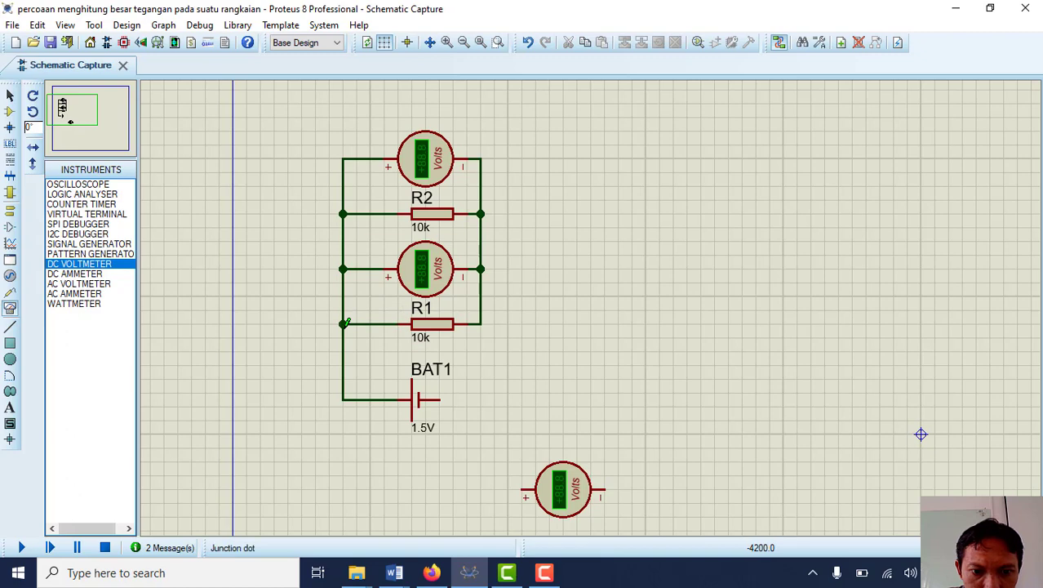
{"action": "left_click", "coordinate": [482, 324]}
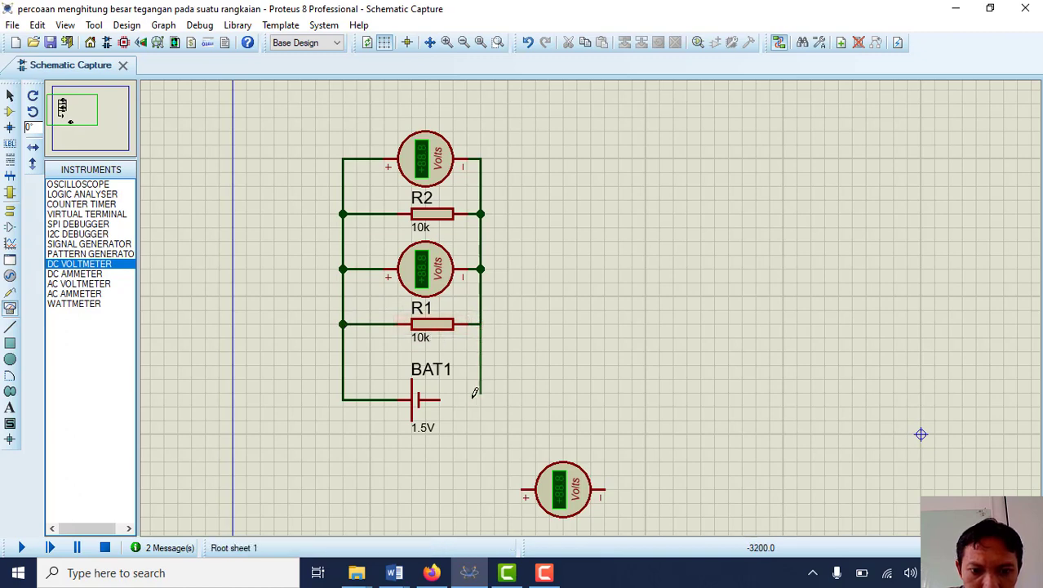
{"action": "left_click", "coordinate": [444, 399]}
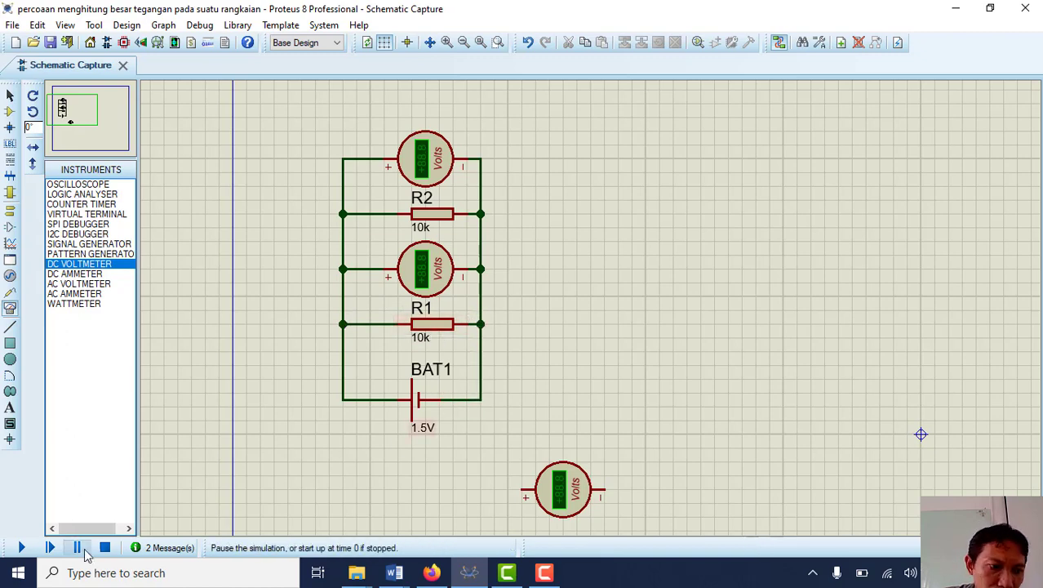
Step: Run the simulation of the parallel circuit to read both connected voltmeters, and stop it
{"action": "left_click", "coordinate": [21, 548]}
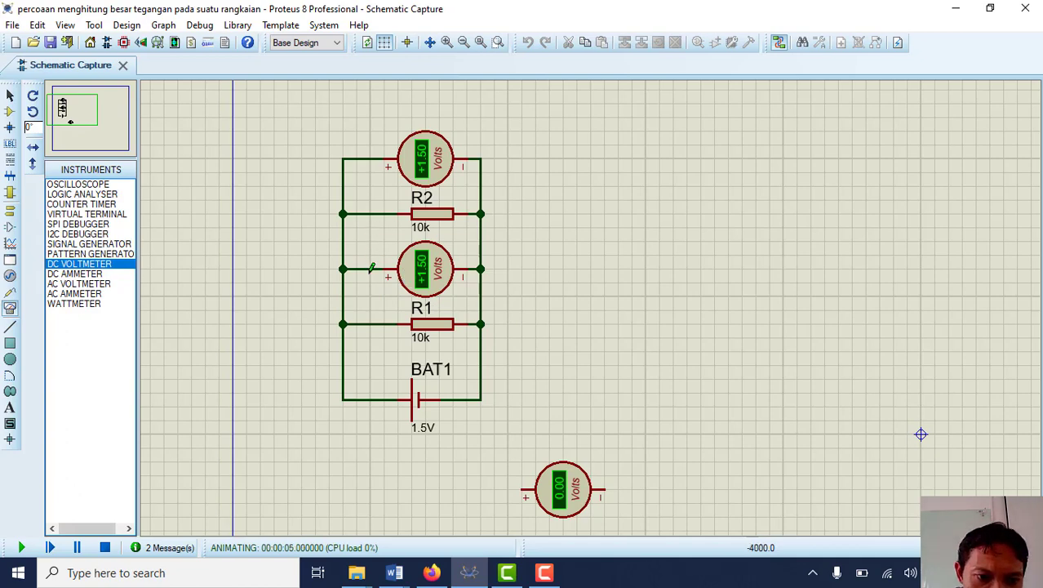
{"action": "left_click", "coordinate": [105, 548]}
Step: Delete the wire on the middle voltmeter's plus terminal, and run the simulation again before stopping it
{"action": "right_click", "coordinate": [365, 265]}
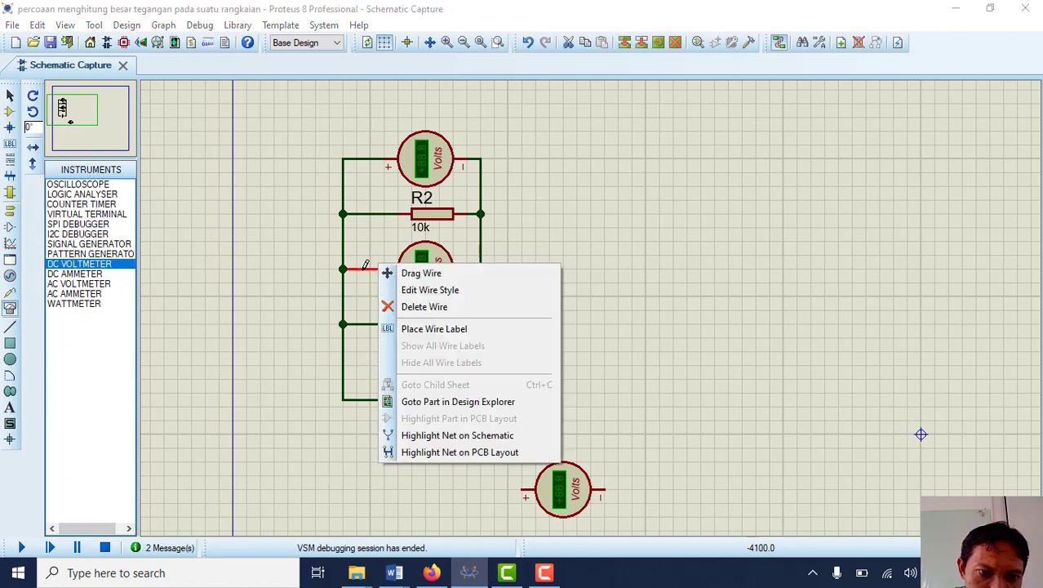
{"action": "left_click", "coordinate": [398, 307]}
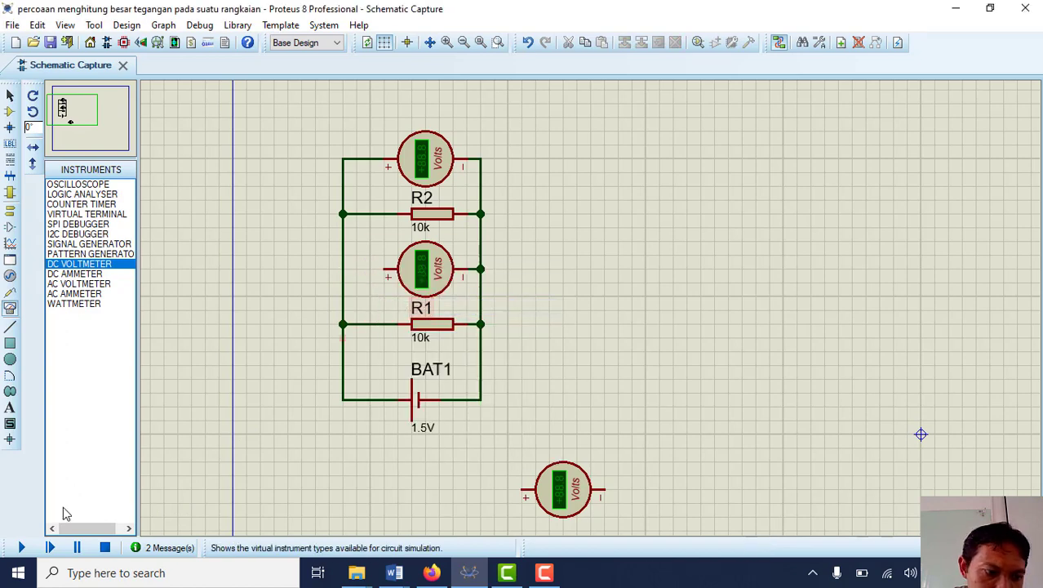
{"action": "left_click", "coordinate": [21, 548]}
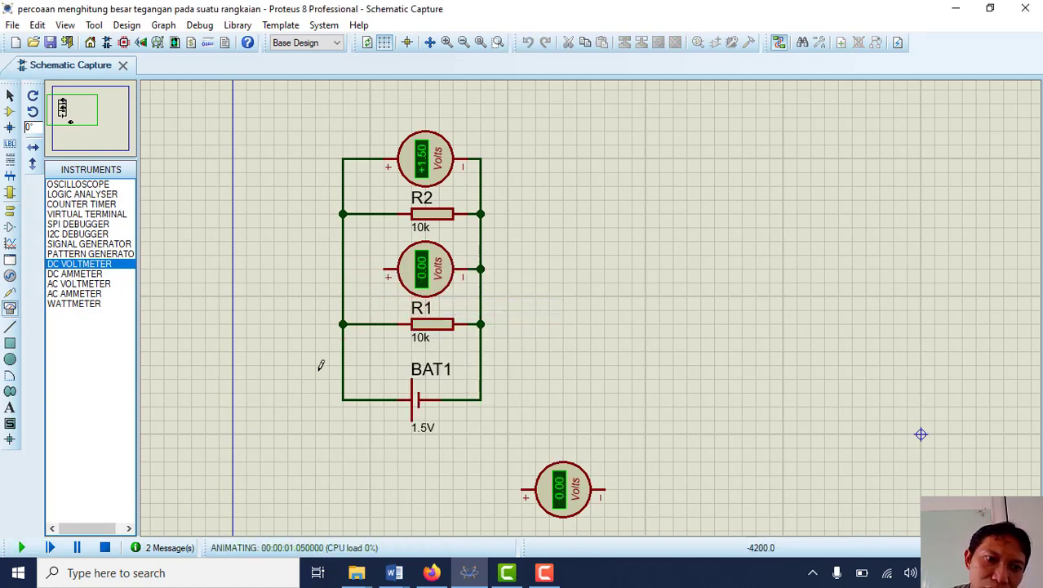
{"action": "left_click", "coordinate": [105, 548]}
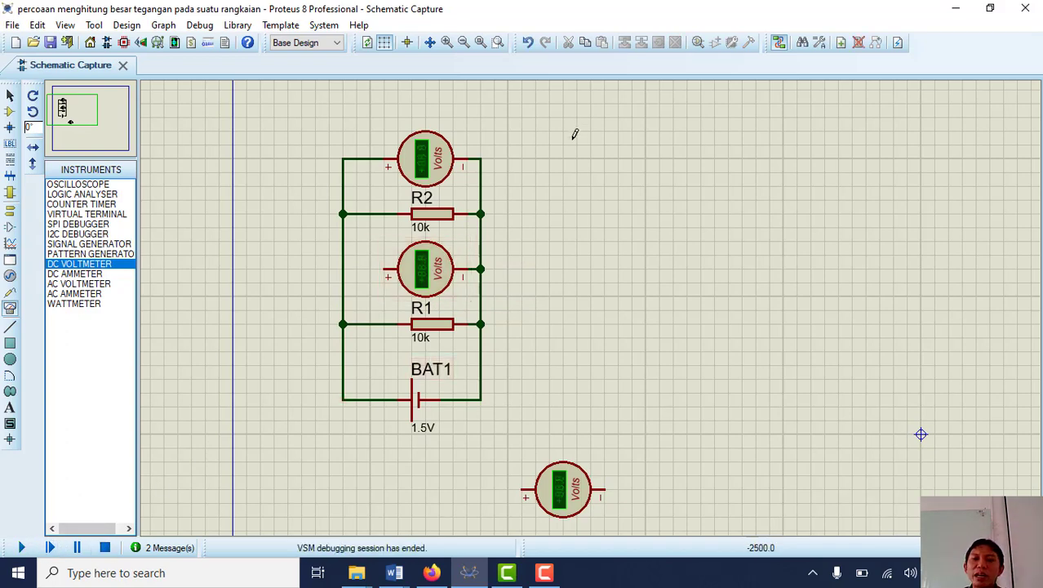
Step: Switch to the PENUNTUN PRAK LEDAS PROTEUS document in Word and review the circuit figures, the remaining procedure steps and the data table
{"action": "left_click", "coordinate": [394, 572]}
{"action": "left_click", "coordinate": [351, 519]}
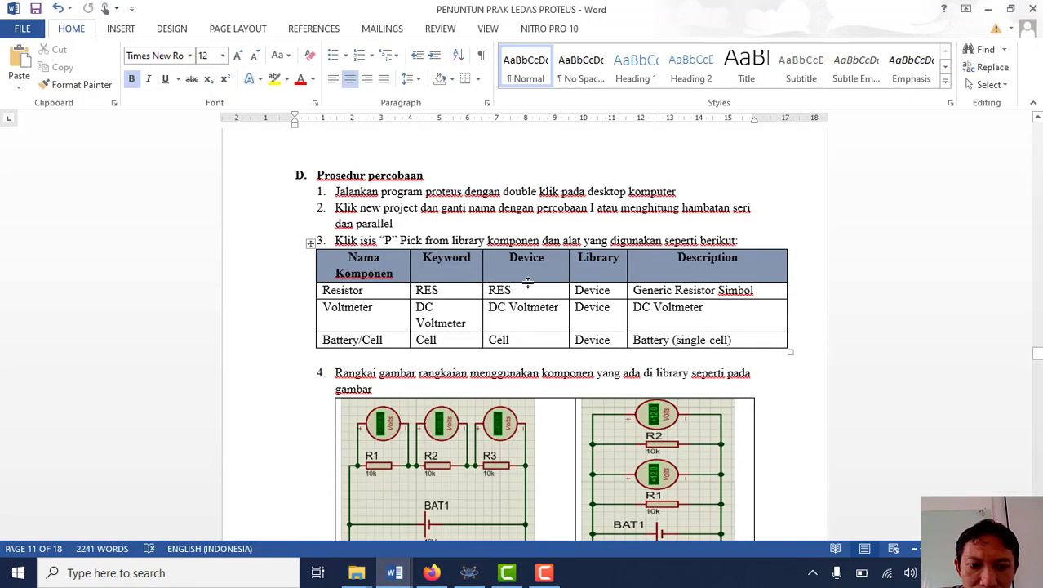
{"action": "scroll", "coordinate": [532, 283], "scroll_direction": "down", "scroll_amount": 4}
{"action": "scroll", "coordinate": [530, 281], "scroll_direction": "down", "scroll_amount": 2}
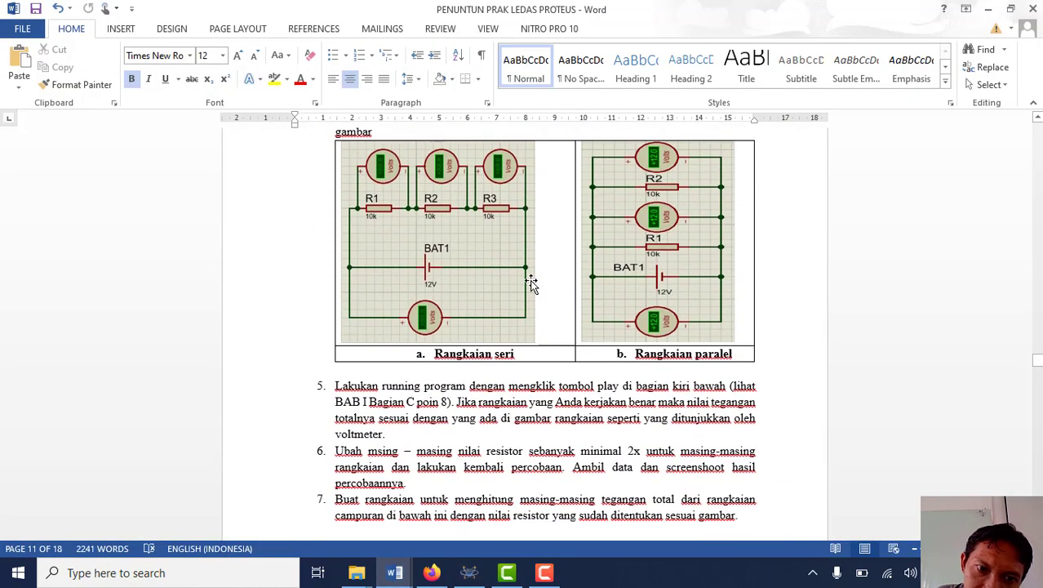
{"action": "scroll", "coordinate": [471, 283], "scroll_direction": "down", "scroll_amount": 1}
{"action": "scroll", "coordinate": [471, 283], "scroll_direction": "down", "scroll_amount": 10}
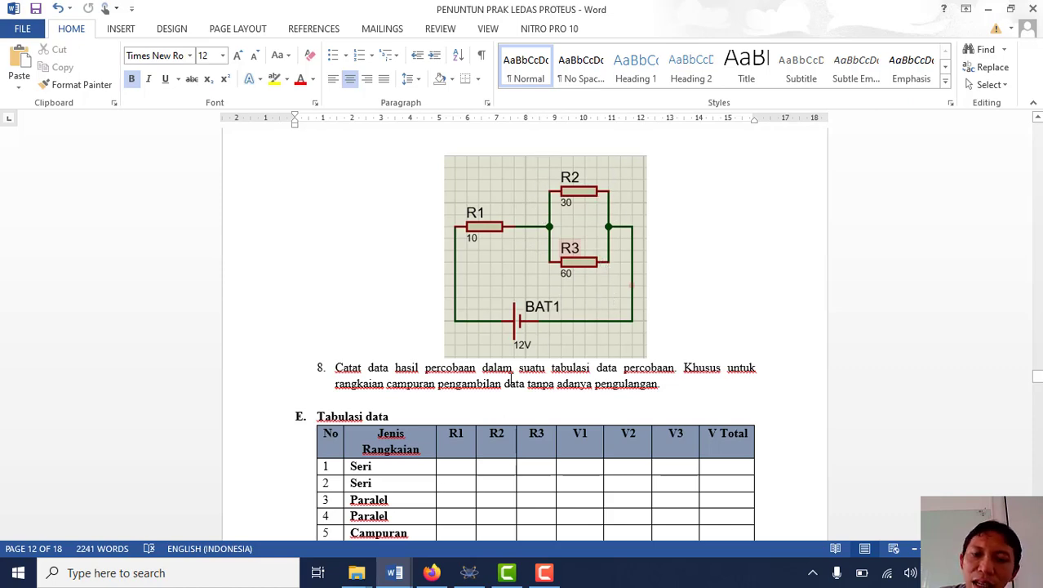
{"action": "left_click", "coordinate": [506, 572]}
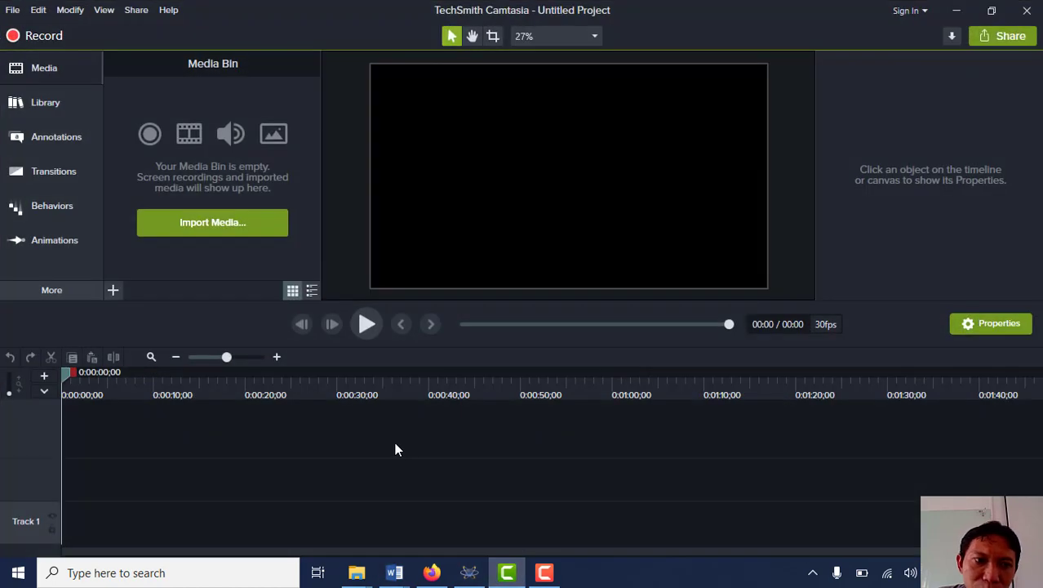
{"action": "left_click", "coordinate": [506, 572]}
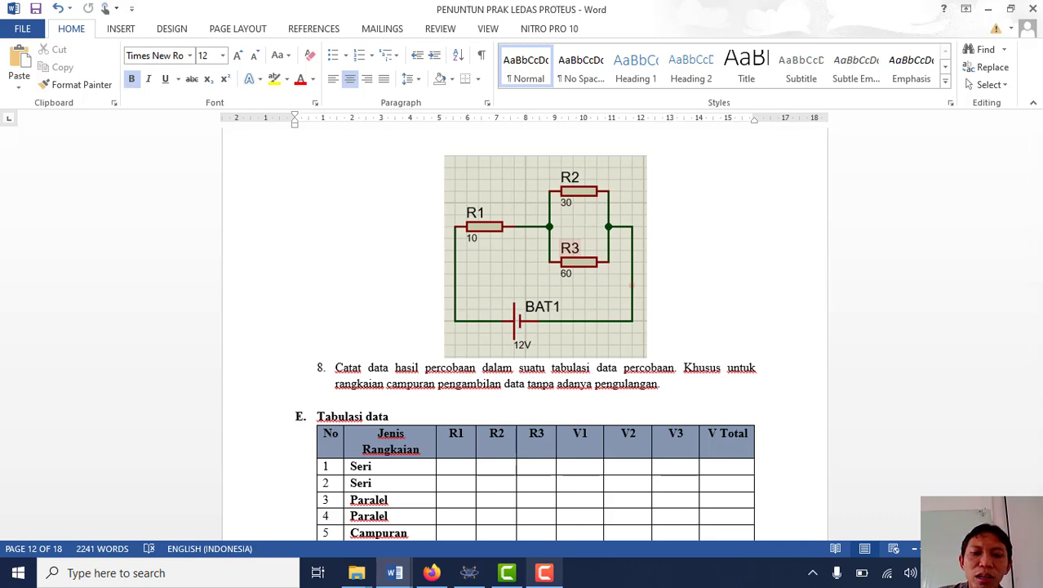
{"action": "mouse_move", "coordinate": [512, 579]}
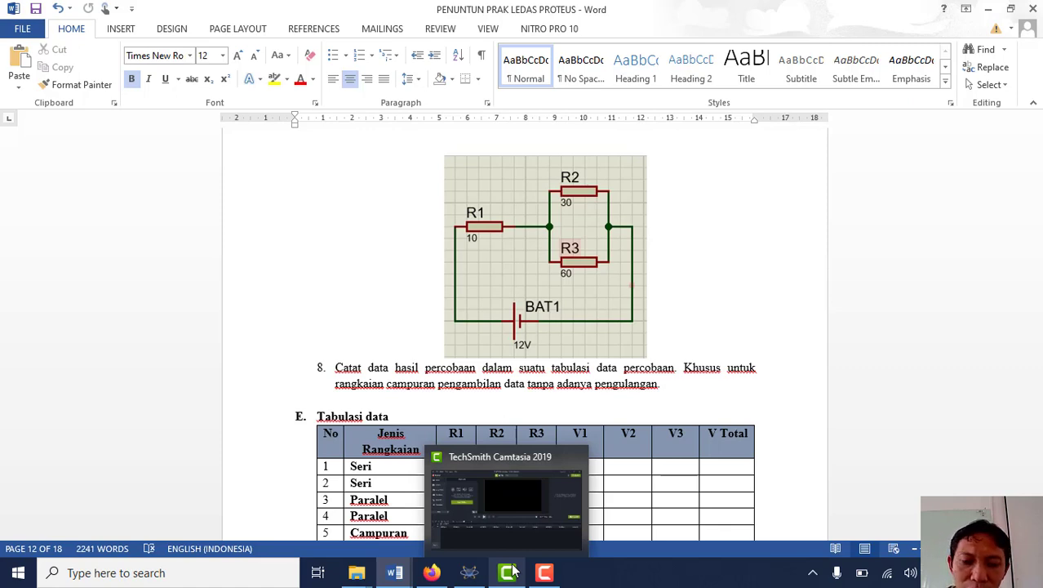
{"action": "left_click", "coordinate": [508, 572]}
{"action": "left_click", "coordinate": [509, 572]}
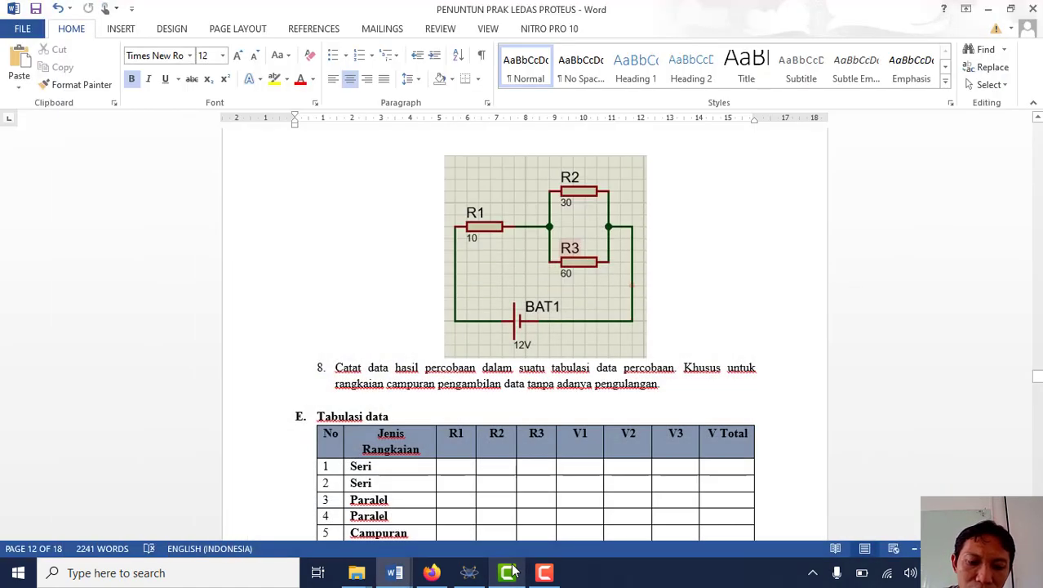
{"action": "left_click", "coordinate": [469, 572]}
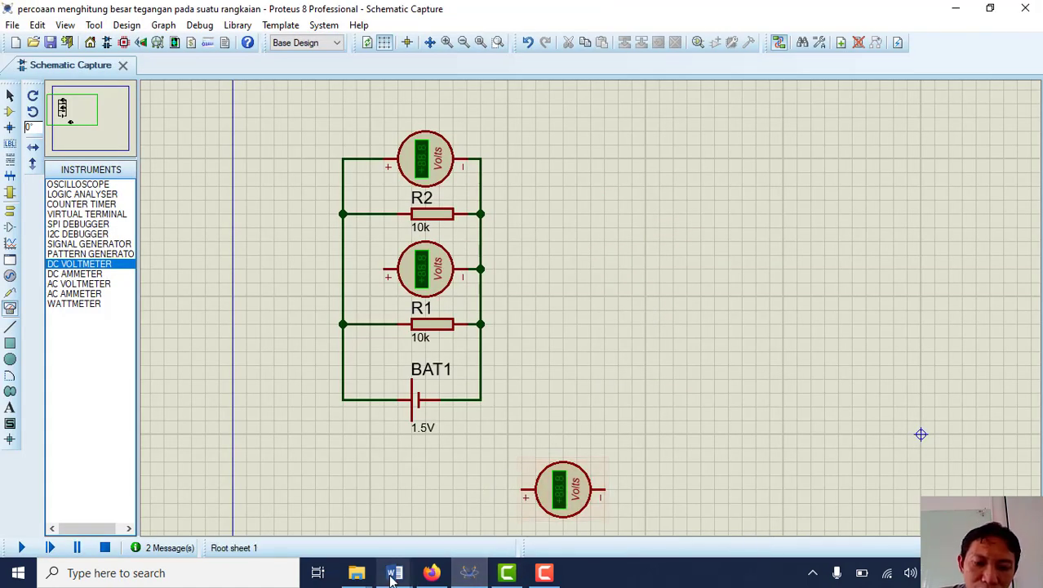
Step: Return to the lab guide in Word and review the mixed circuit, the series and parallel figures, and procedure steps 5 to 7
{"action": "mouse_move", "coordinate": [393, 575]}
{"action": "mouse_move", "coordinate": [361, 523]}
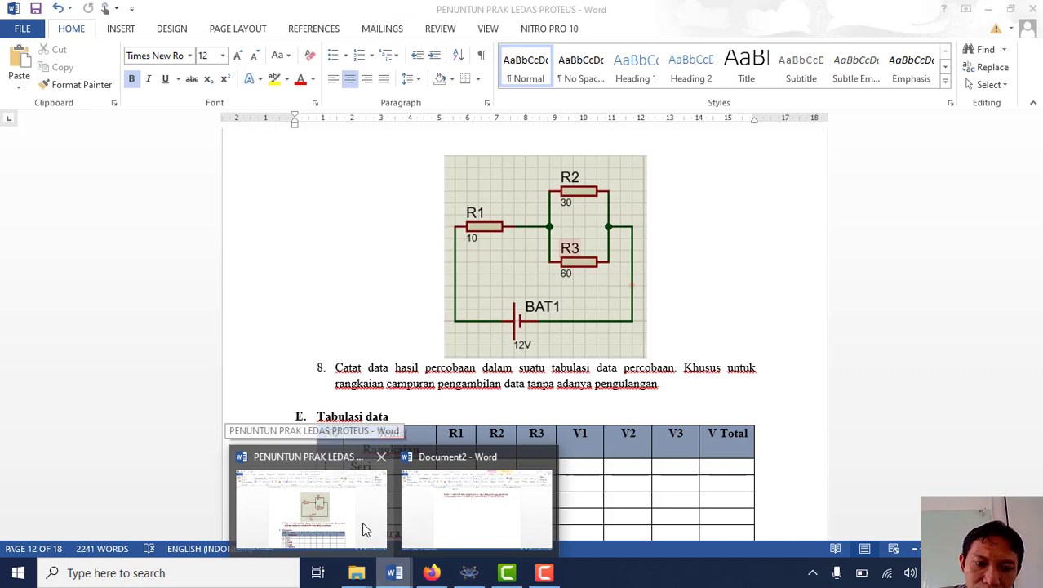
{"action": "left_click", "coordinate": [363, 523]}
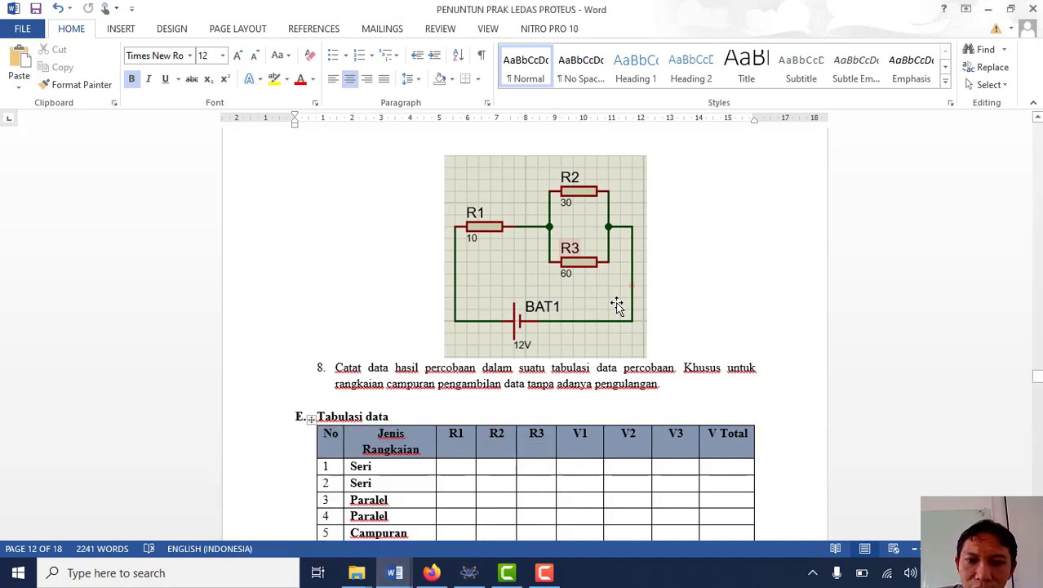
{"action": "scroll", "coordinate": [647, 292], "scroll_direction": "up", "scroll_amount": 6}
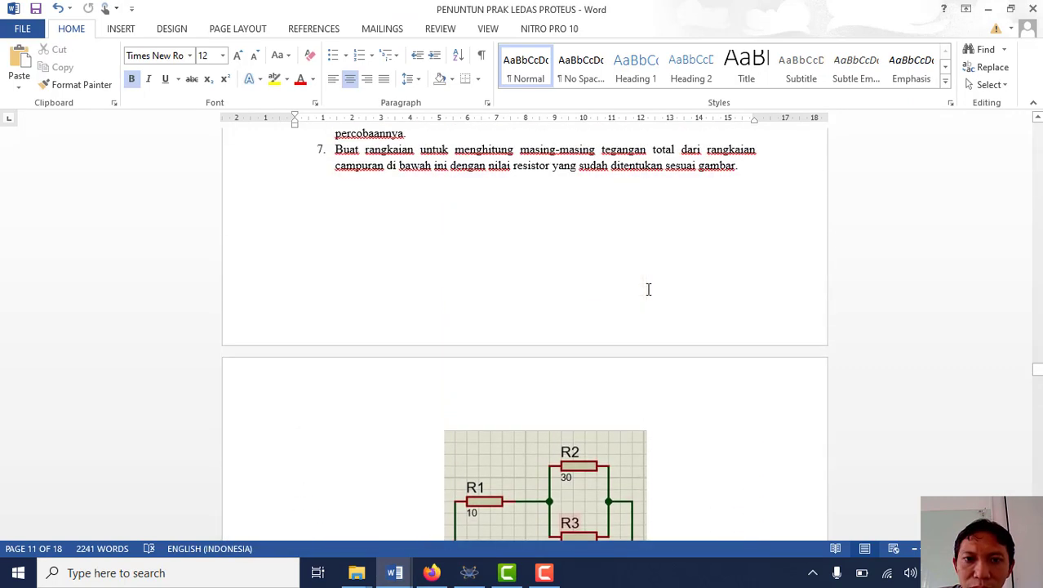
{"action": "scroll", "coordinate": [648, 290], "scroll_direction": "down", "scroll_amount": 5}
{"action": "scroll", "coordinate": [647, 289], "scroll_direction": "up", "scroll_amount": 5}
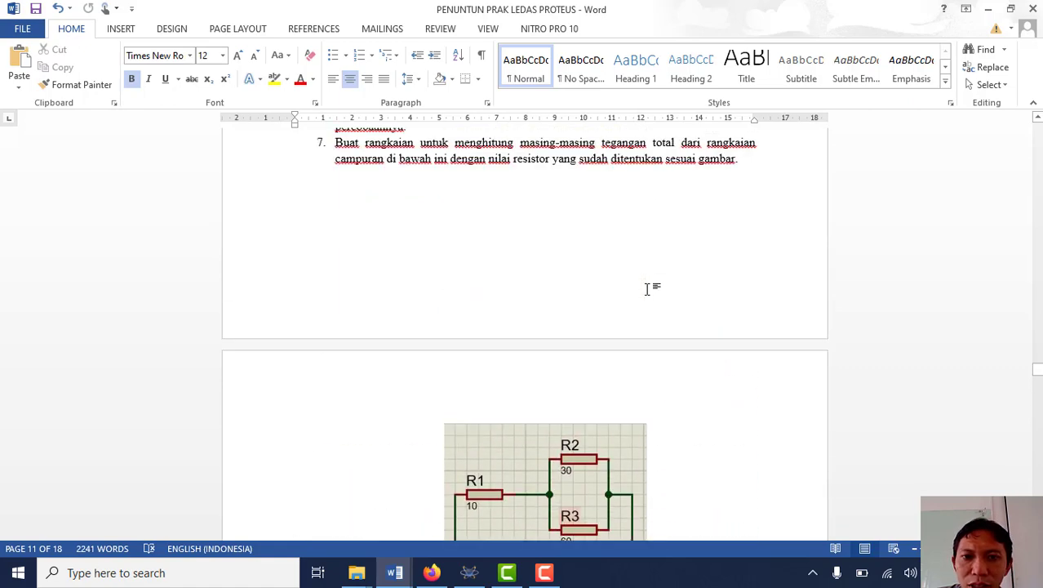
{"action": "scroll", "coordinate": [648, 289], "scroll_direction": "up", "scroll_amount": 8}
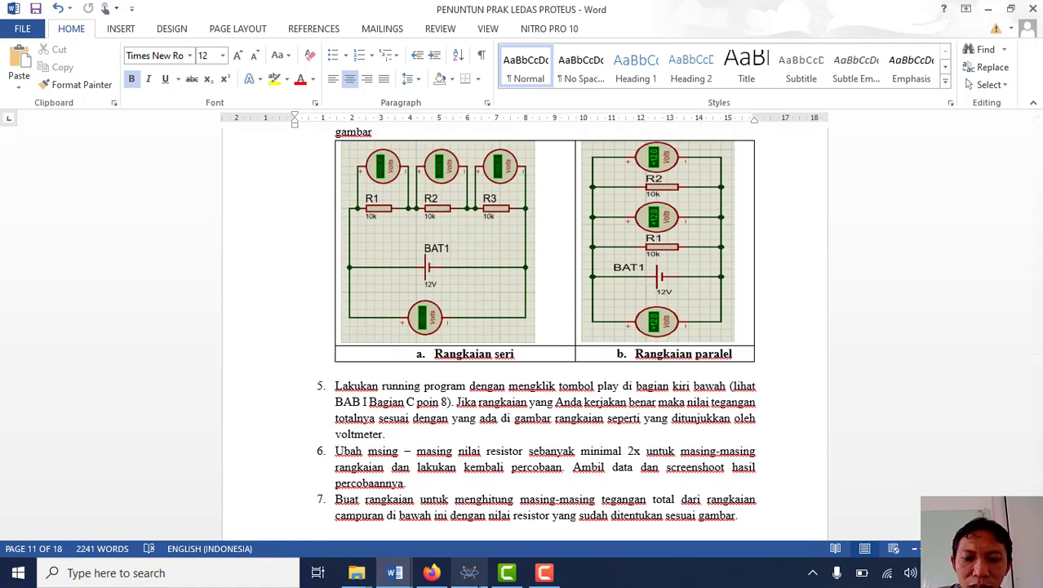
{"action": "left_click", "coordinate": [516, 581]}
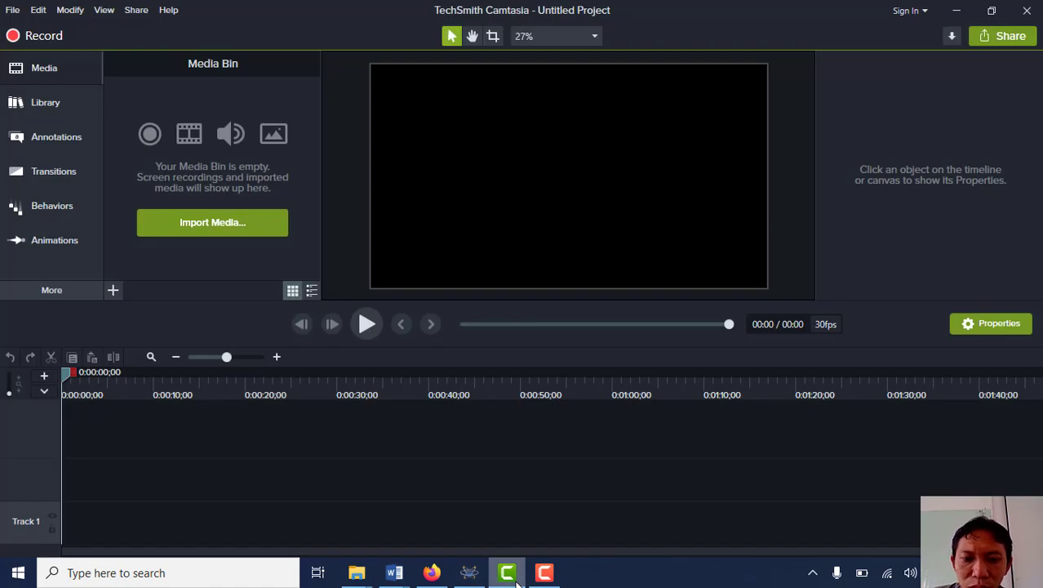
{"action": "left_click", "coordinate": [516, 581]}
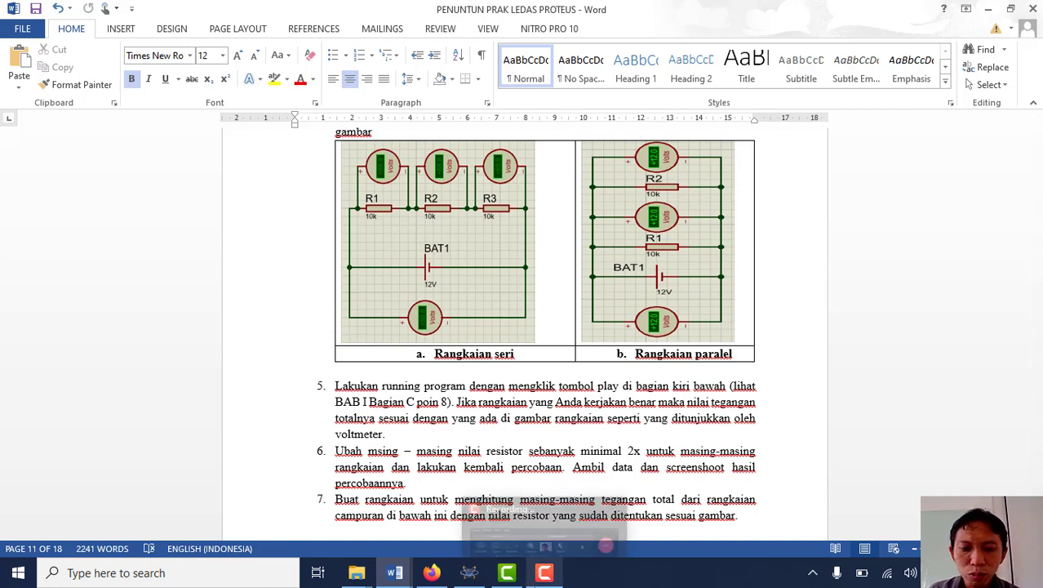
{"action": "mouse_move", "coordinate": [469, 574]}
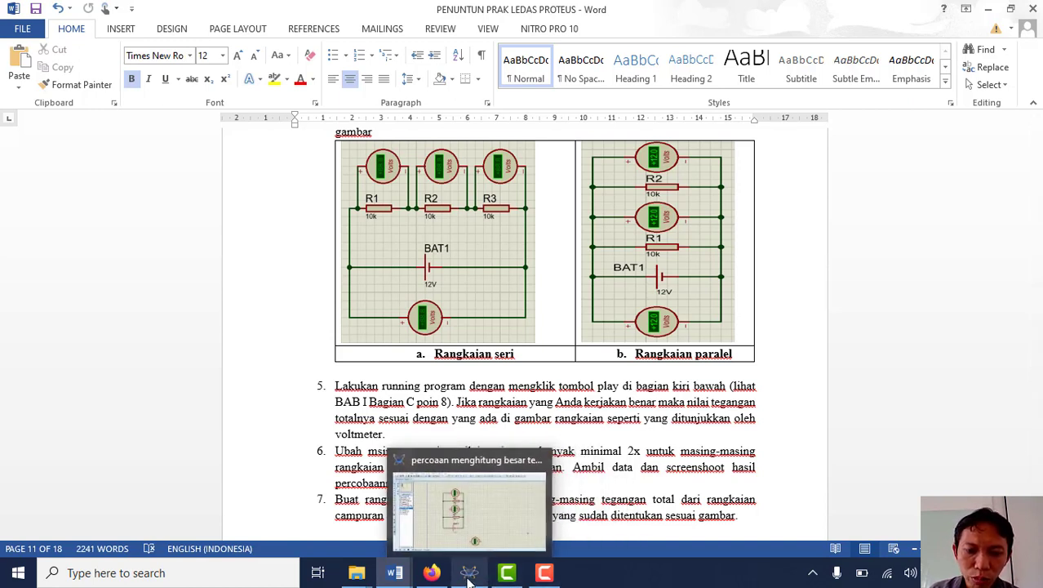
{"action": "left_click", "coordinate": [519, 569]}
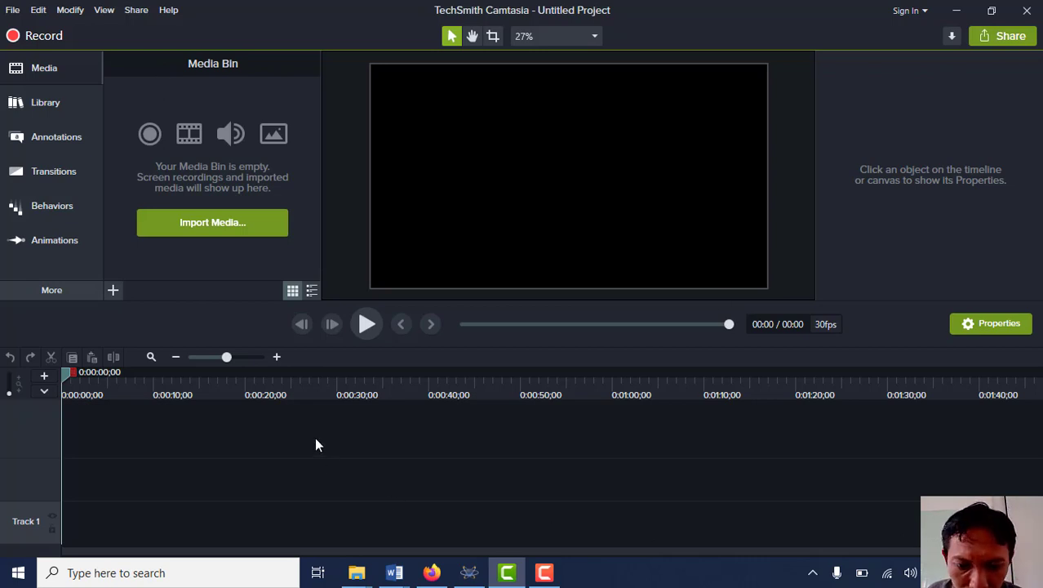
{"action": "left_click", "coordinate": [543, 573]}
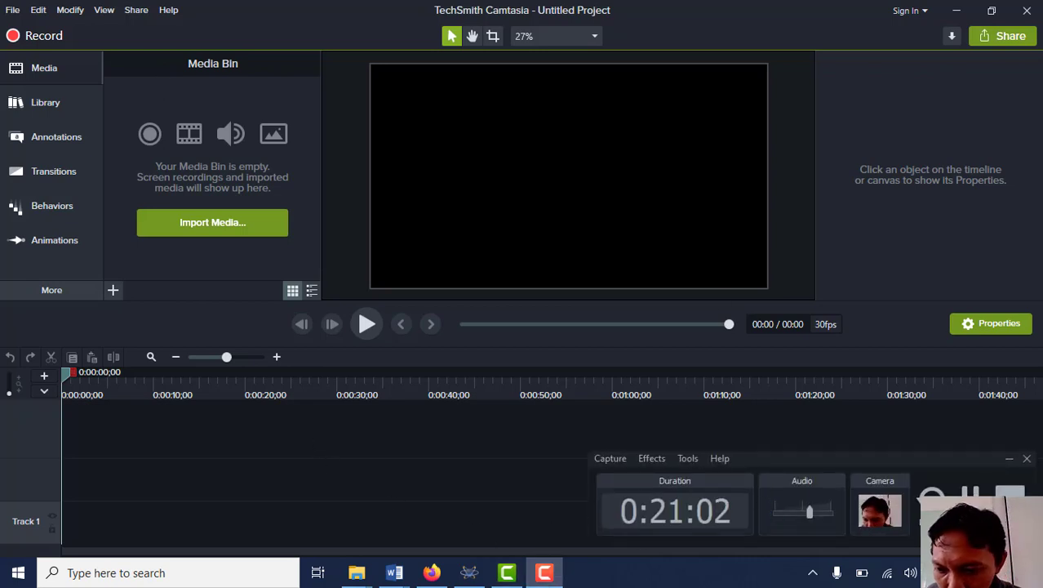